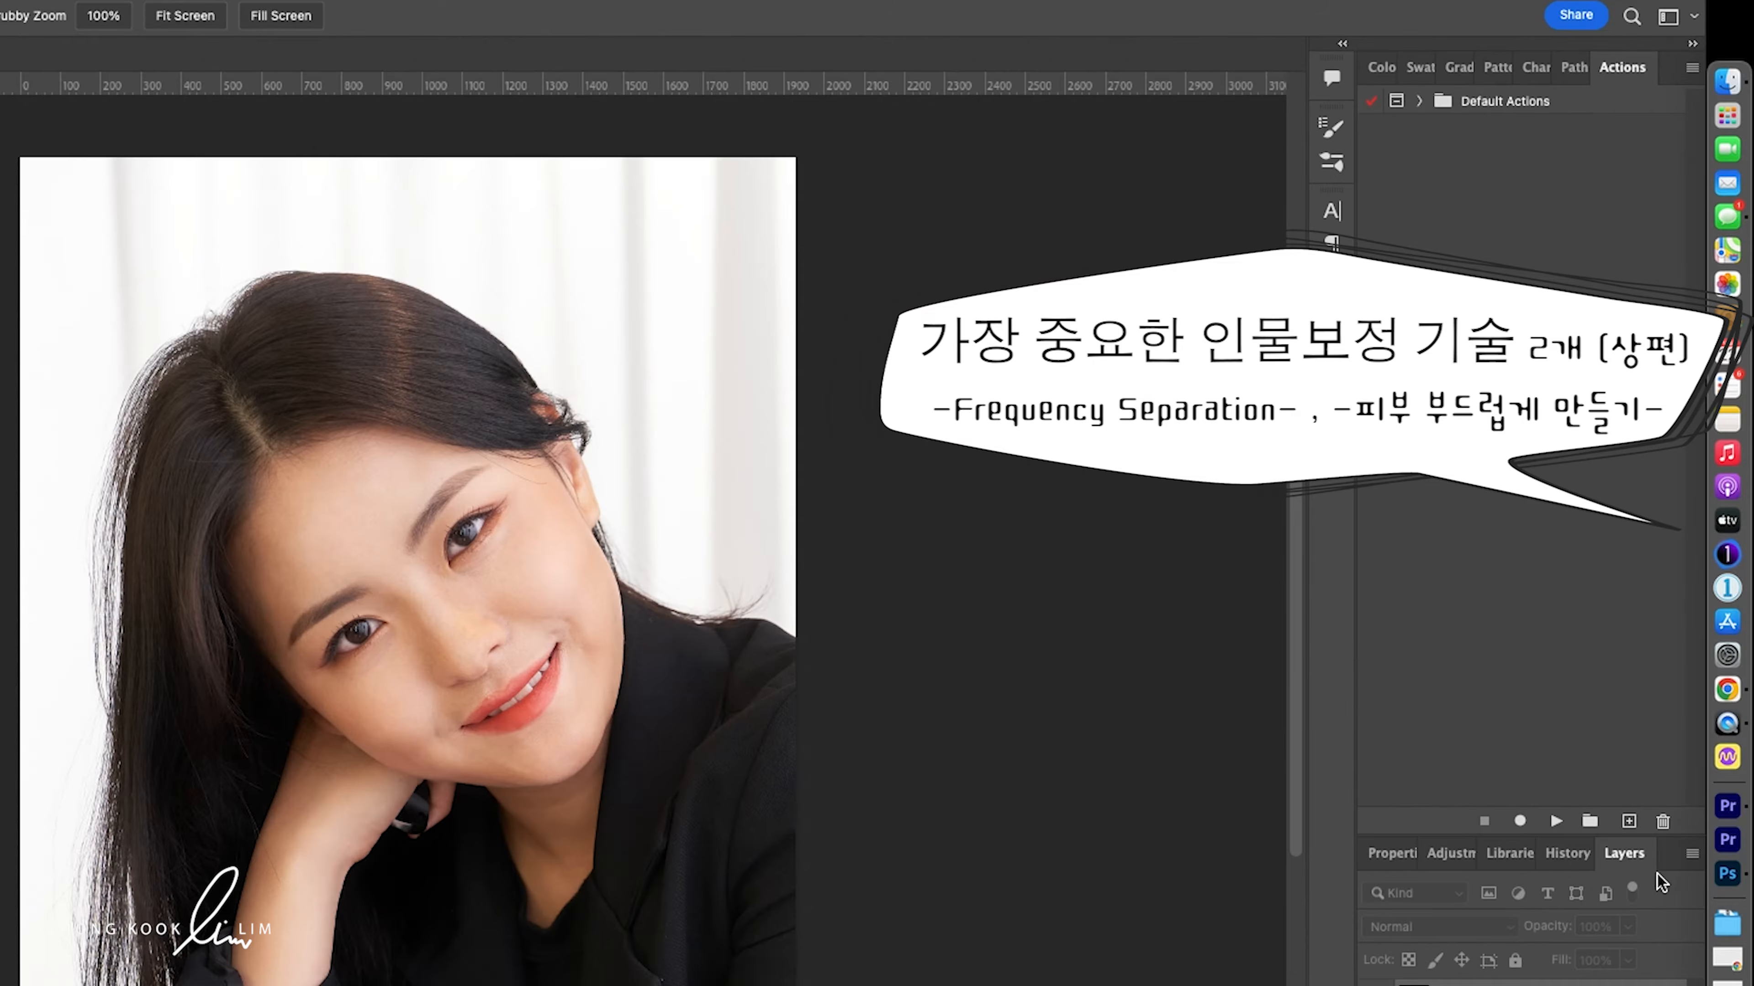
# Step: Create a new action named F.S. in the Default Actions set and start recording it
pyautogui.click(1629, 822)
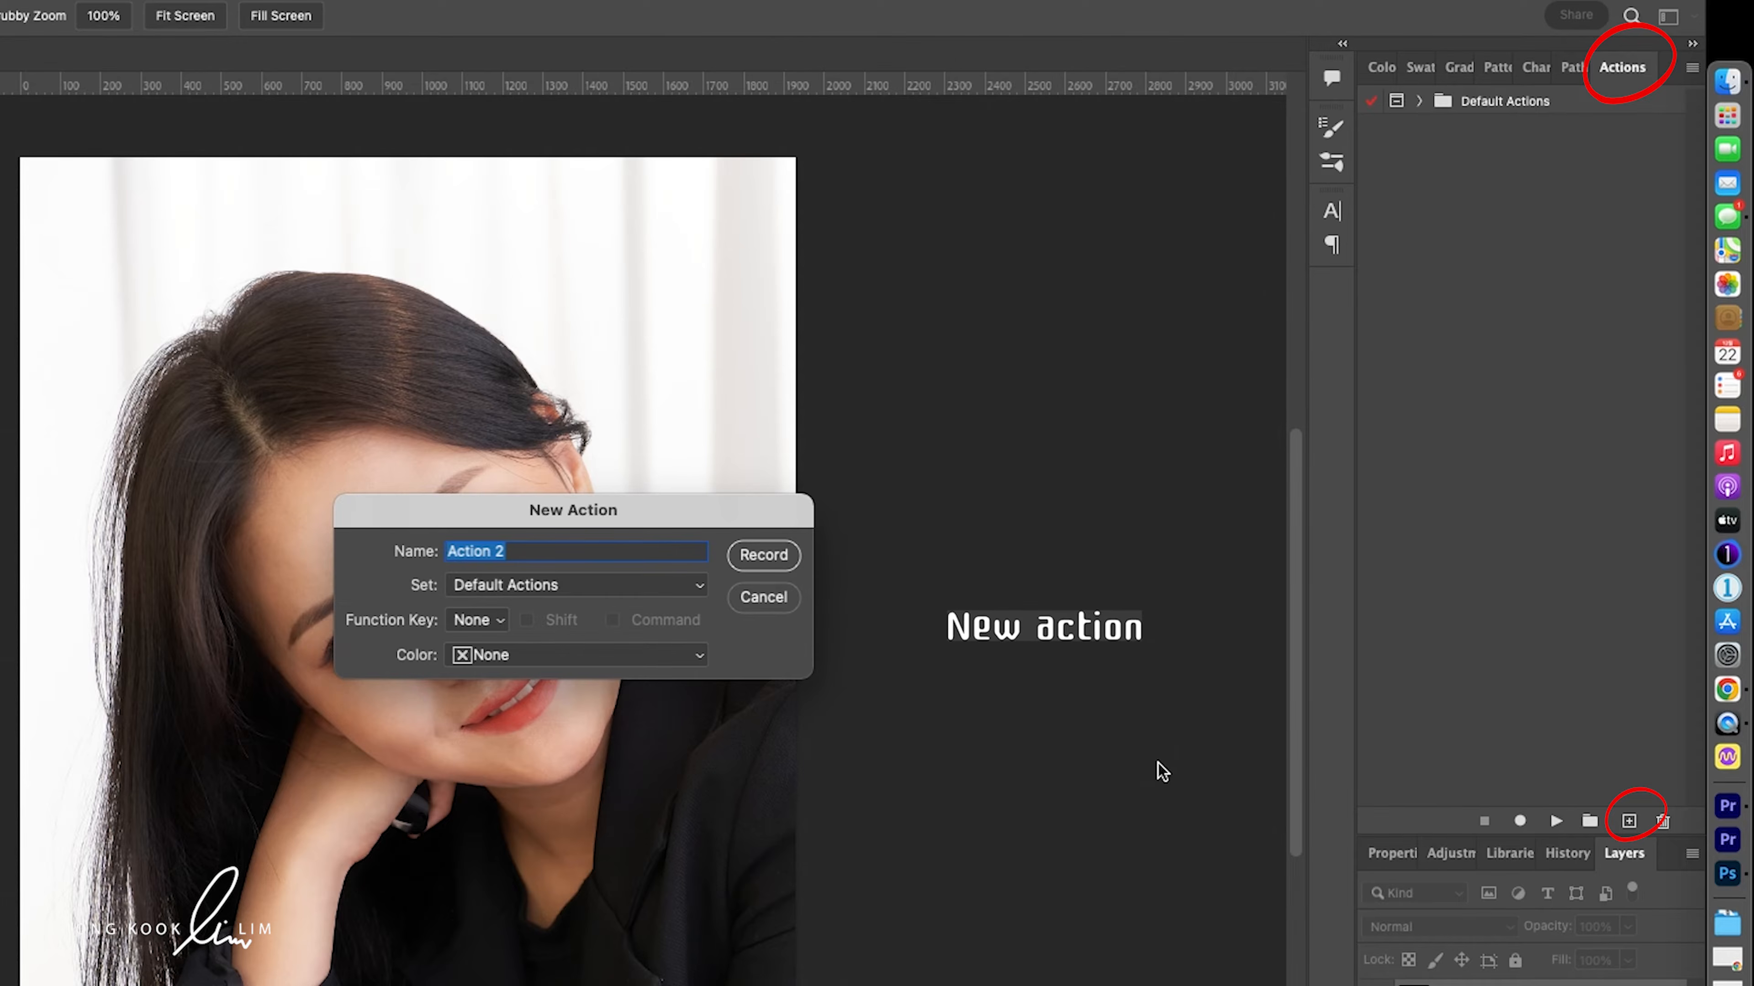
pyautogui.write('ㄹ.ㄴ')
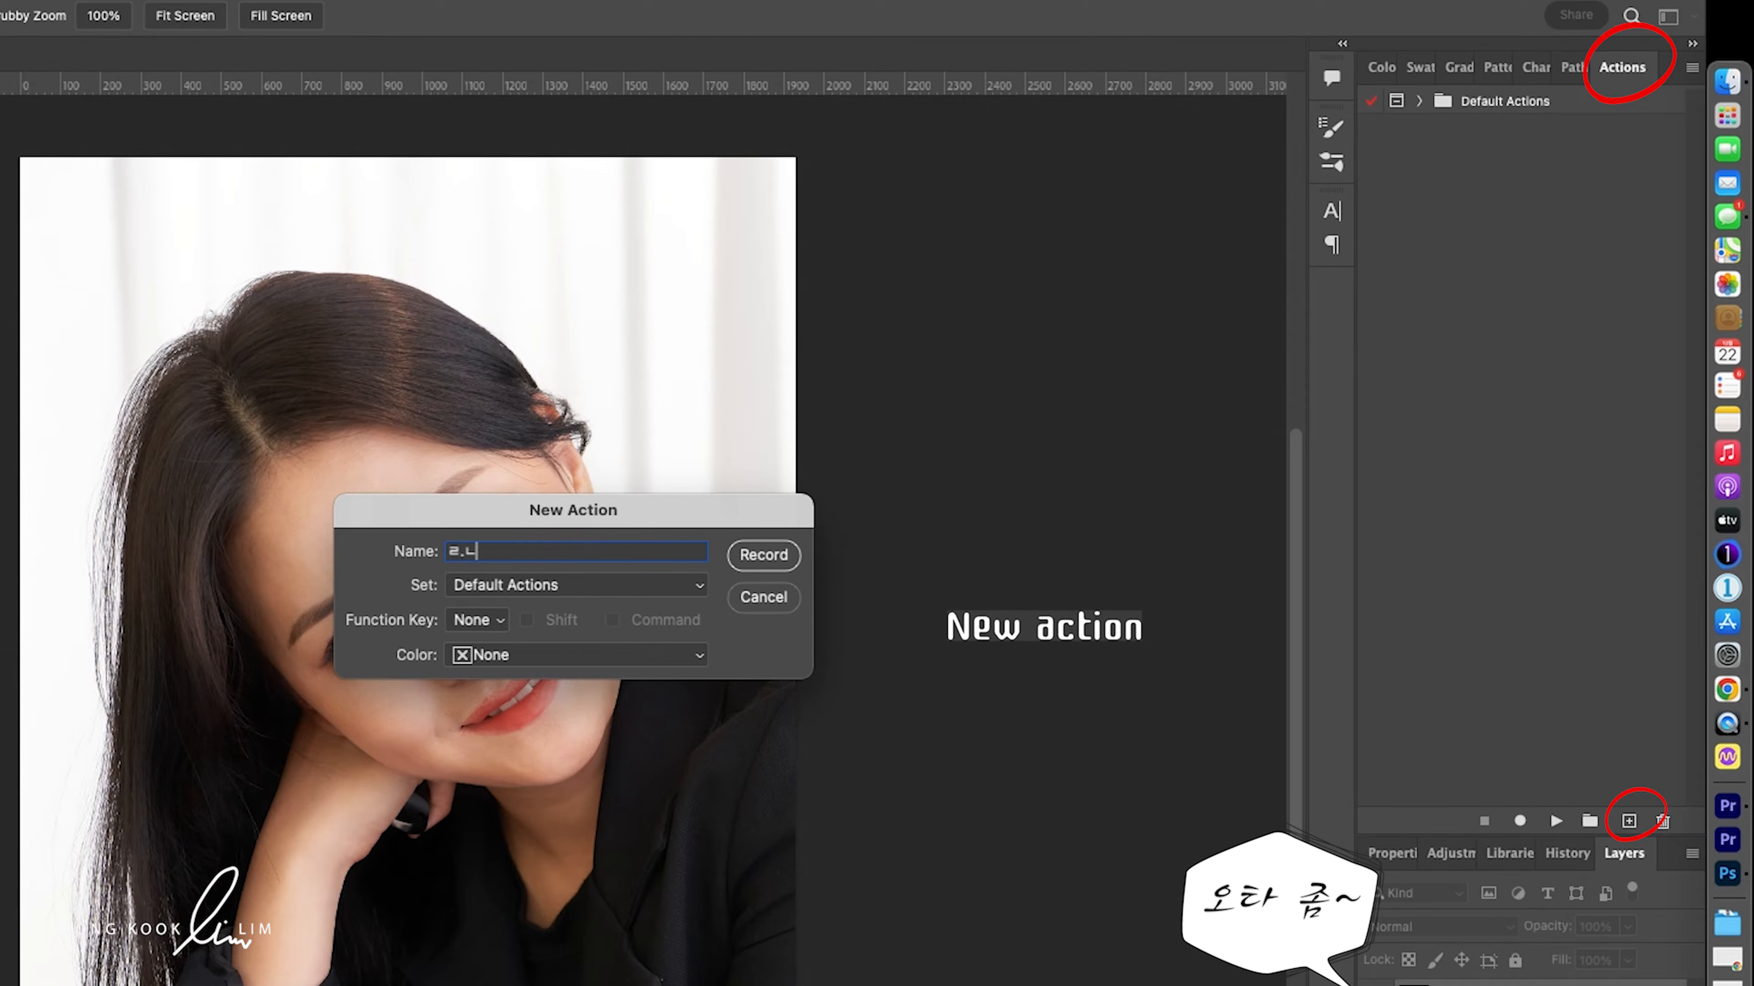
pyautogui.press('BackSpace')
pyautogui.press('BackSpace')
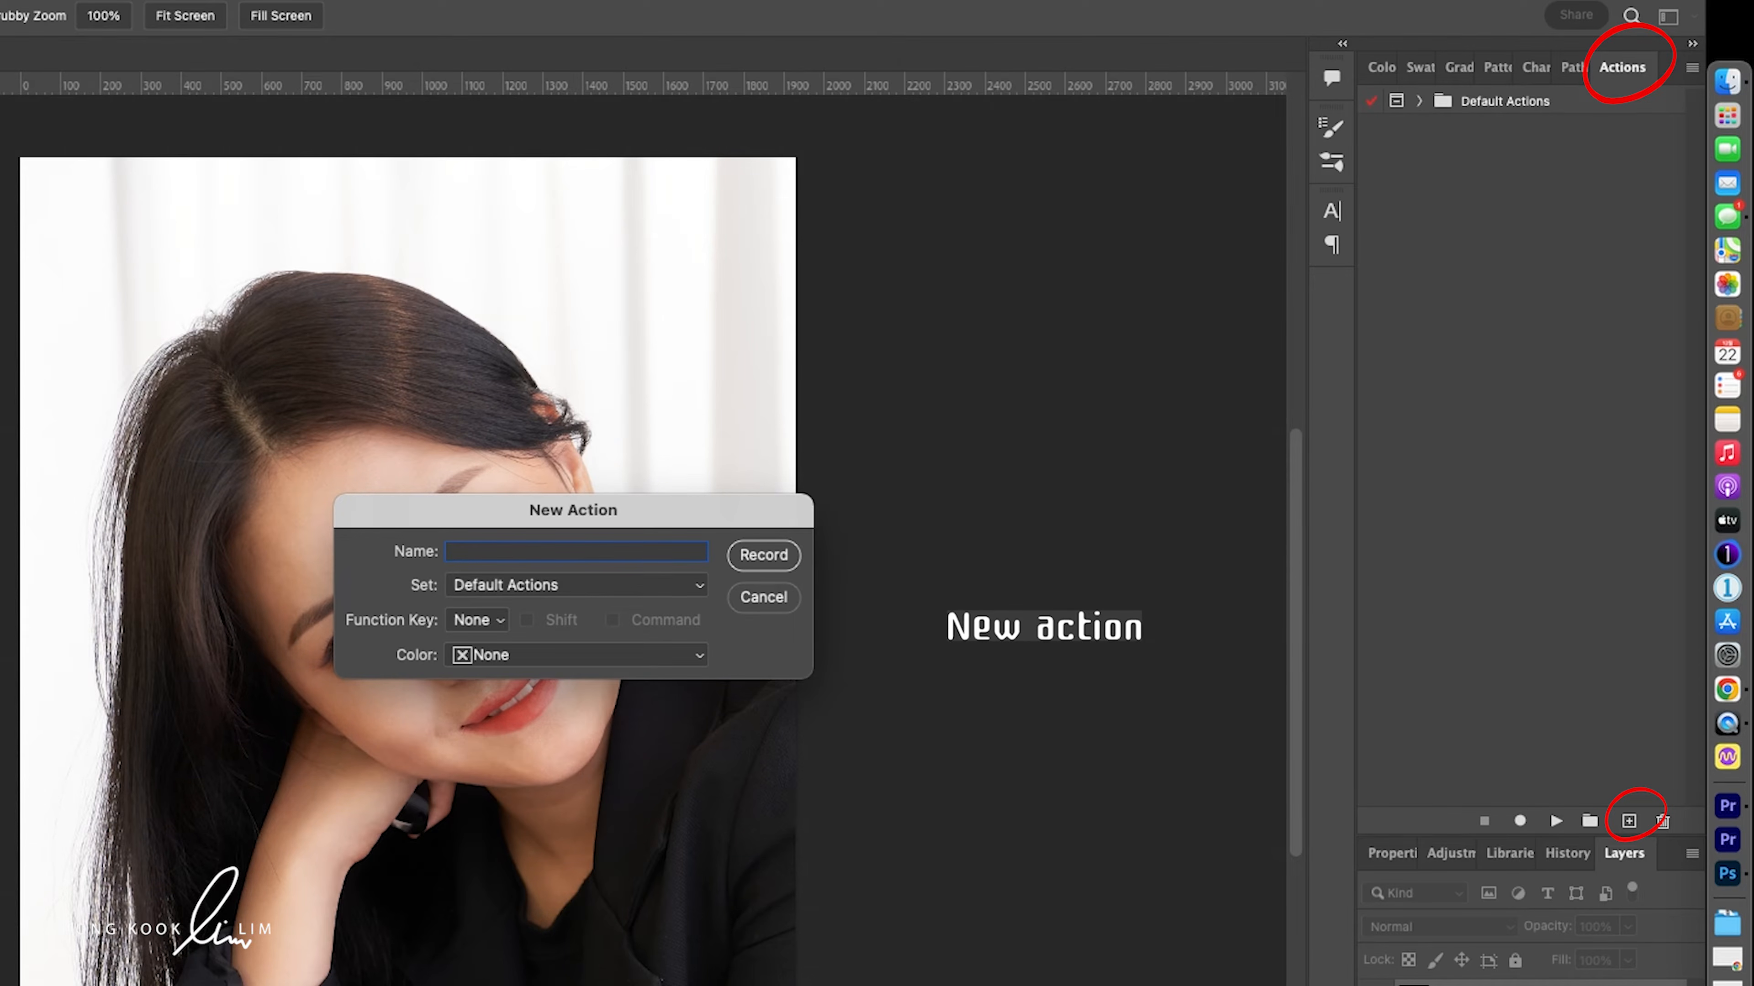
pyautogui.write('F.S.')
pyautogui.click(763, 555)
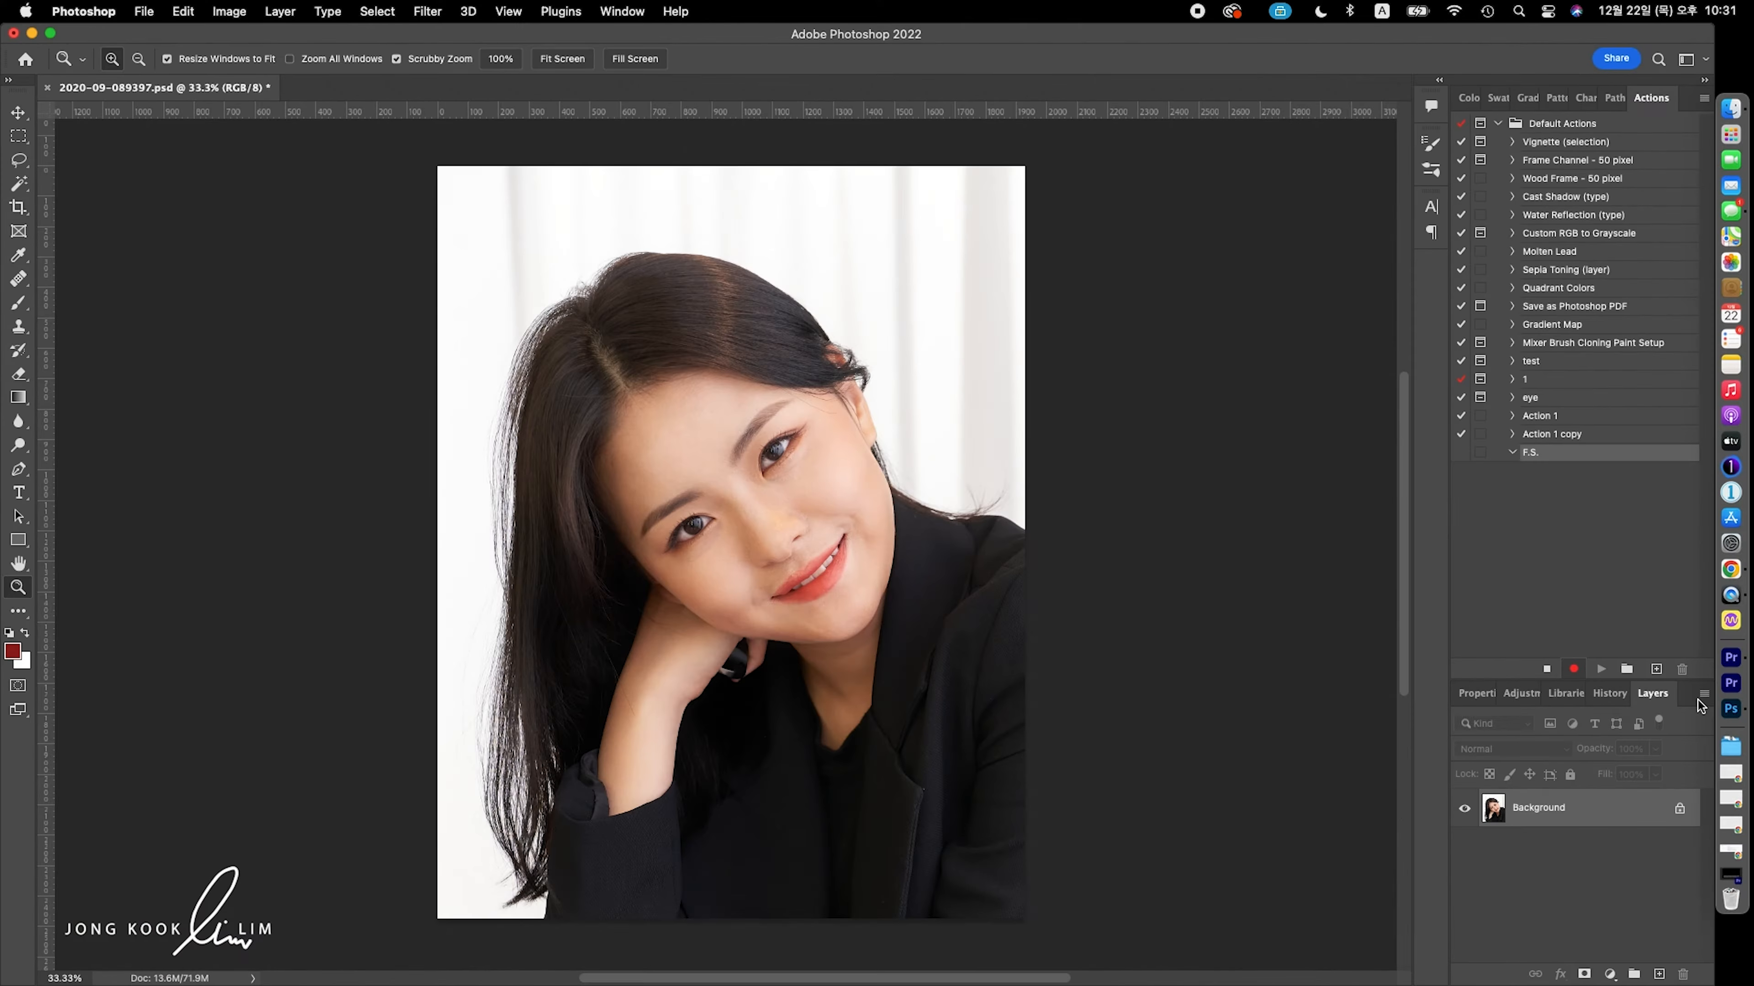
# Step: Duplicate the Background layer twice, keeping the default copy names
pyautogui.click(1705, 699)
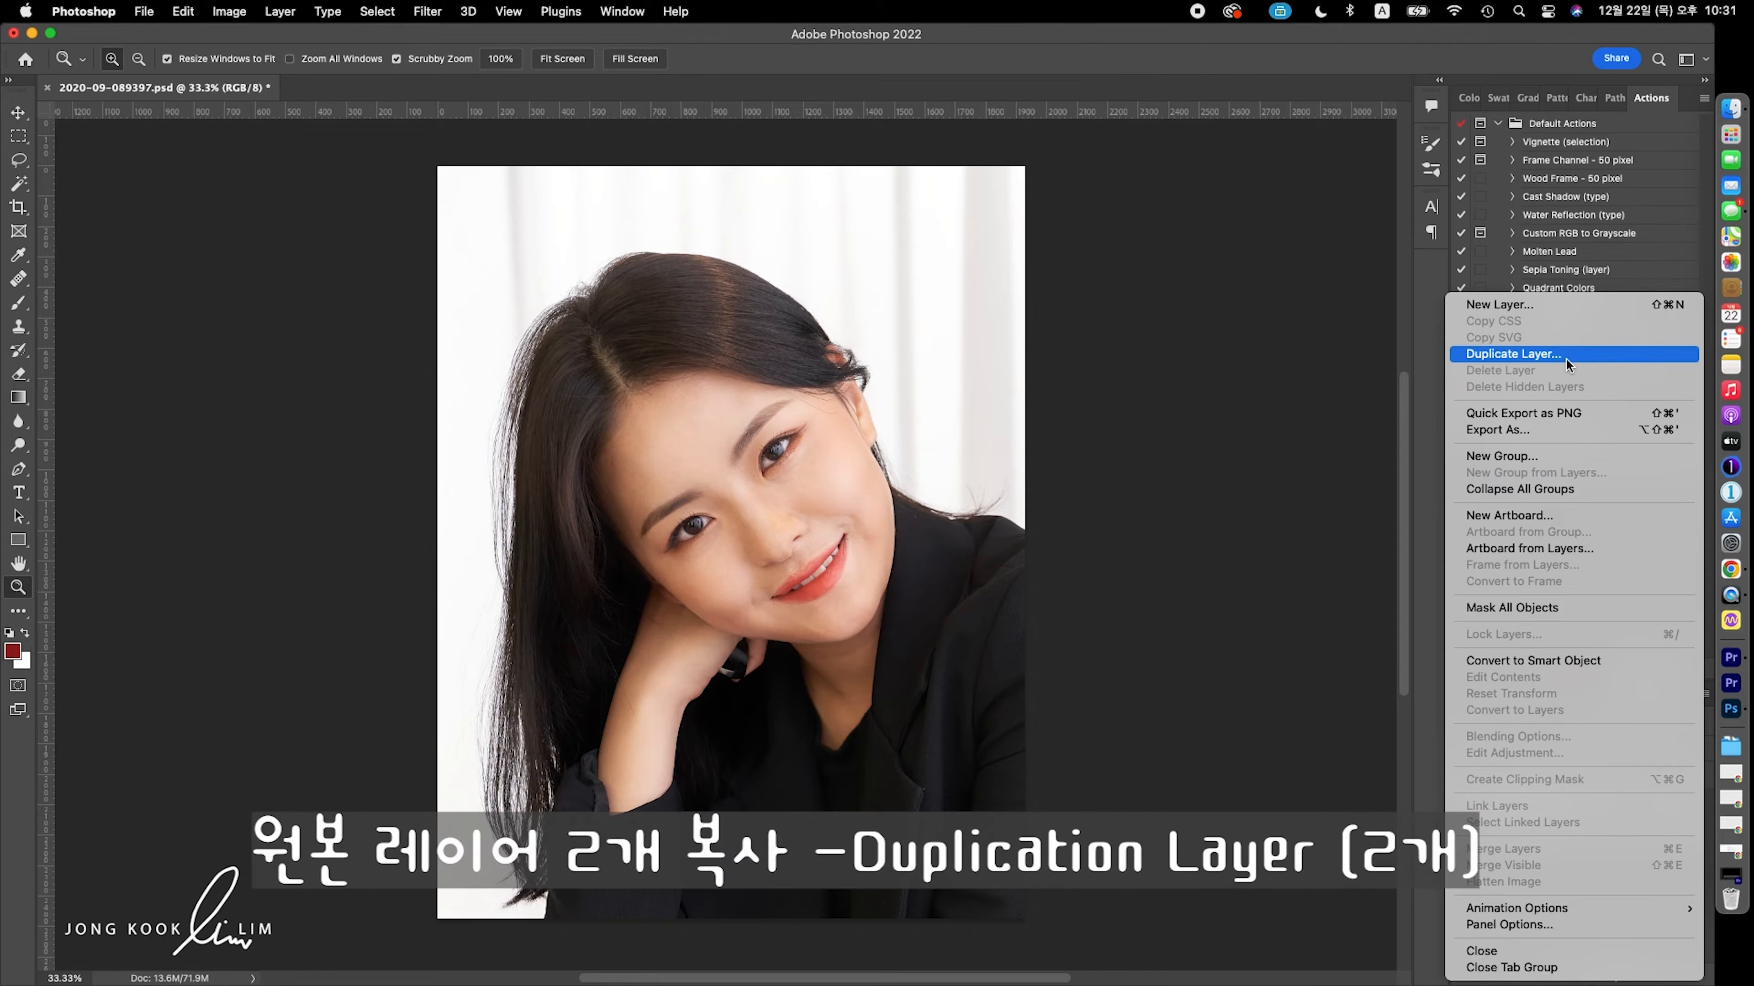
pyautogui.click(1515, 353)
pyautogui.click(371, 361)
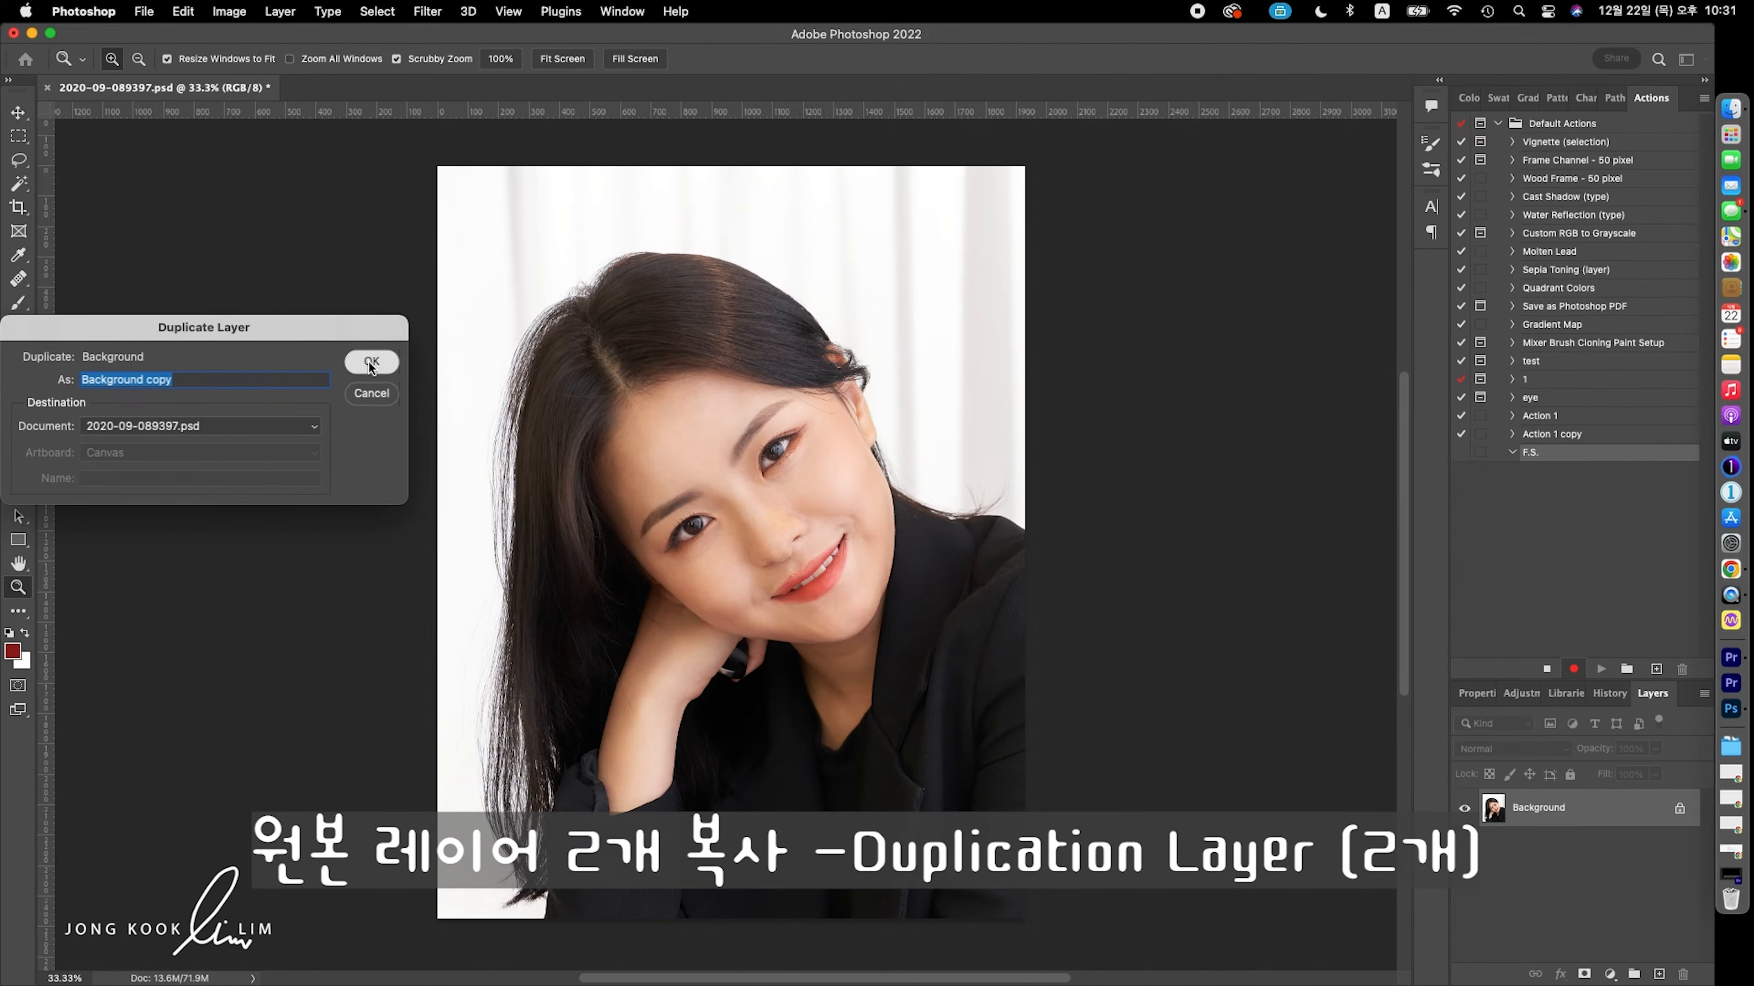
pyautogui.rightClick(1522, 802)
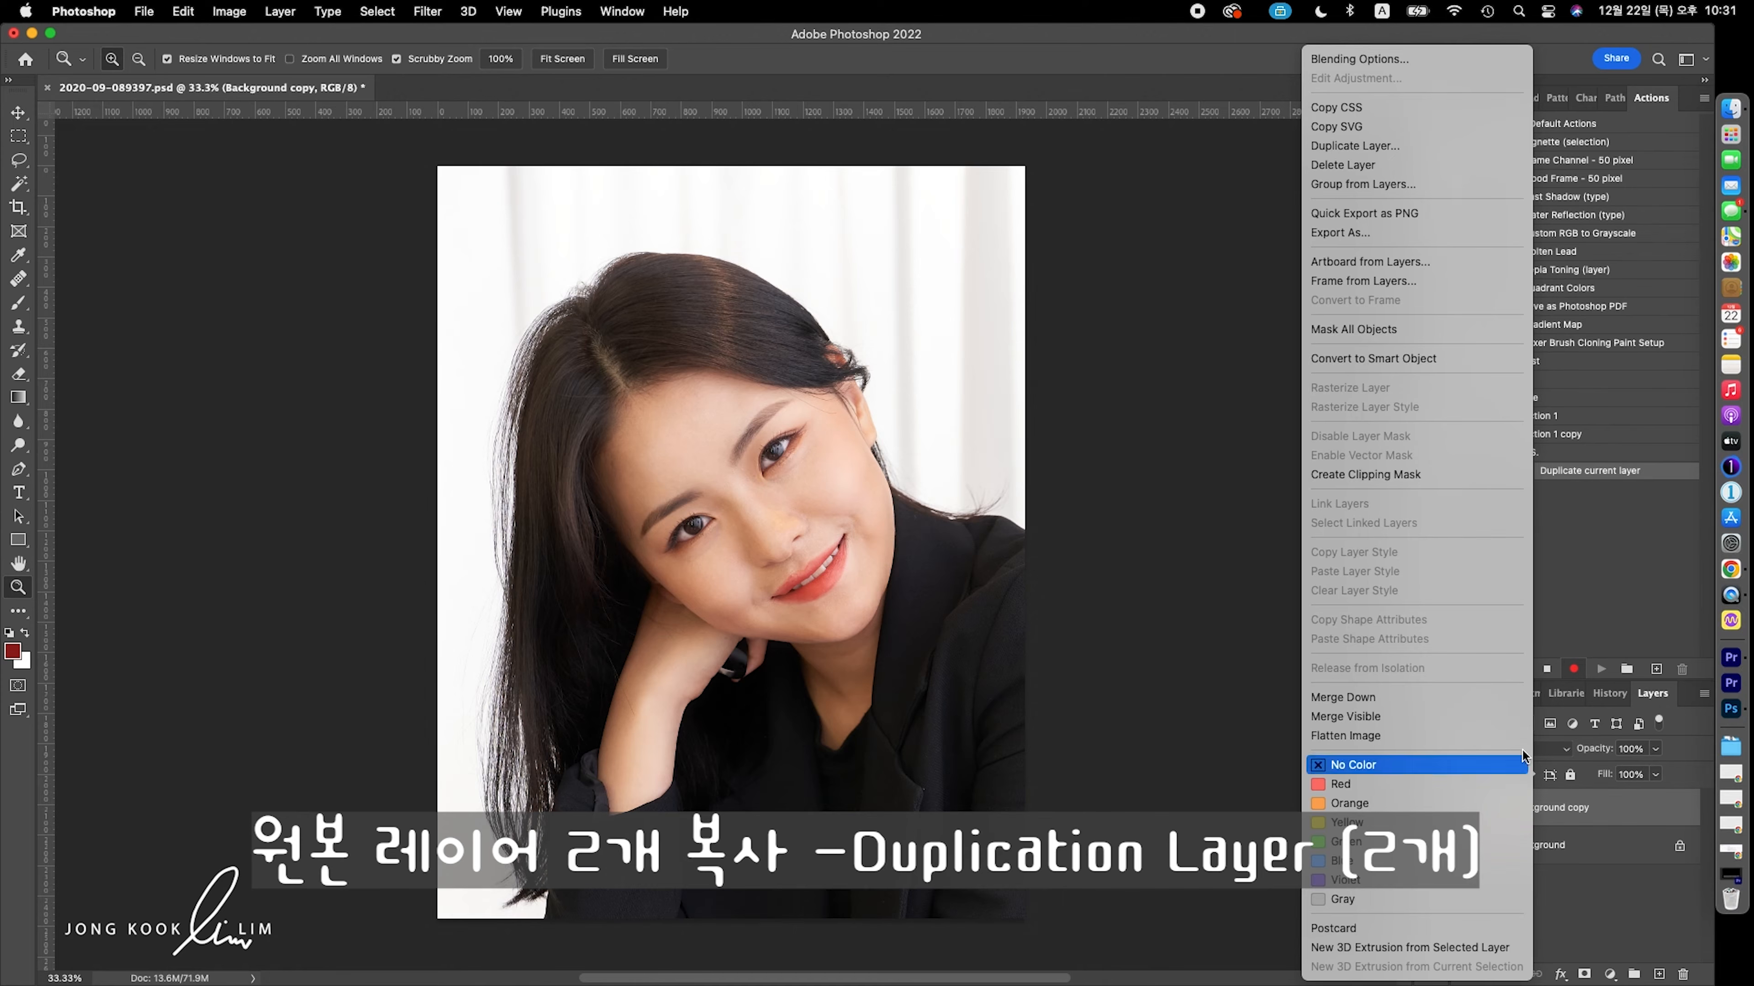
pyautogui.click(1449, 146)
pyautogui.click(380, 366)
# Step: Rename the lower Background copy as color & tone and the upper copy as texture & detail
pyautogui.doubleClick(1545, 845)
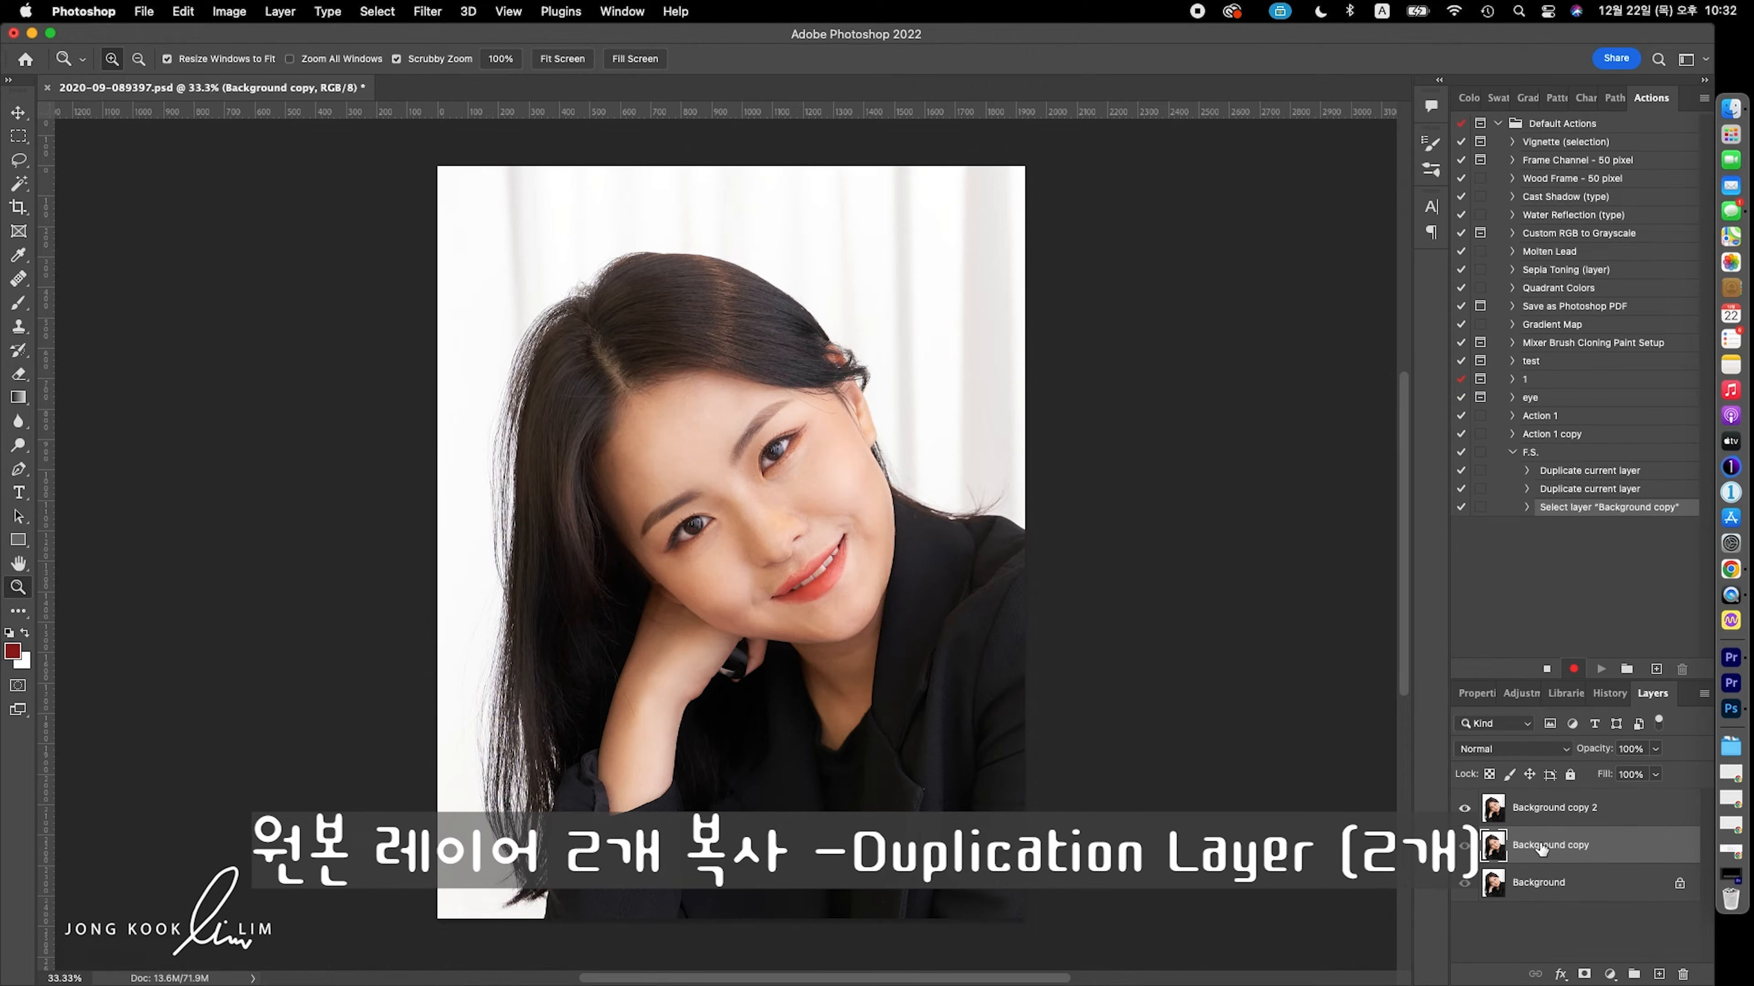
pyautogui.write('color &tone')
pyautogui.press('Return')
pyautogui.doubleClick(1588, 808)
pyautogui.write('t')
pyautogui.write('exture')
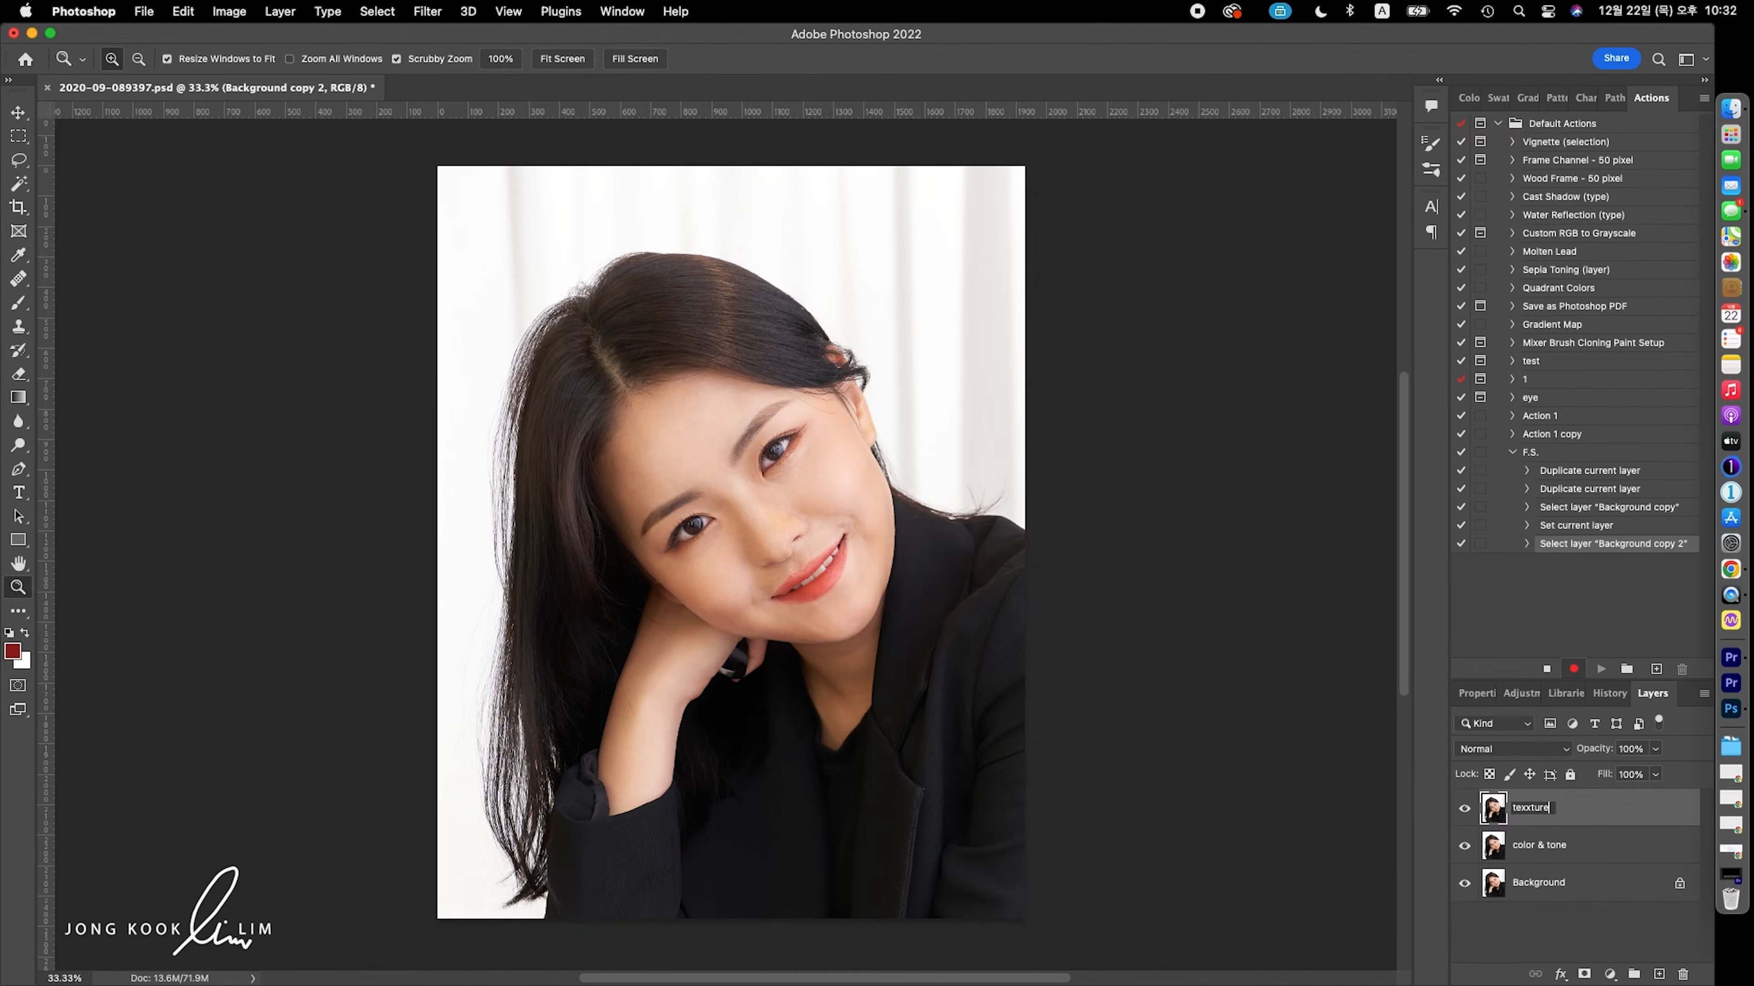
pyautogui.write(' & detail')
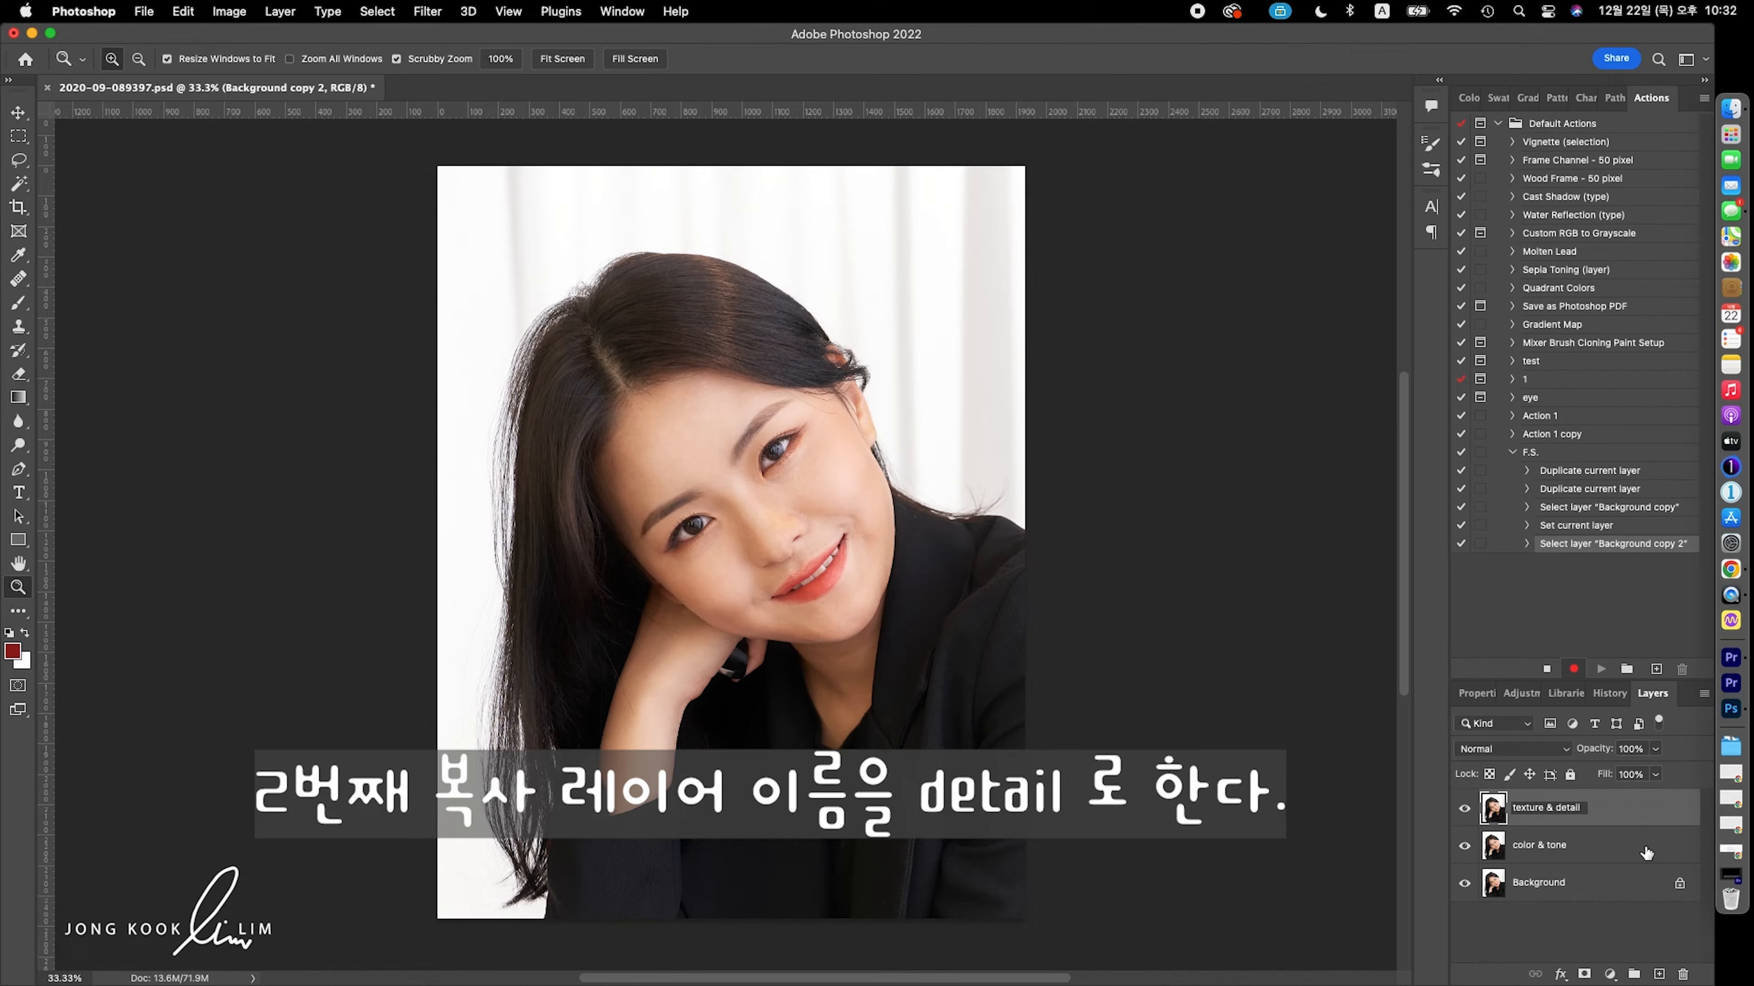
pyautogui.press('Return')
# Step: Hide the texture & detail layer and apply a Gaussian Blur with a 19.0 pixel radius to the color & tone layer
pyautogui.click(1464, 808)
pyautogui.click(1527, 847)
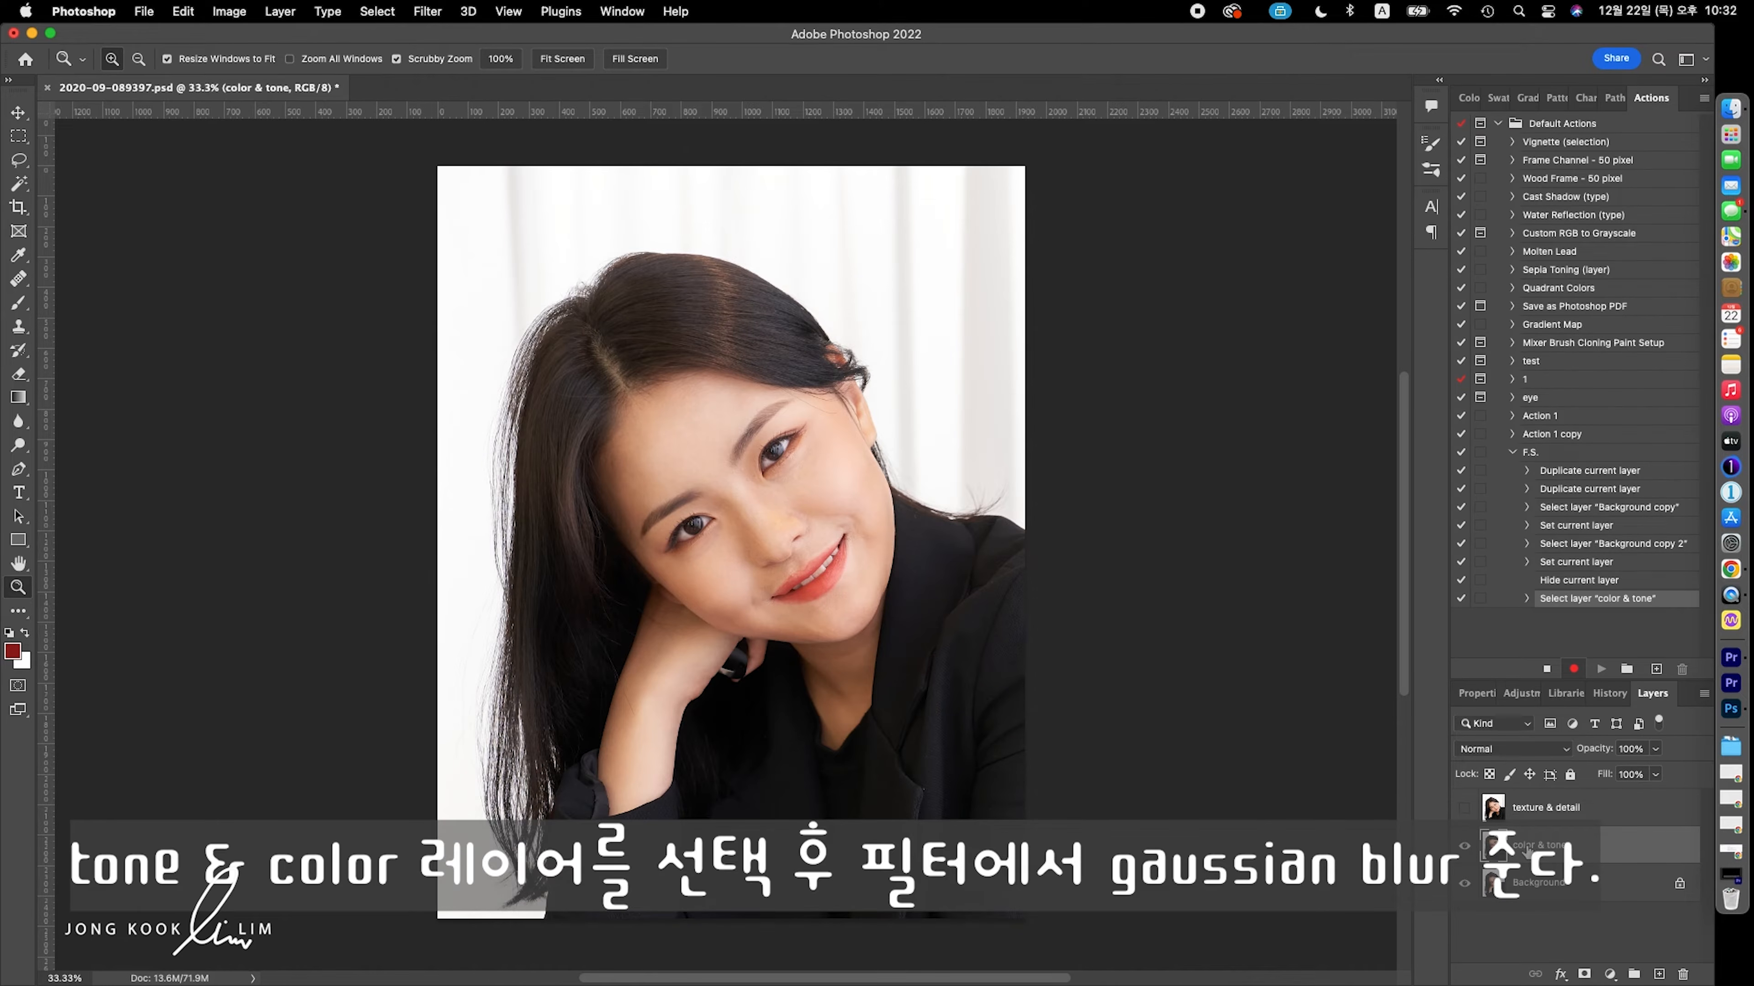
pyautogui.click(427, 11)
pyautogui.moveTo(538, 246)
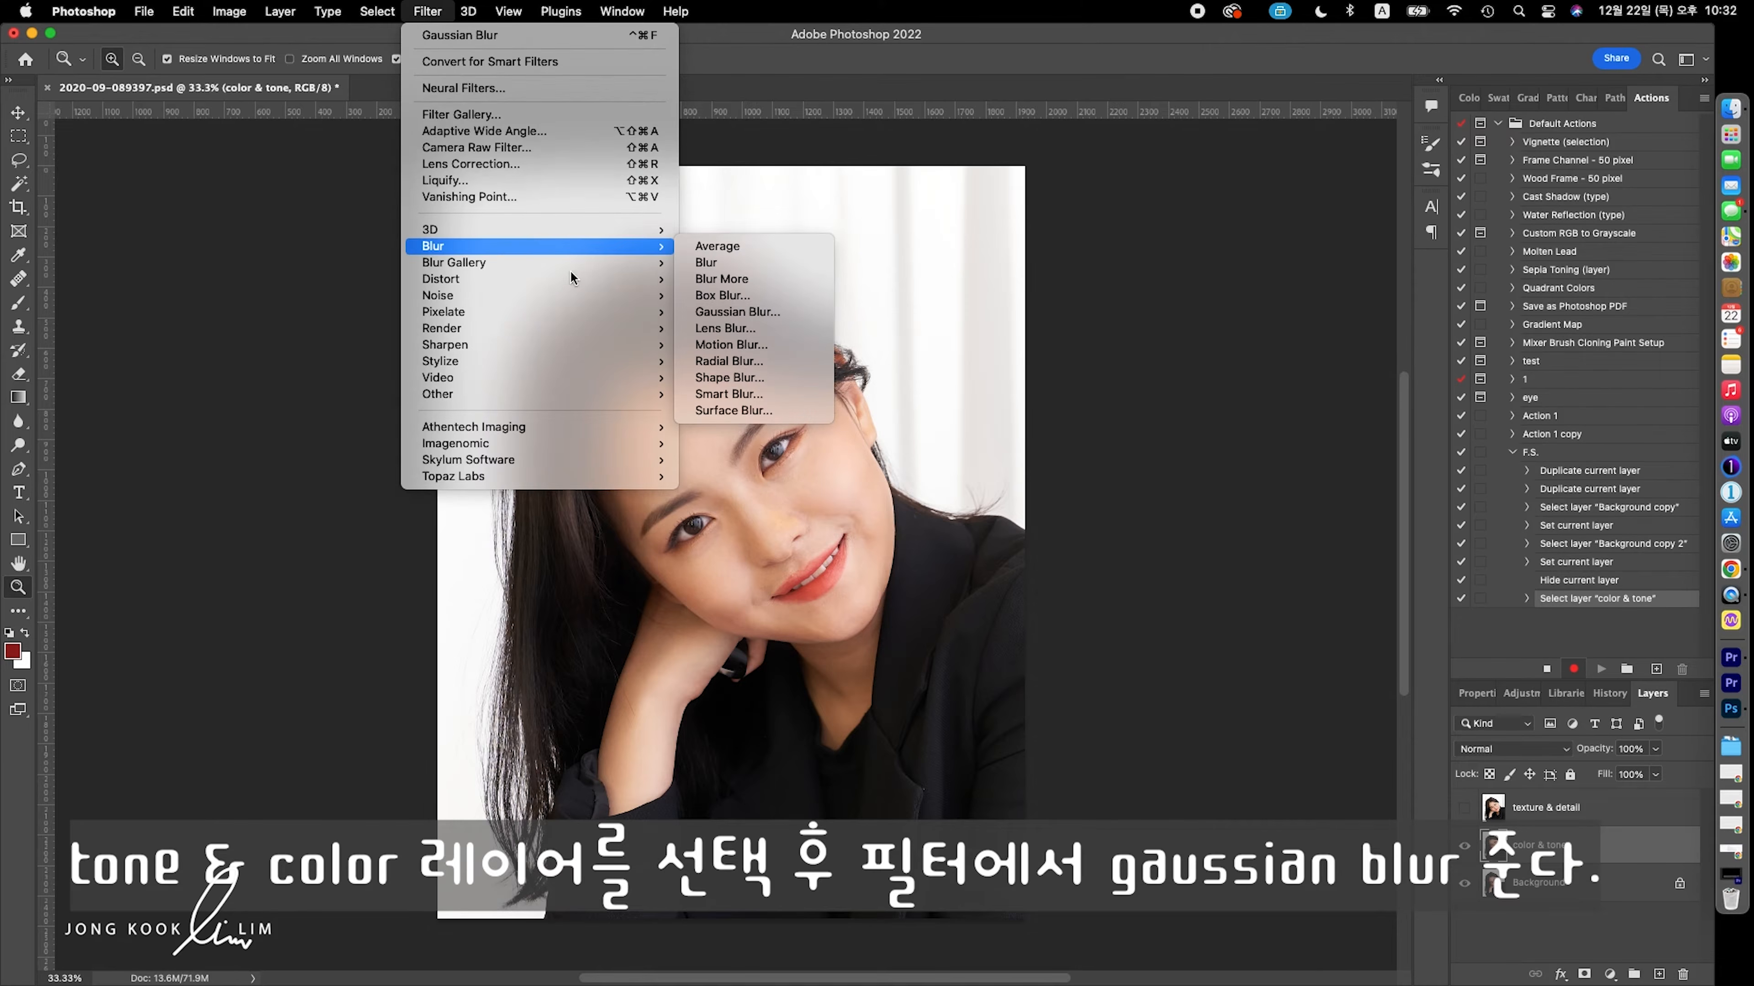
pyautogui.click(773, 313)
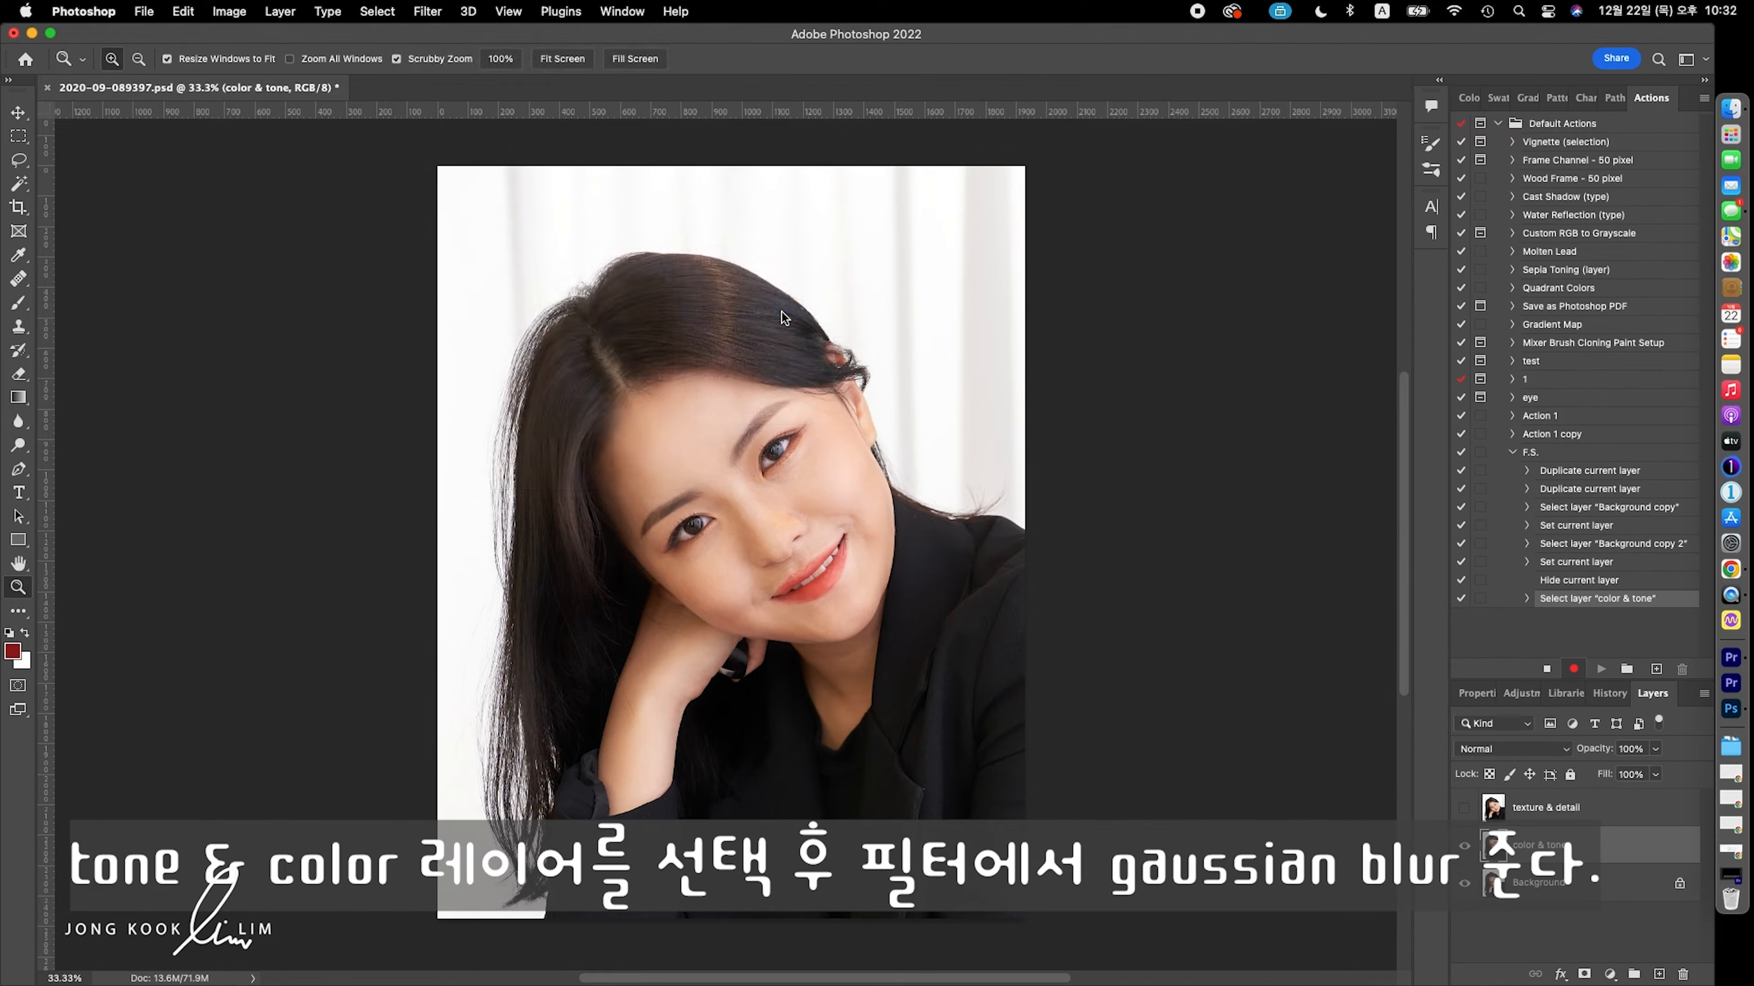
pyautogui.moveTo(1259, 479); pyautogui.dragTo(1240, 482)
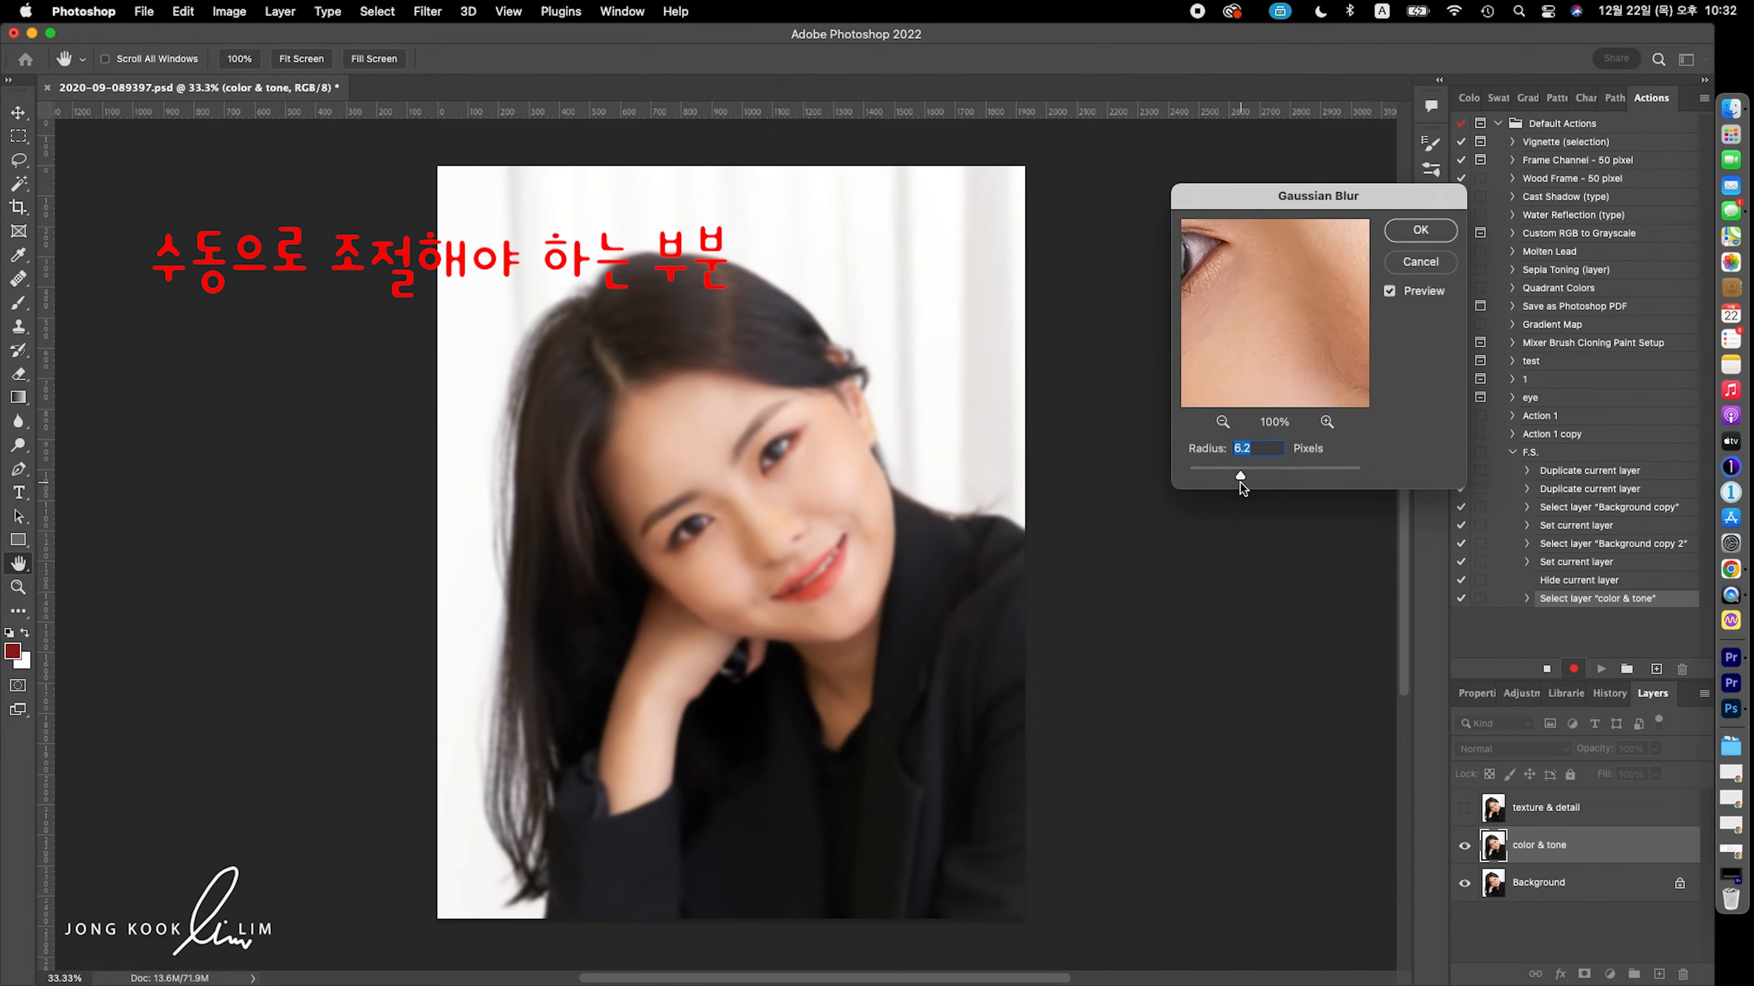
pyautogui.moveTo(1250, 481); pyautogui.dragTo(1263, 481)
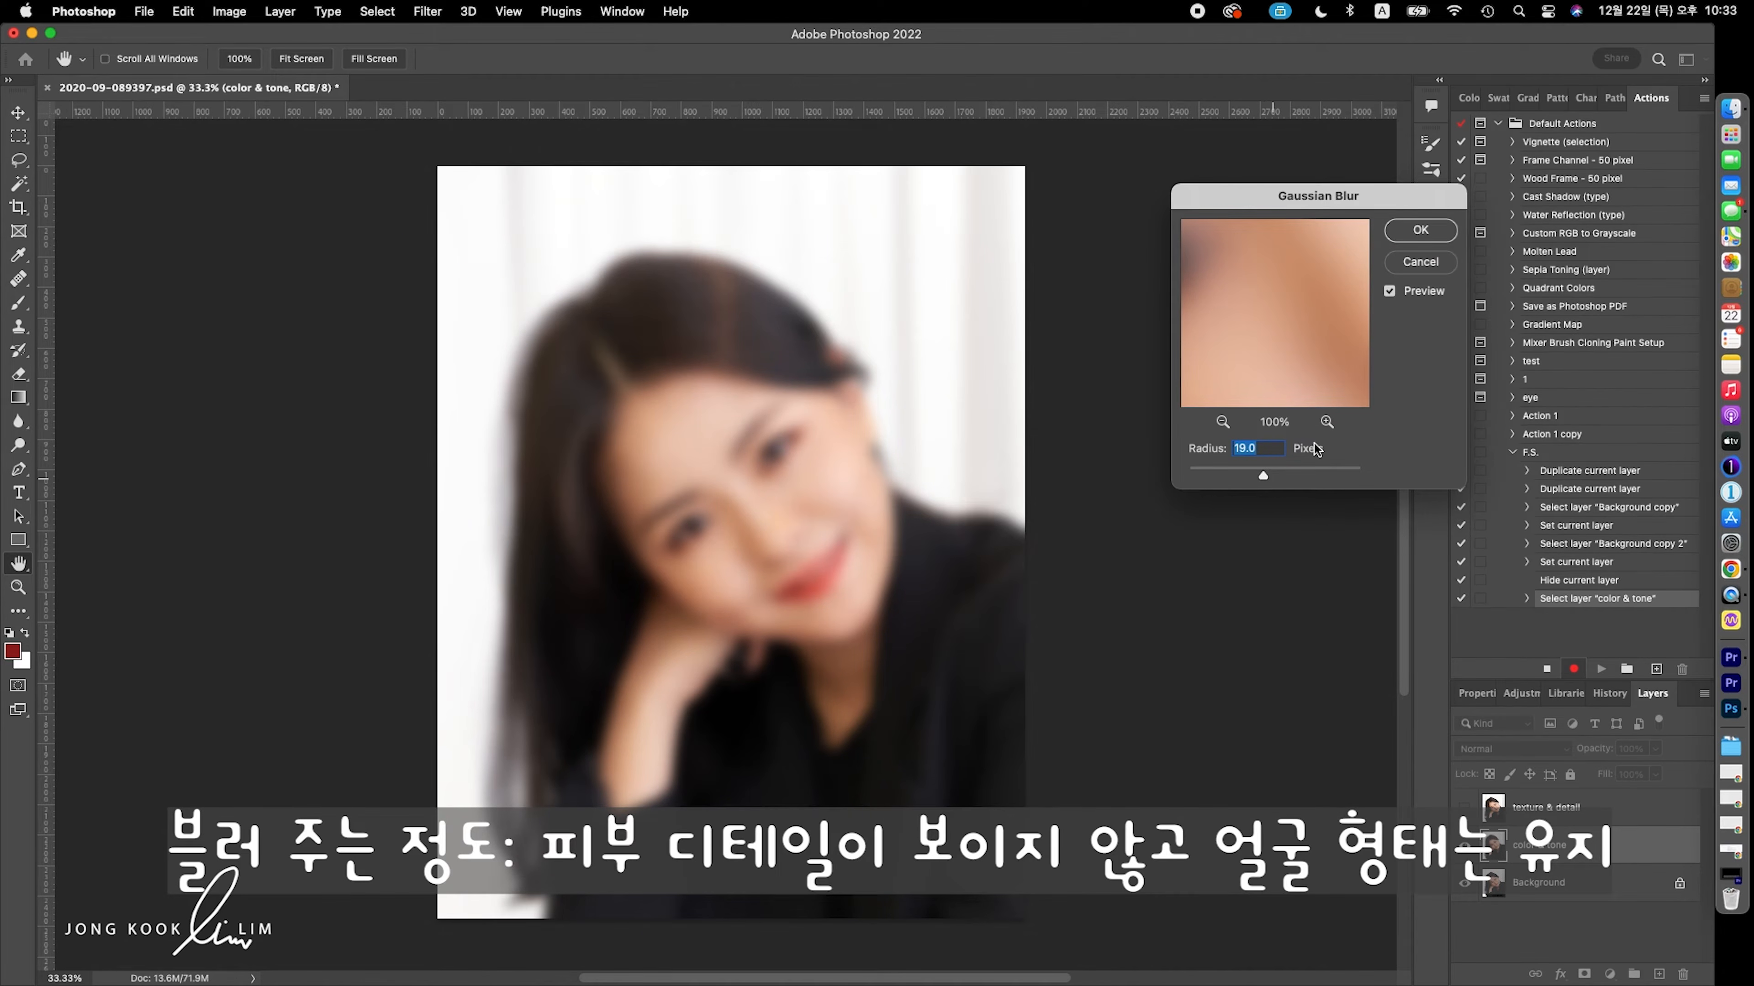
pyautogui.click(1431, 236)
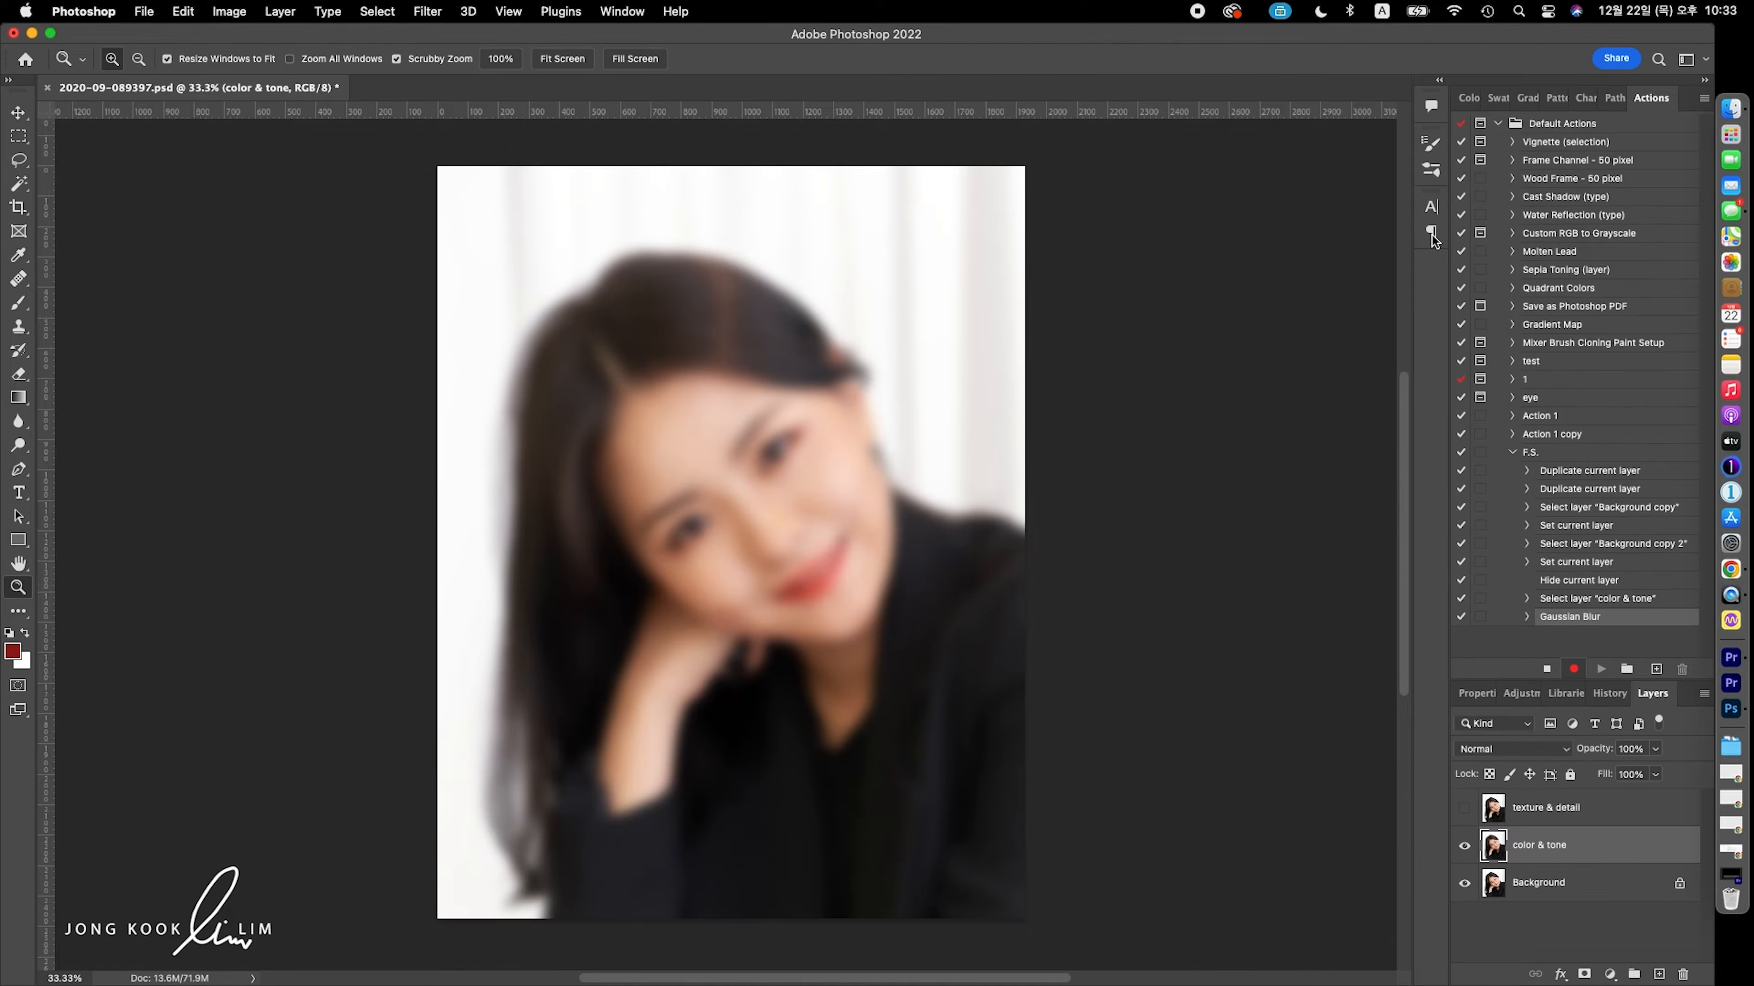
# Step: Show the texture & detail layer and use Apply Image on it with layer color & tone, Subtract blending, scale 2 and offset 128
pyautogui.click(1465, 808)
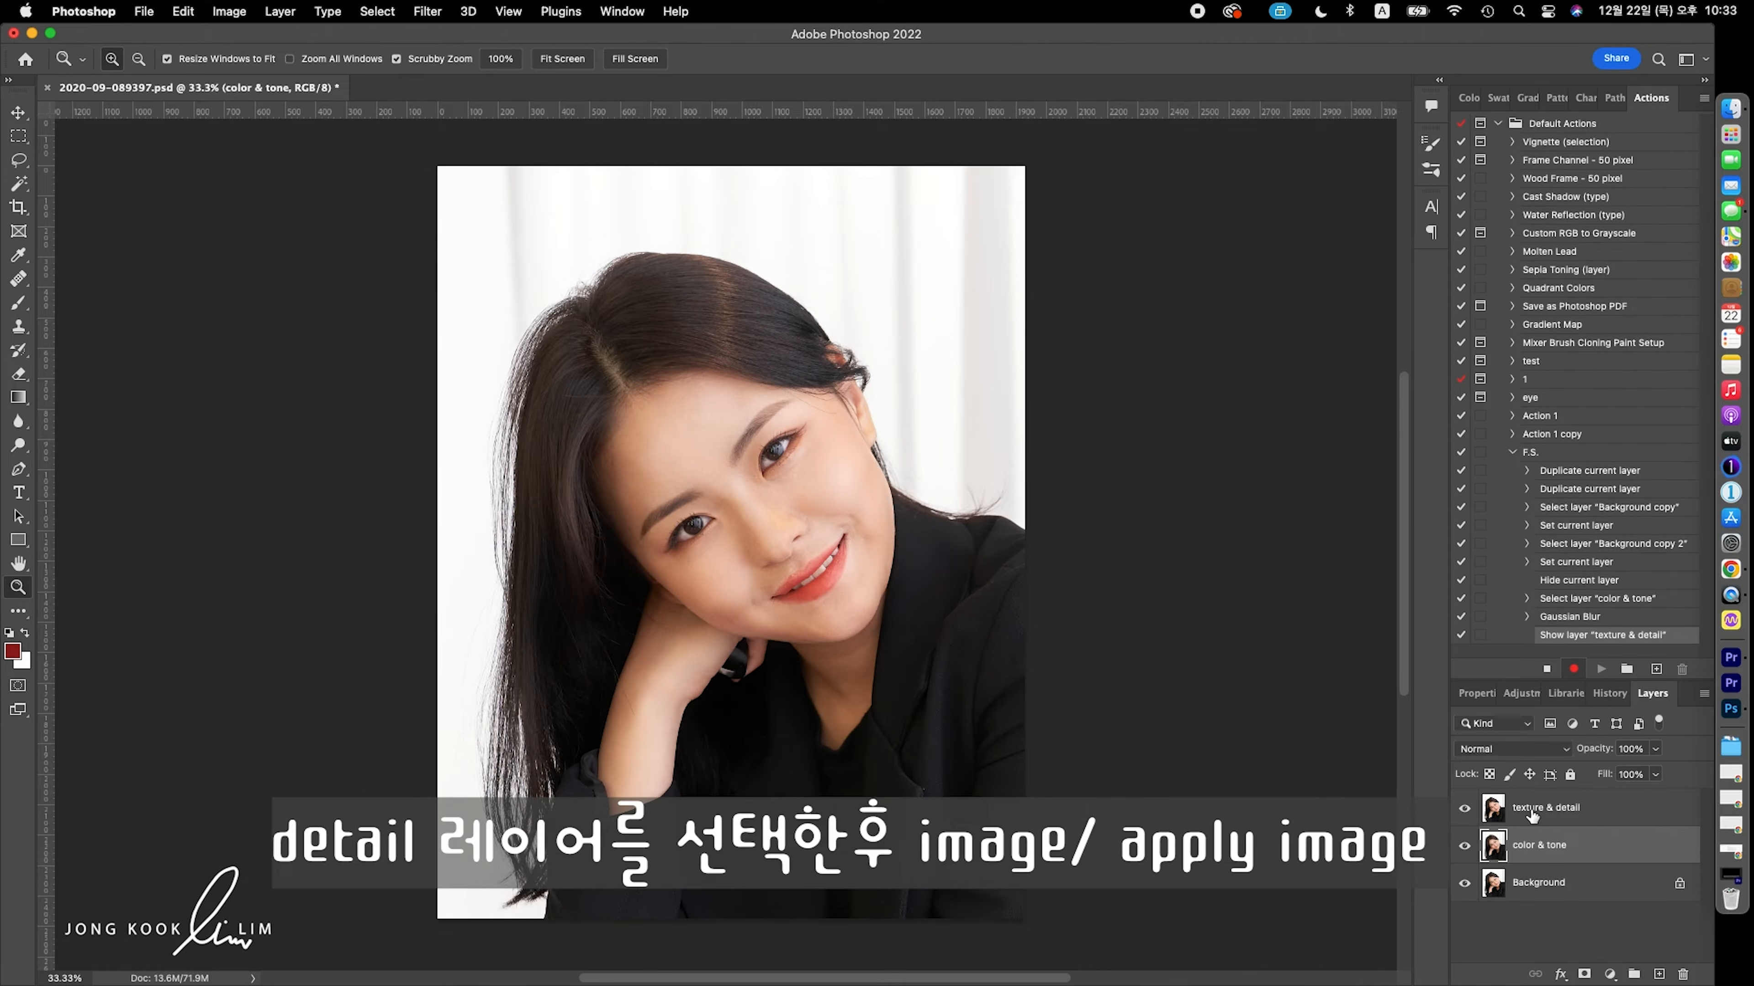
pyautogui.click(1532, 815)
pyautogui.click(230, 12)
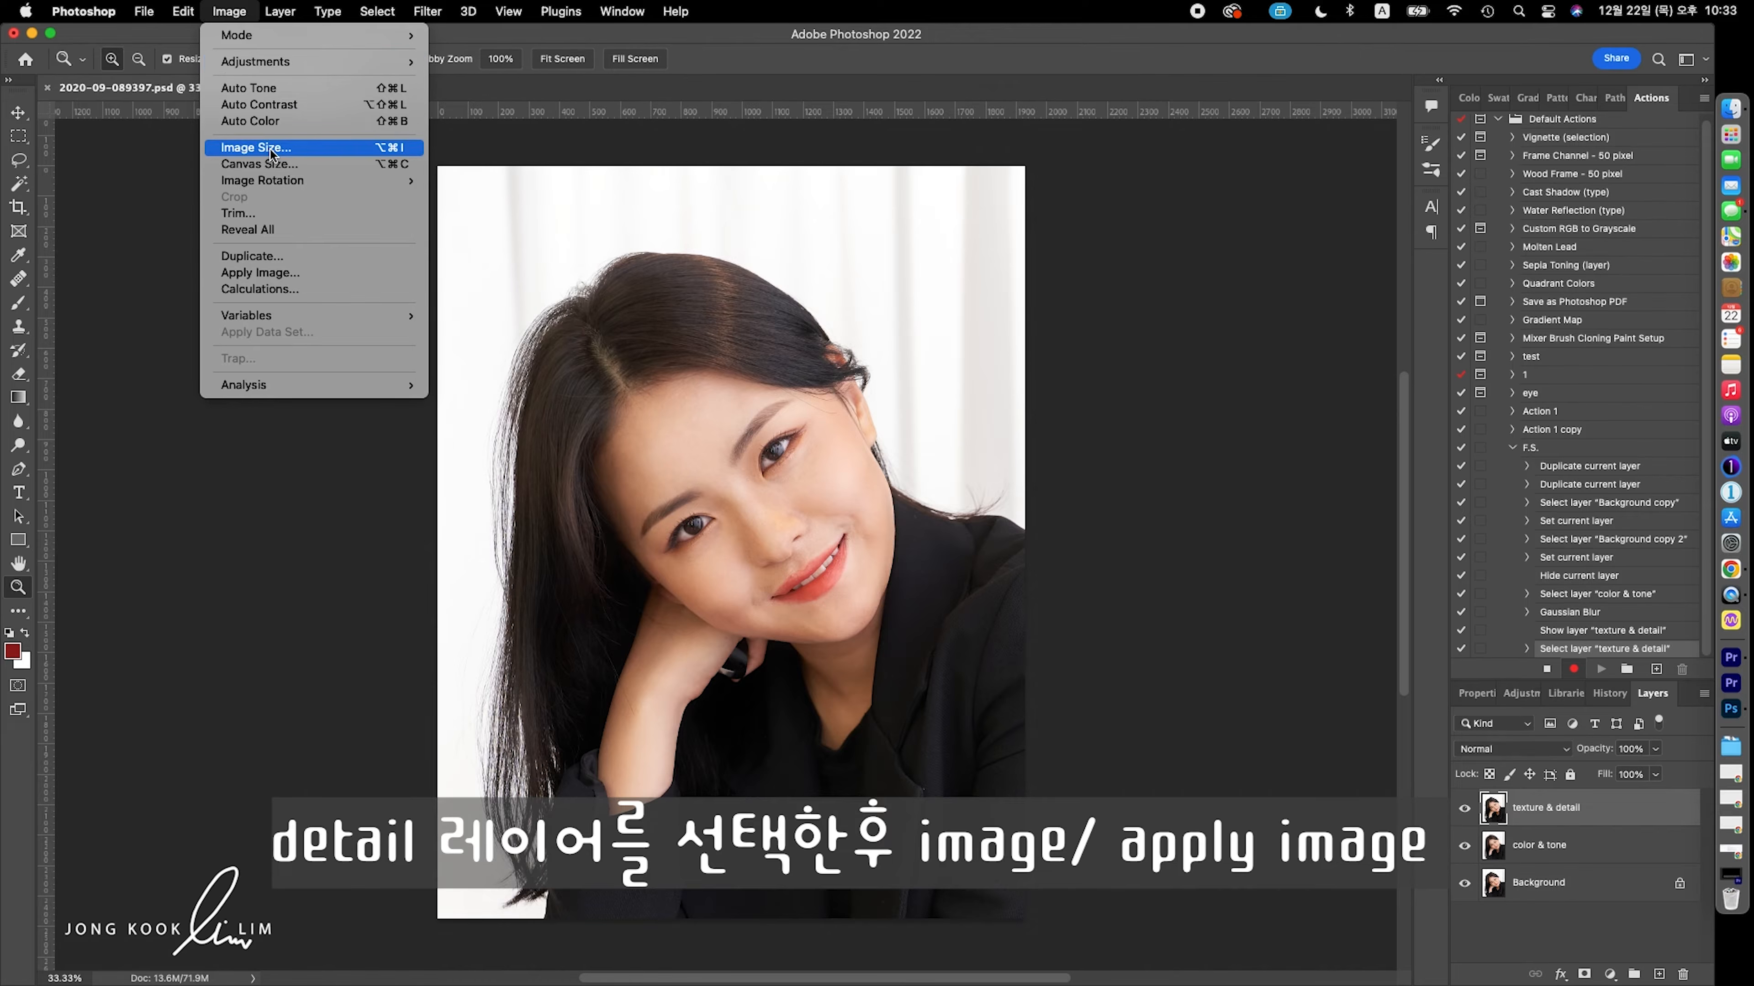
pyautogui.click(306, 280)
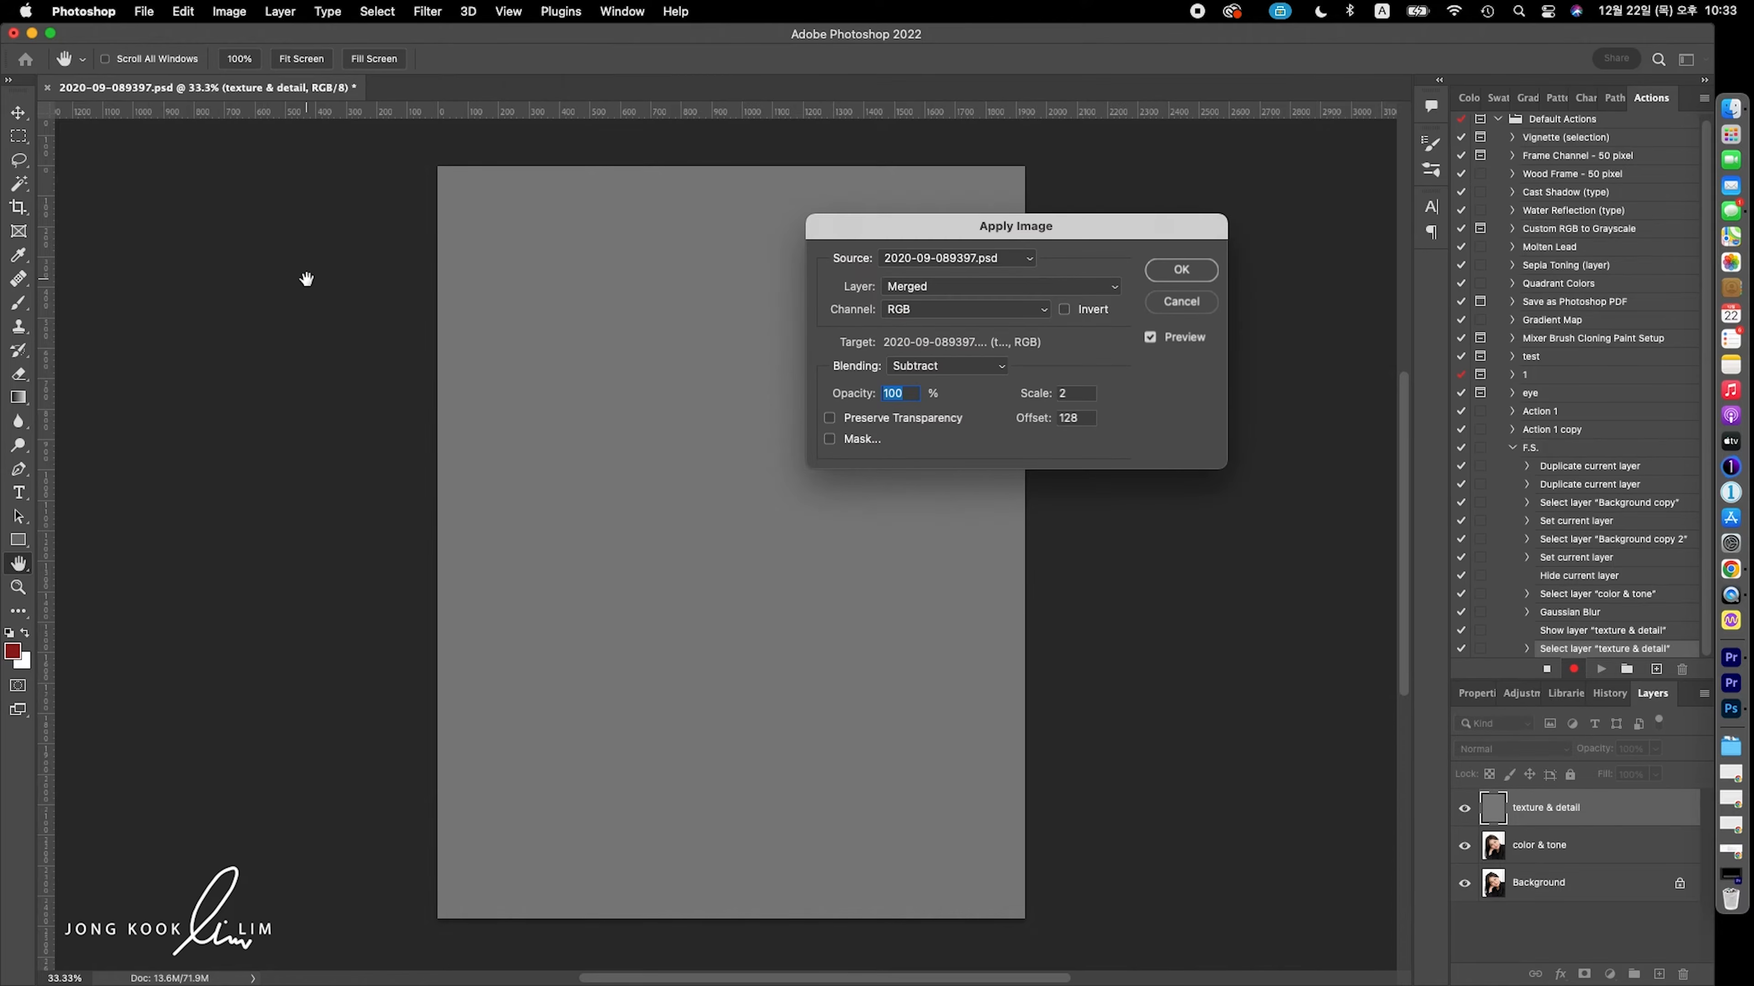
pyautogui.click(955, 289)
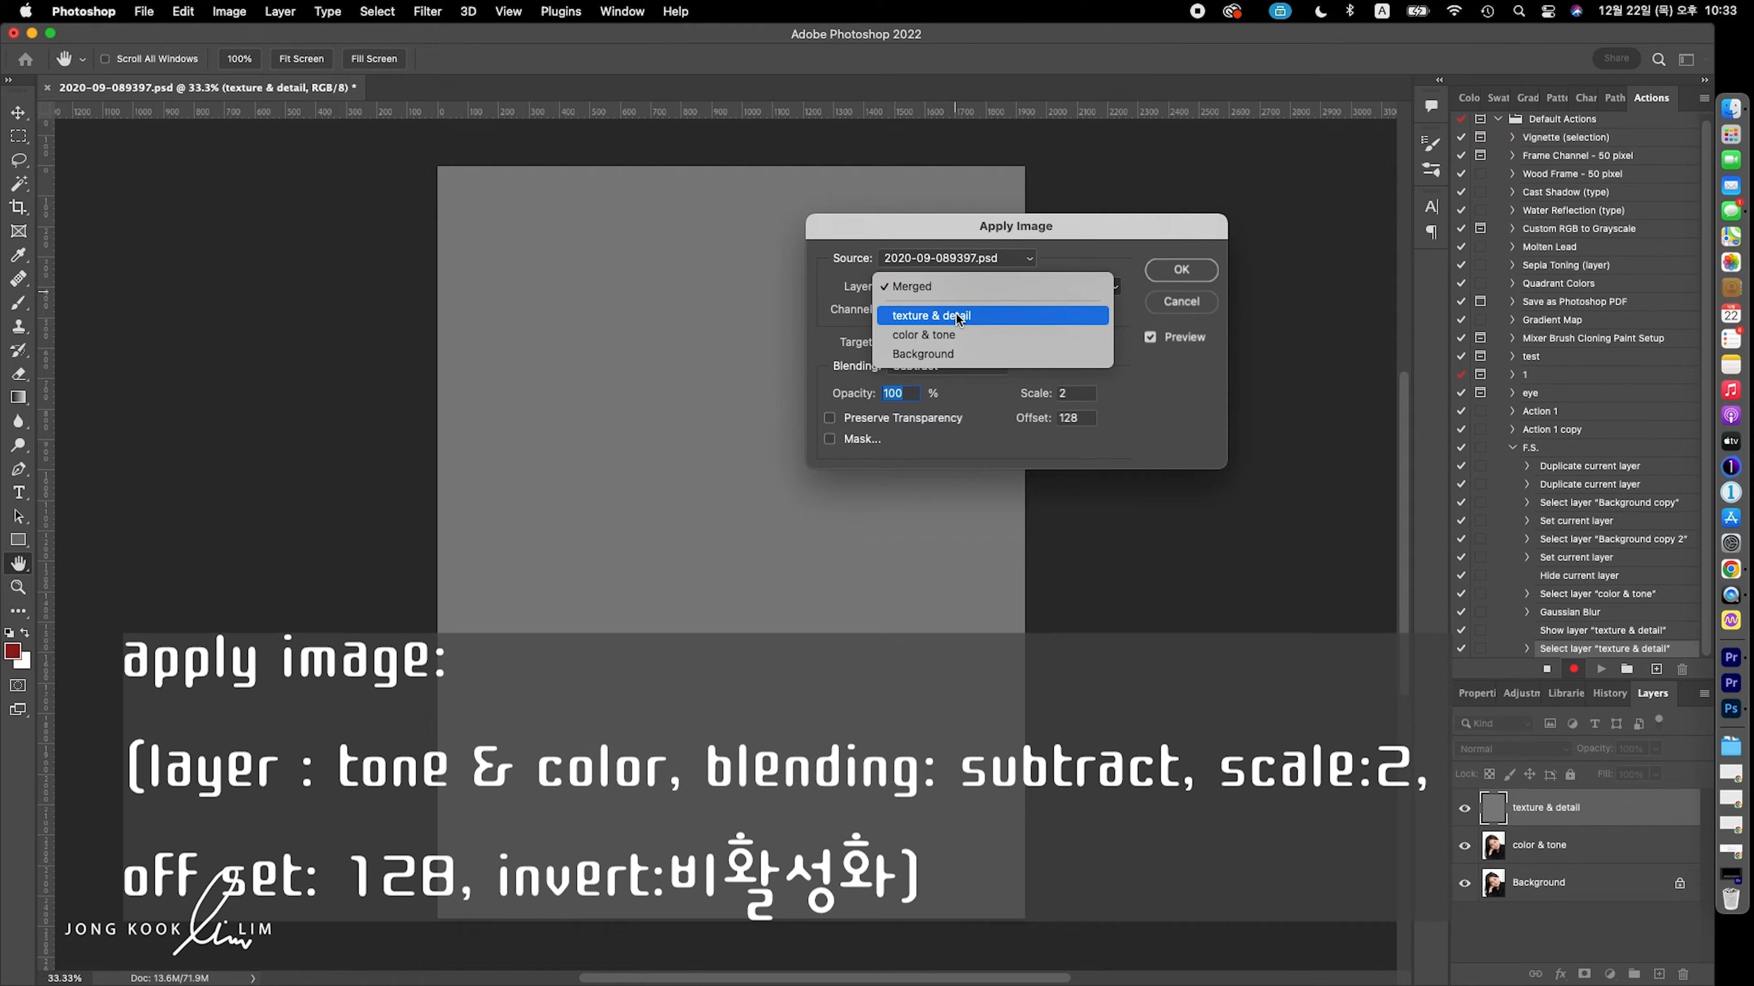
pyautogui.click(957, 337)
pyautogui.click(1001, 374)
pyautogui.click(999, 373)
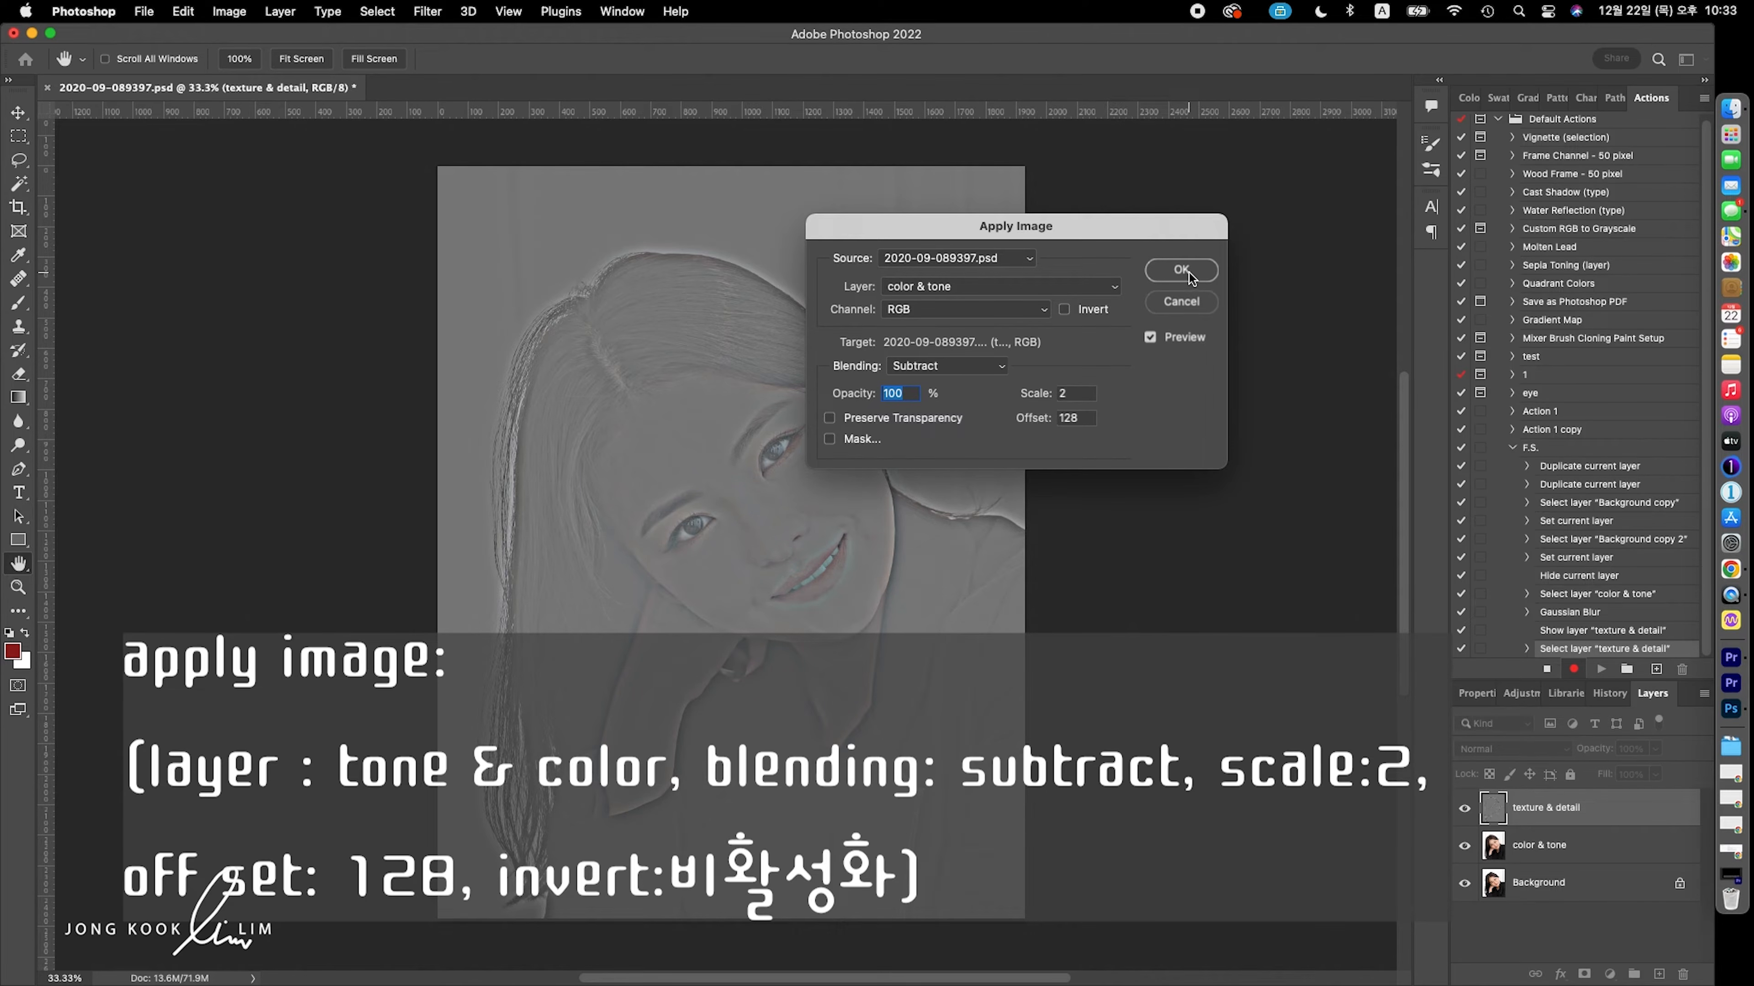
pyautogui.click(1182, 271)
# Step: Set the texture & detail layer's blend mode to Linear Light and duplicate the color & tone layer under its default copy name
pyautogui.click(1515, 749)
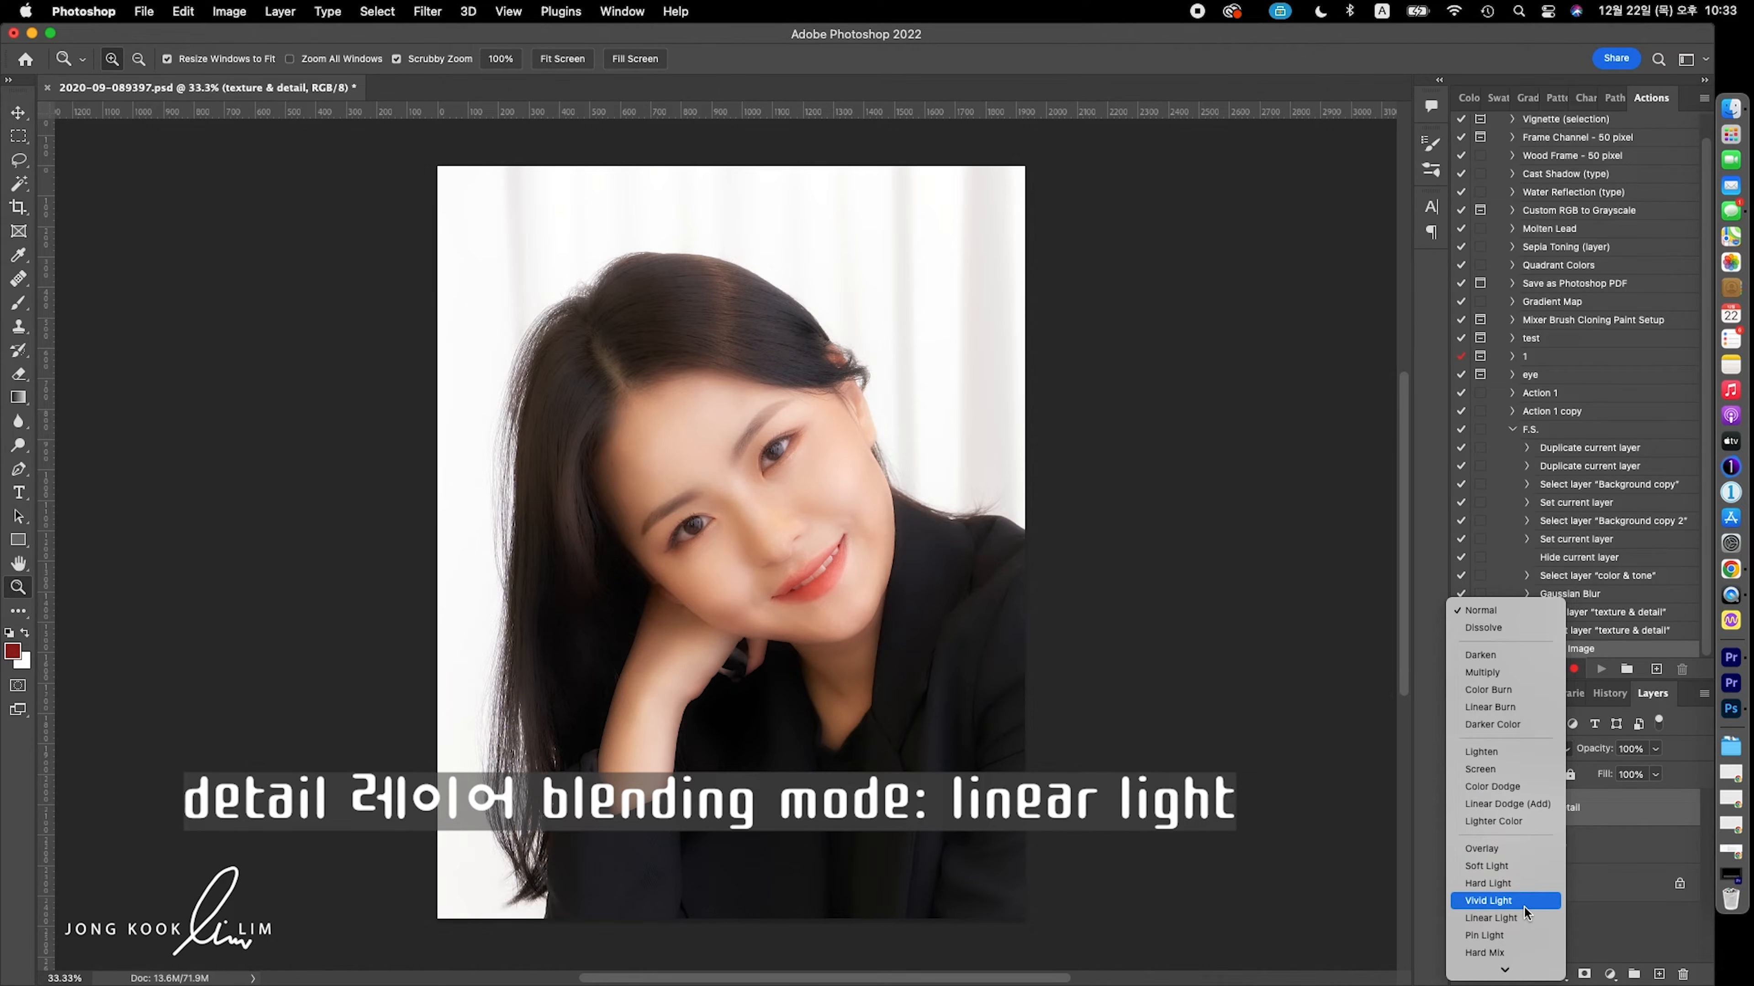
pyautogui.click(1525, 917)
pyautogui.click(1524, 851)
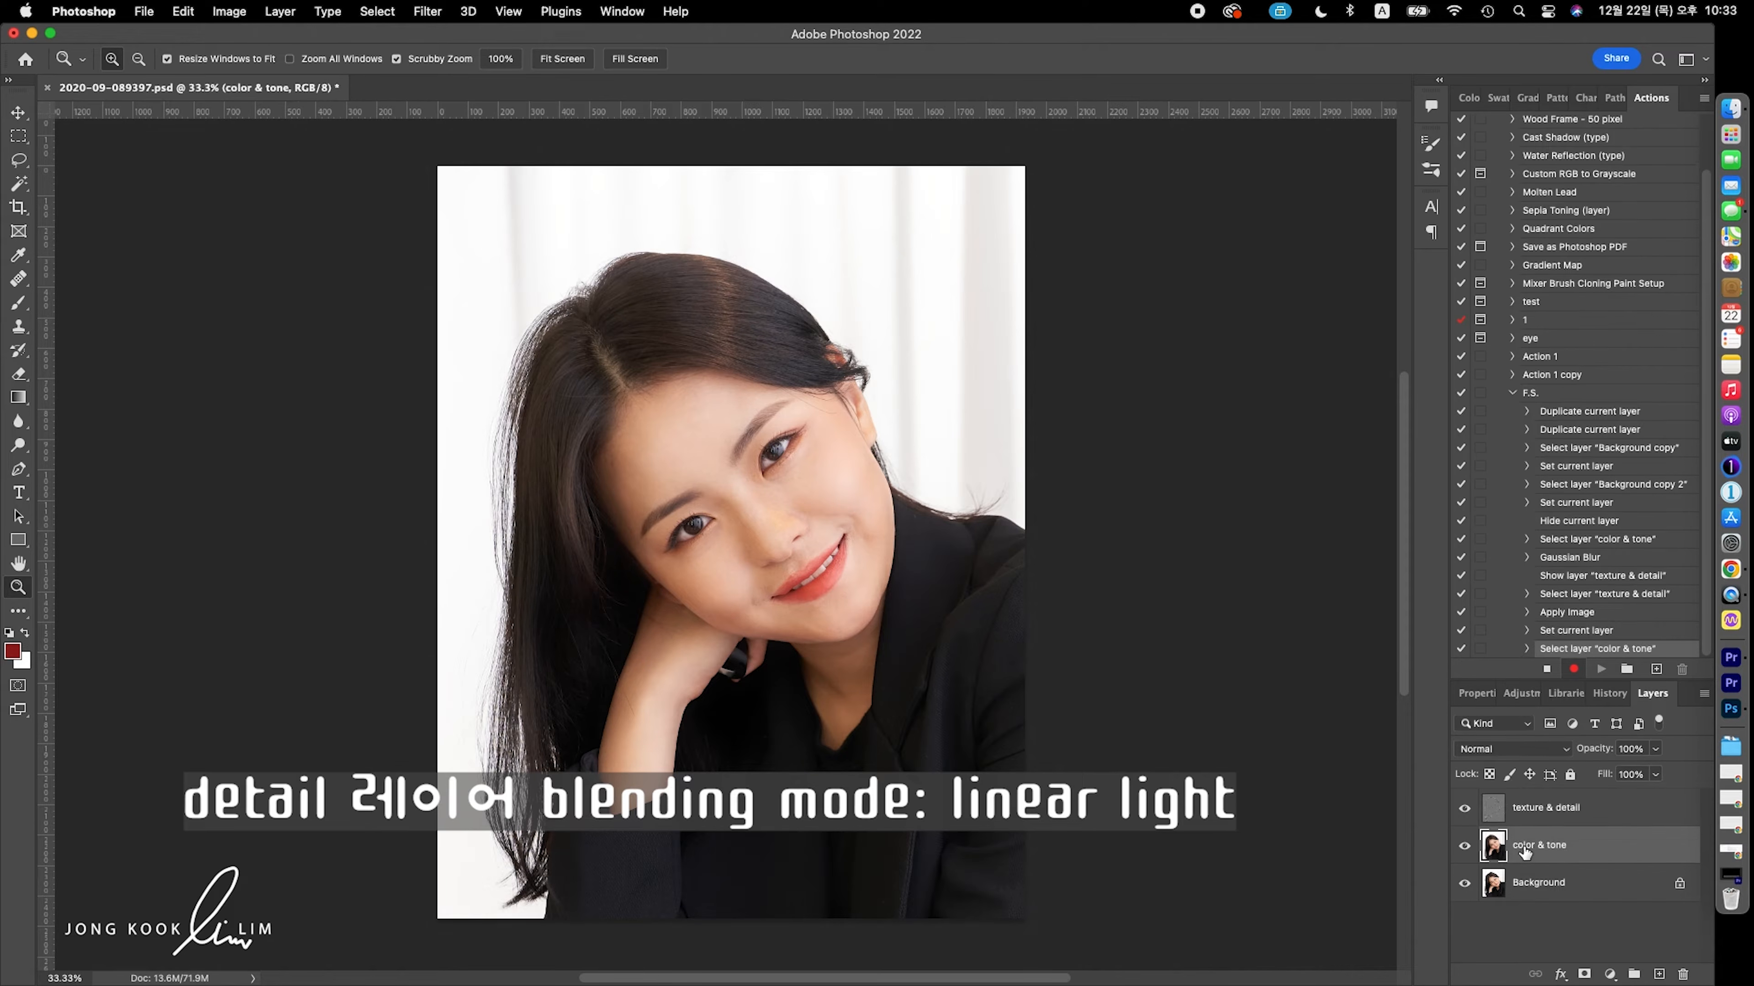
pyautogui.rightClick(1524, 852)
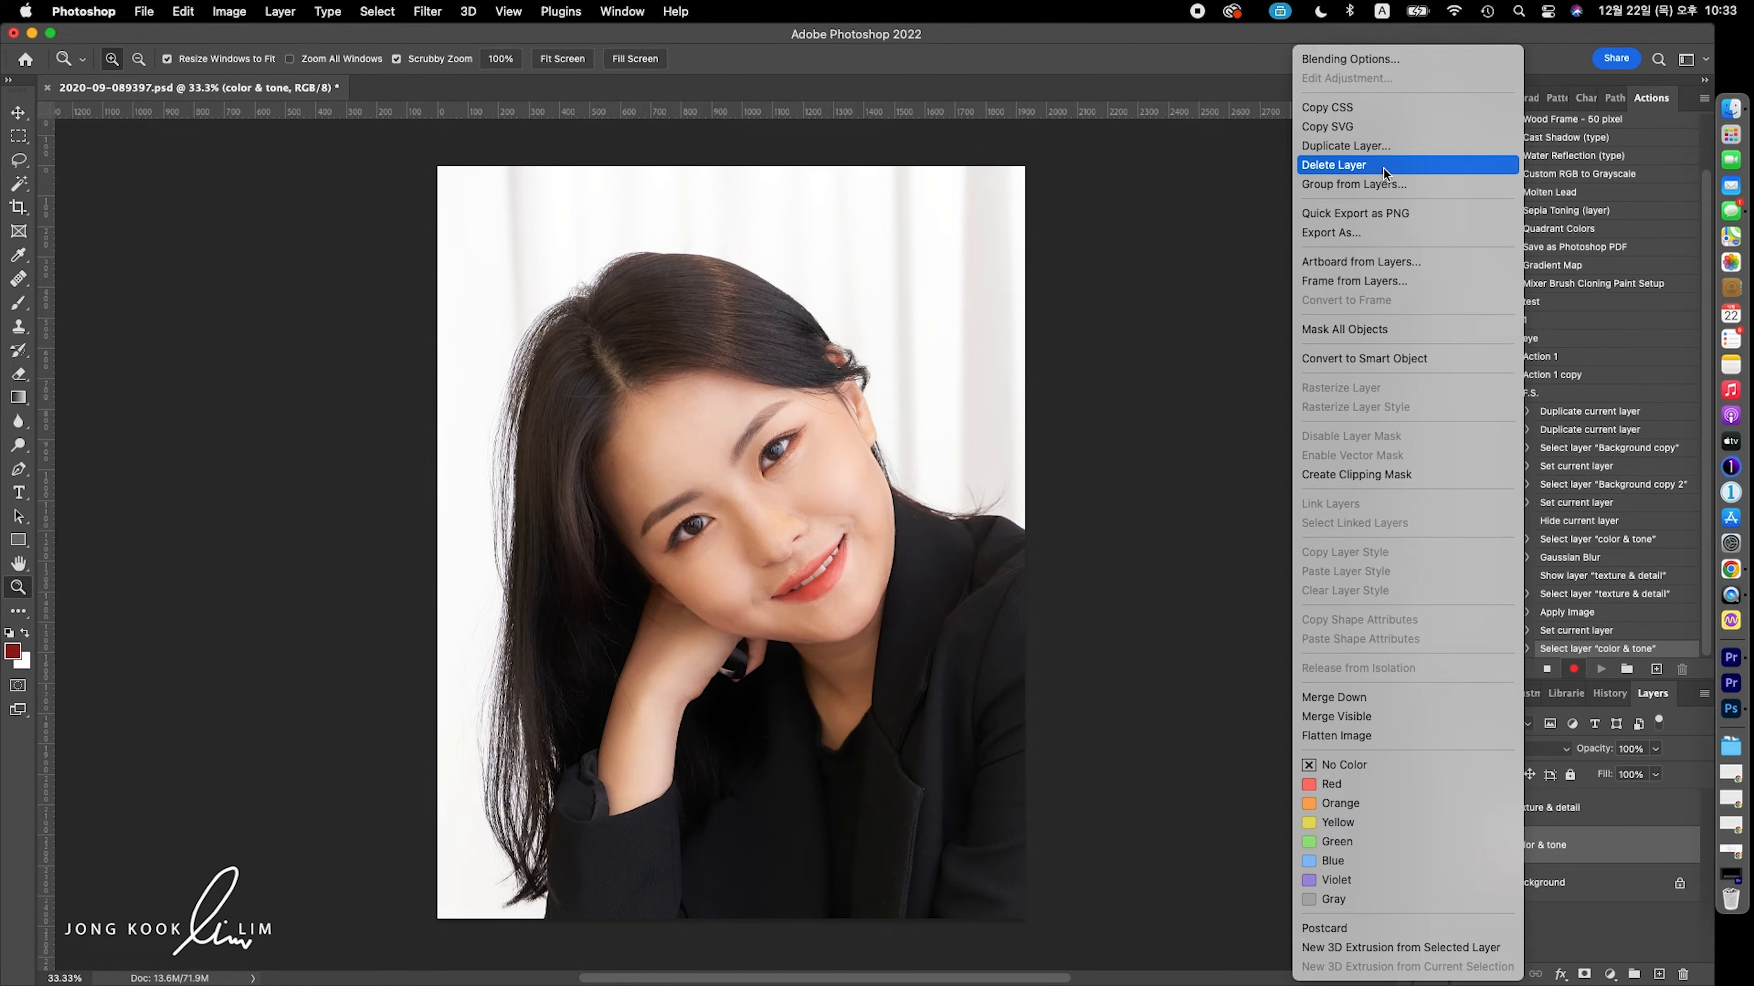
pyautogui.click(1398, 148)
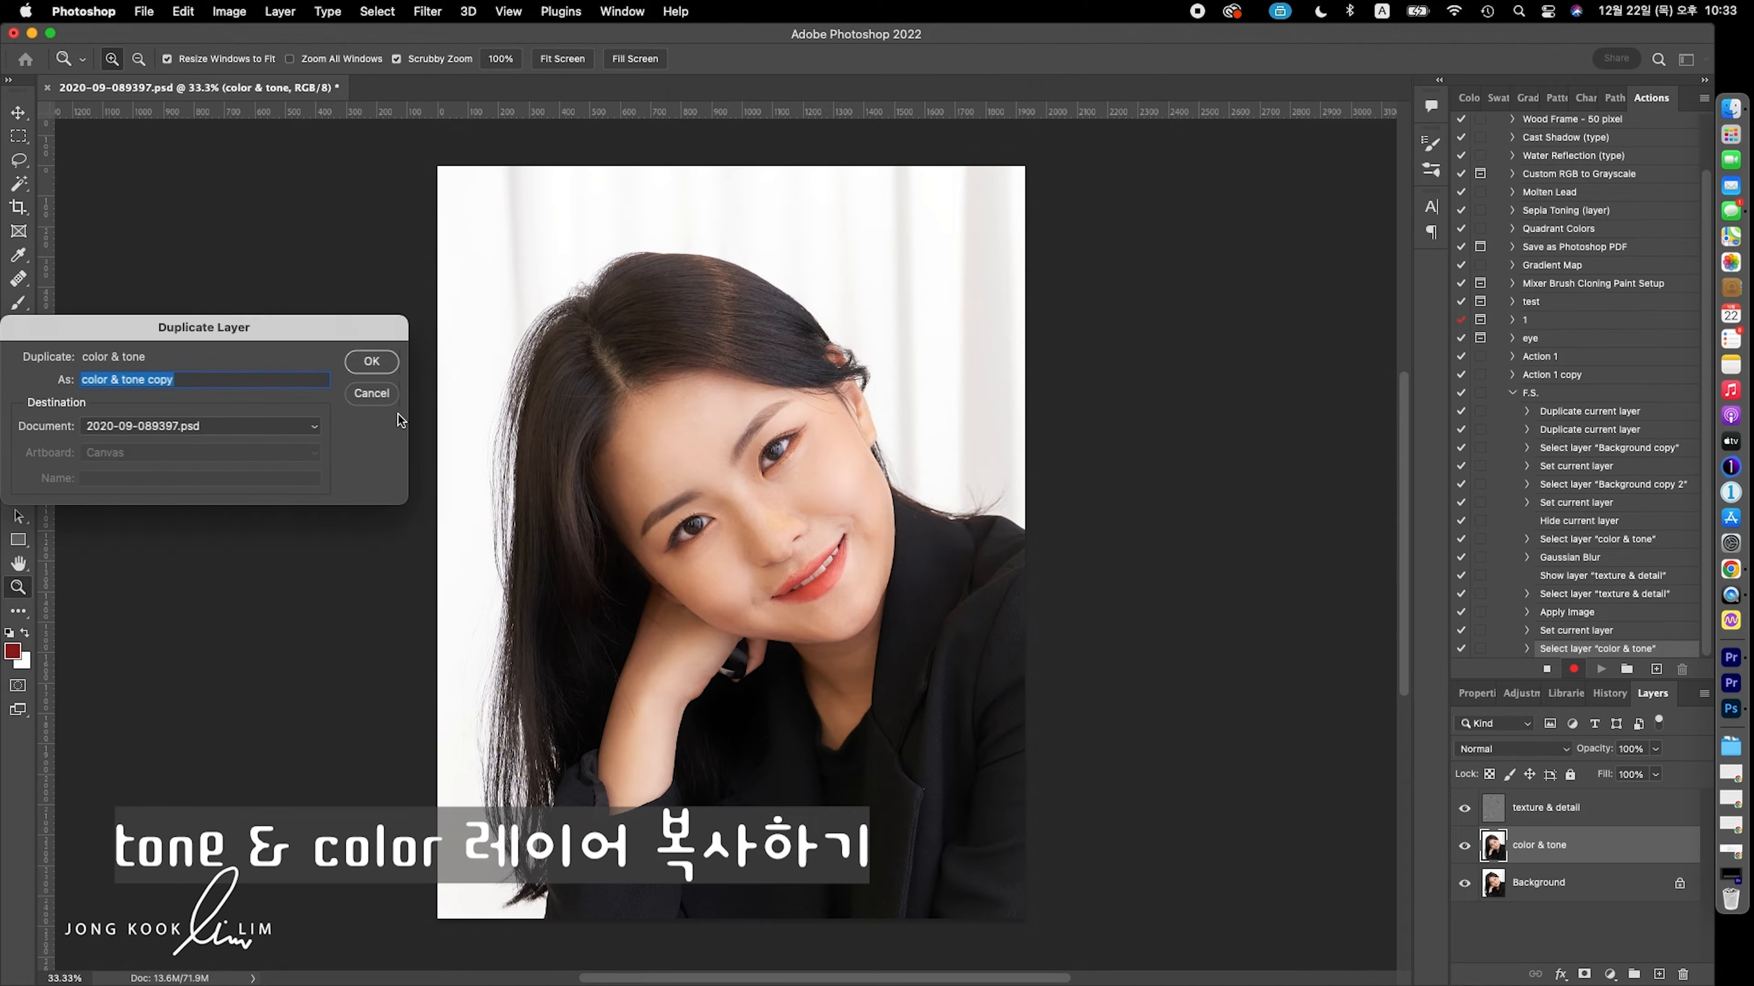
pyautogui.click(371, 361)
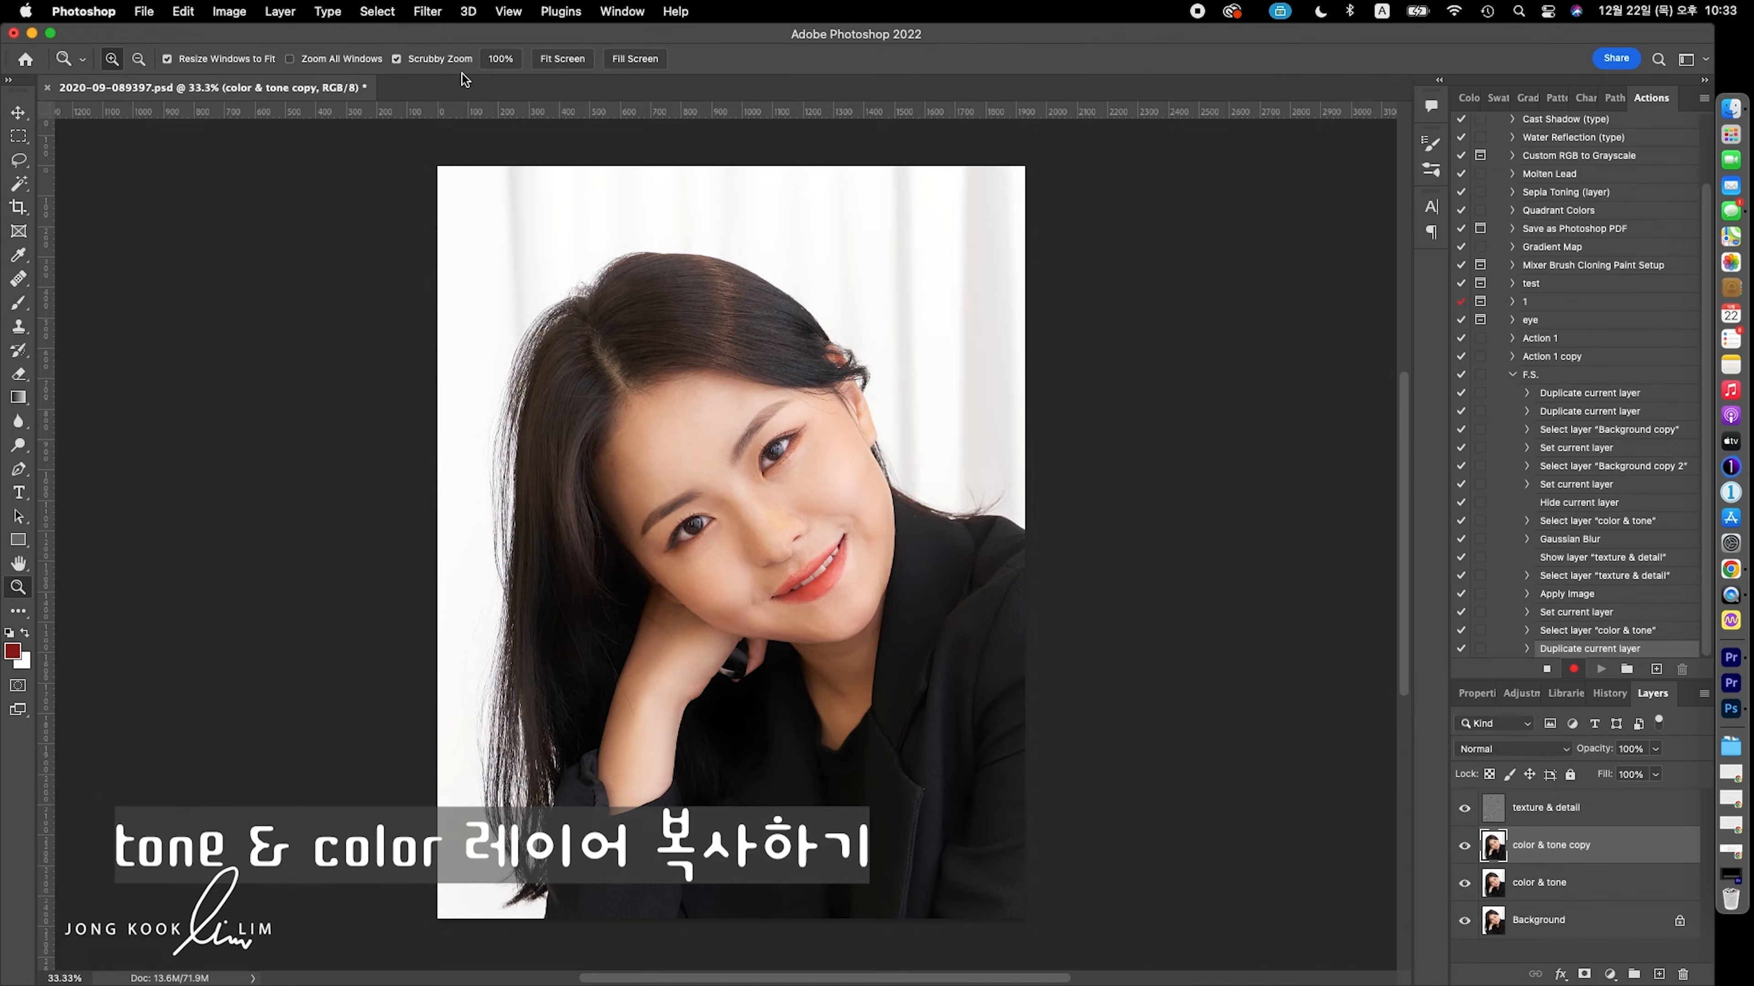
# Step: Apply a Gaussian Blur to the color & tone copy layer, tuning the radius until the skin looks soft, and add a black mask to it
pyautogui.click(440, 12)
pyautogui.moveTo(625, 319)
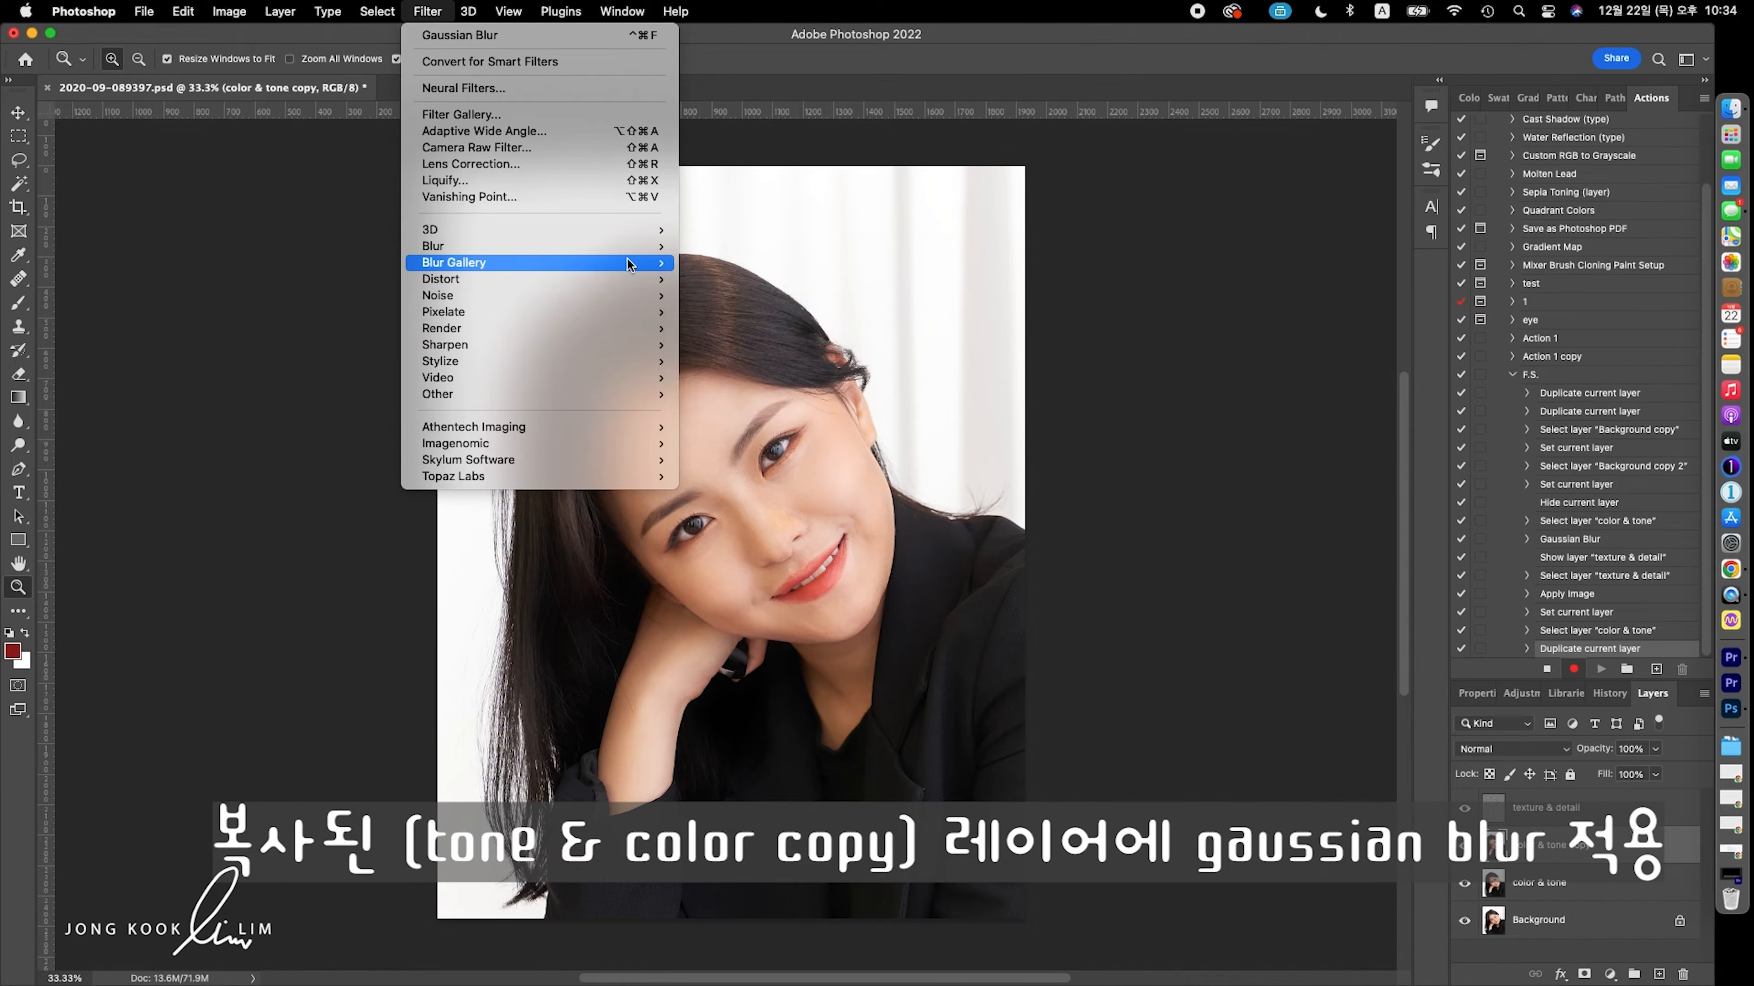
pyautogui.moveTo(632, 244)
pyautogui.click(755, 315)
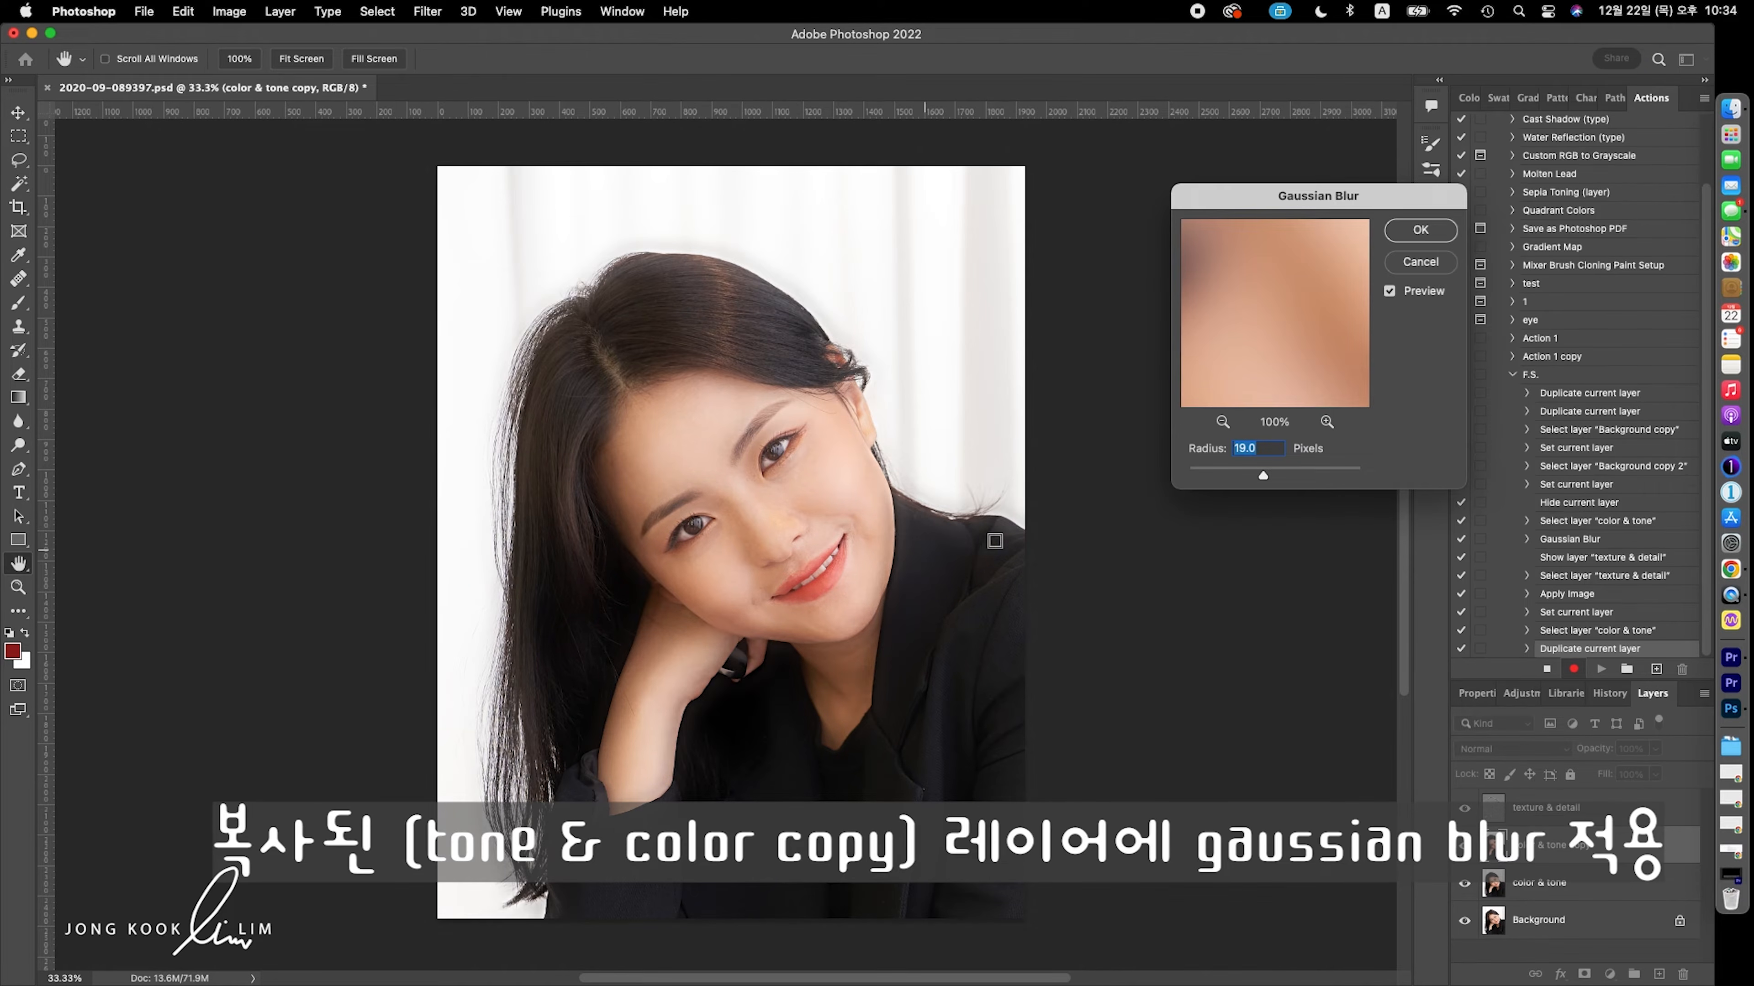
pyautogui.moveTo(1263, 478); pyautogui.dragTo(1268, 477)
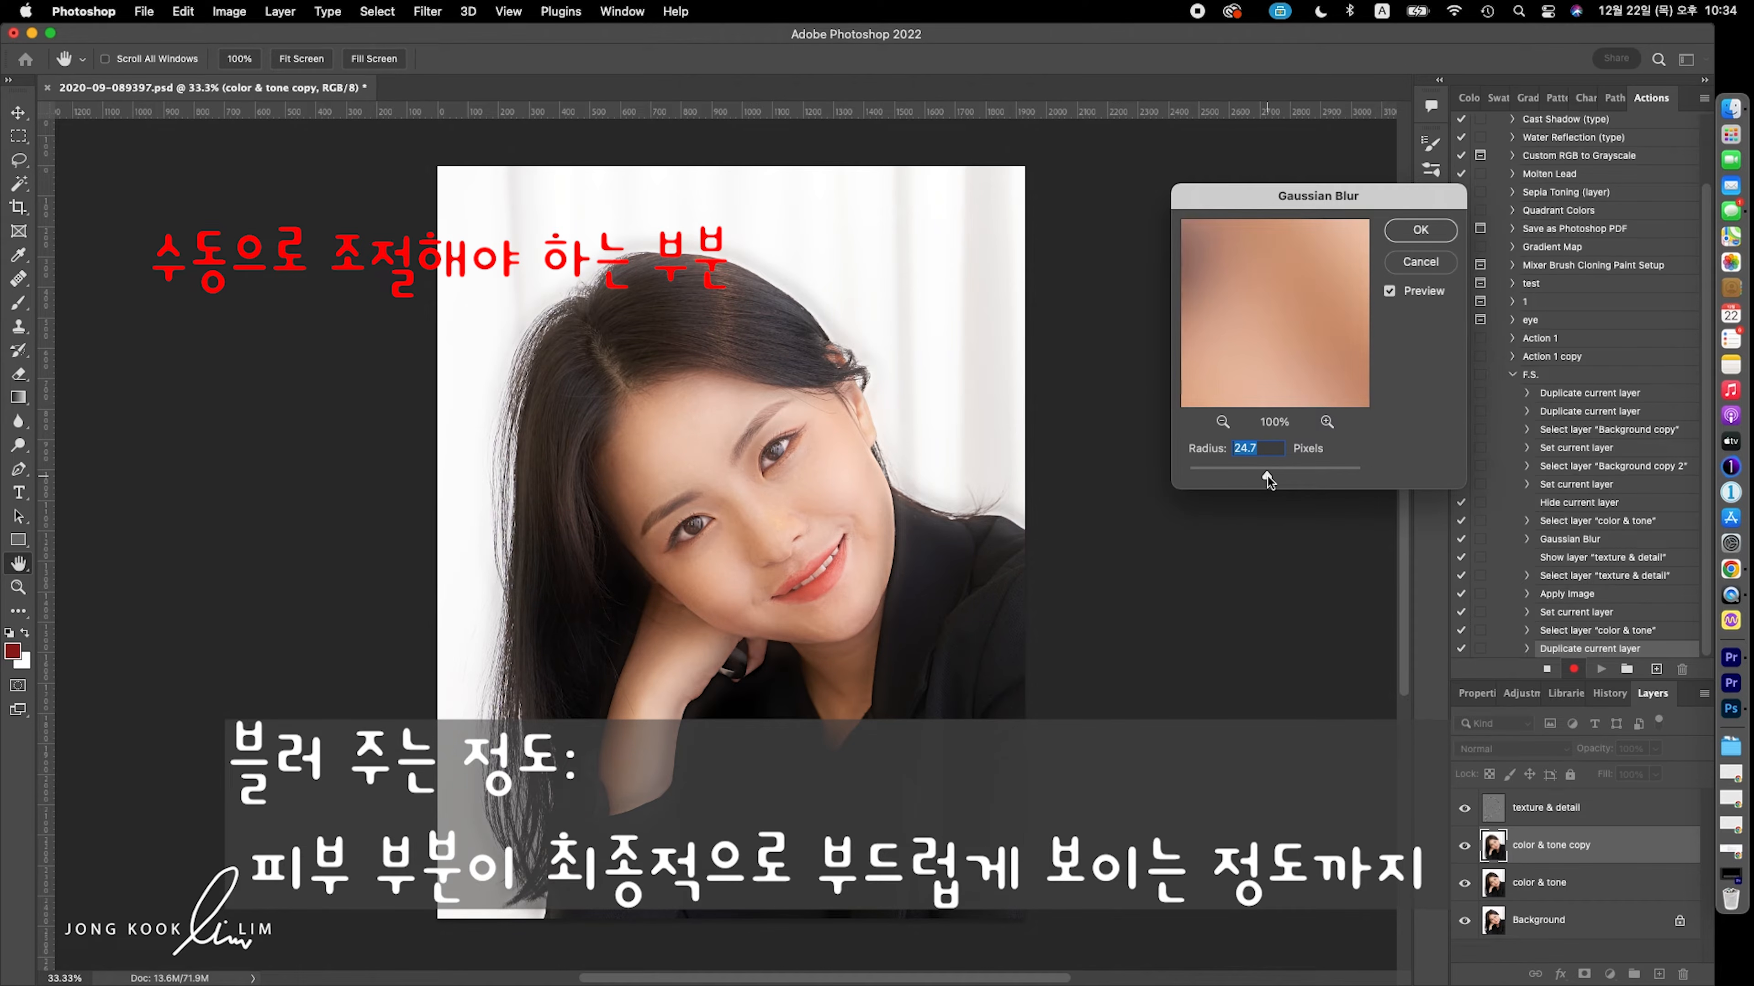
pyautogui.moveTo(1249, 479); pyautogui.dragTo(1265, 479)
pyautogui.click(1421, 230)
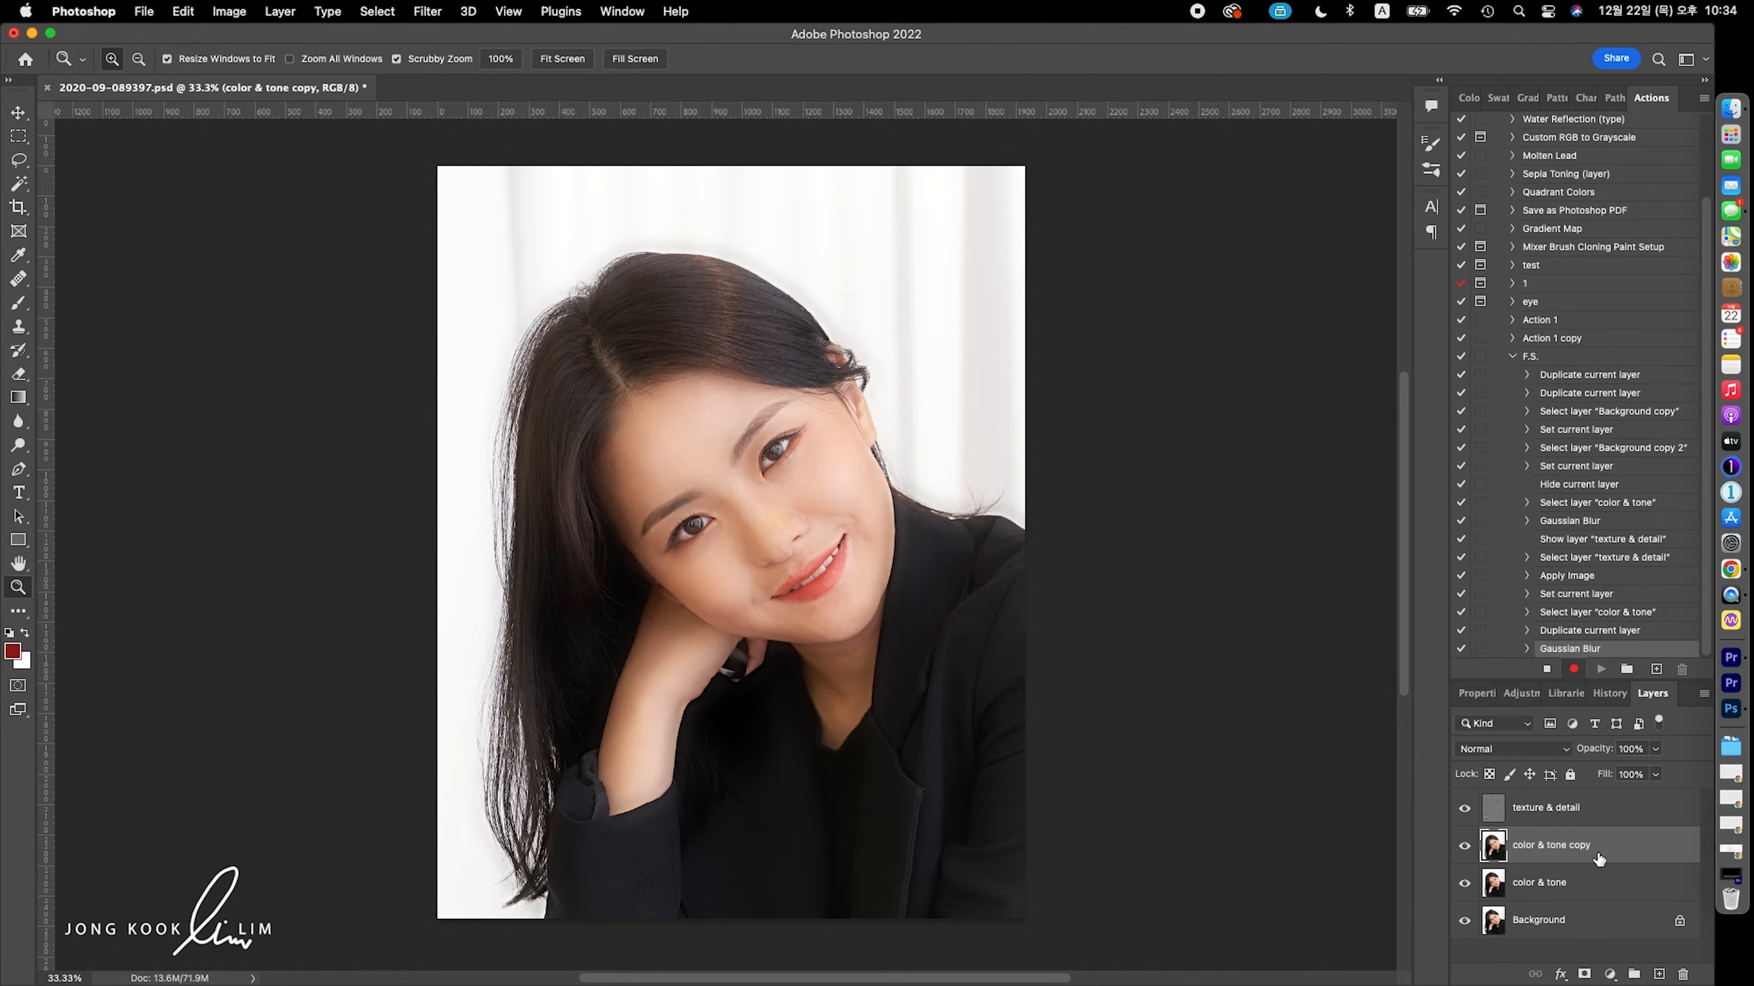
pyautogui.press('alt')
pyautogui.keyDown('alt'); pyautogui.click(1586, 974); pyautogui.keyUp('alt')
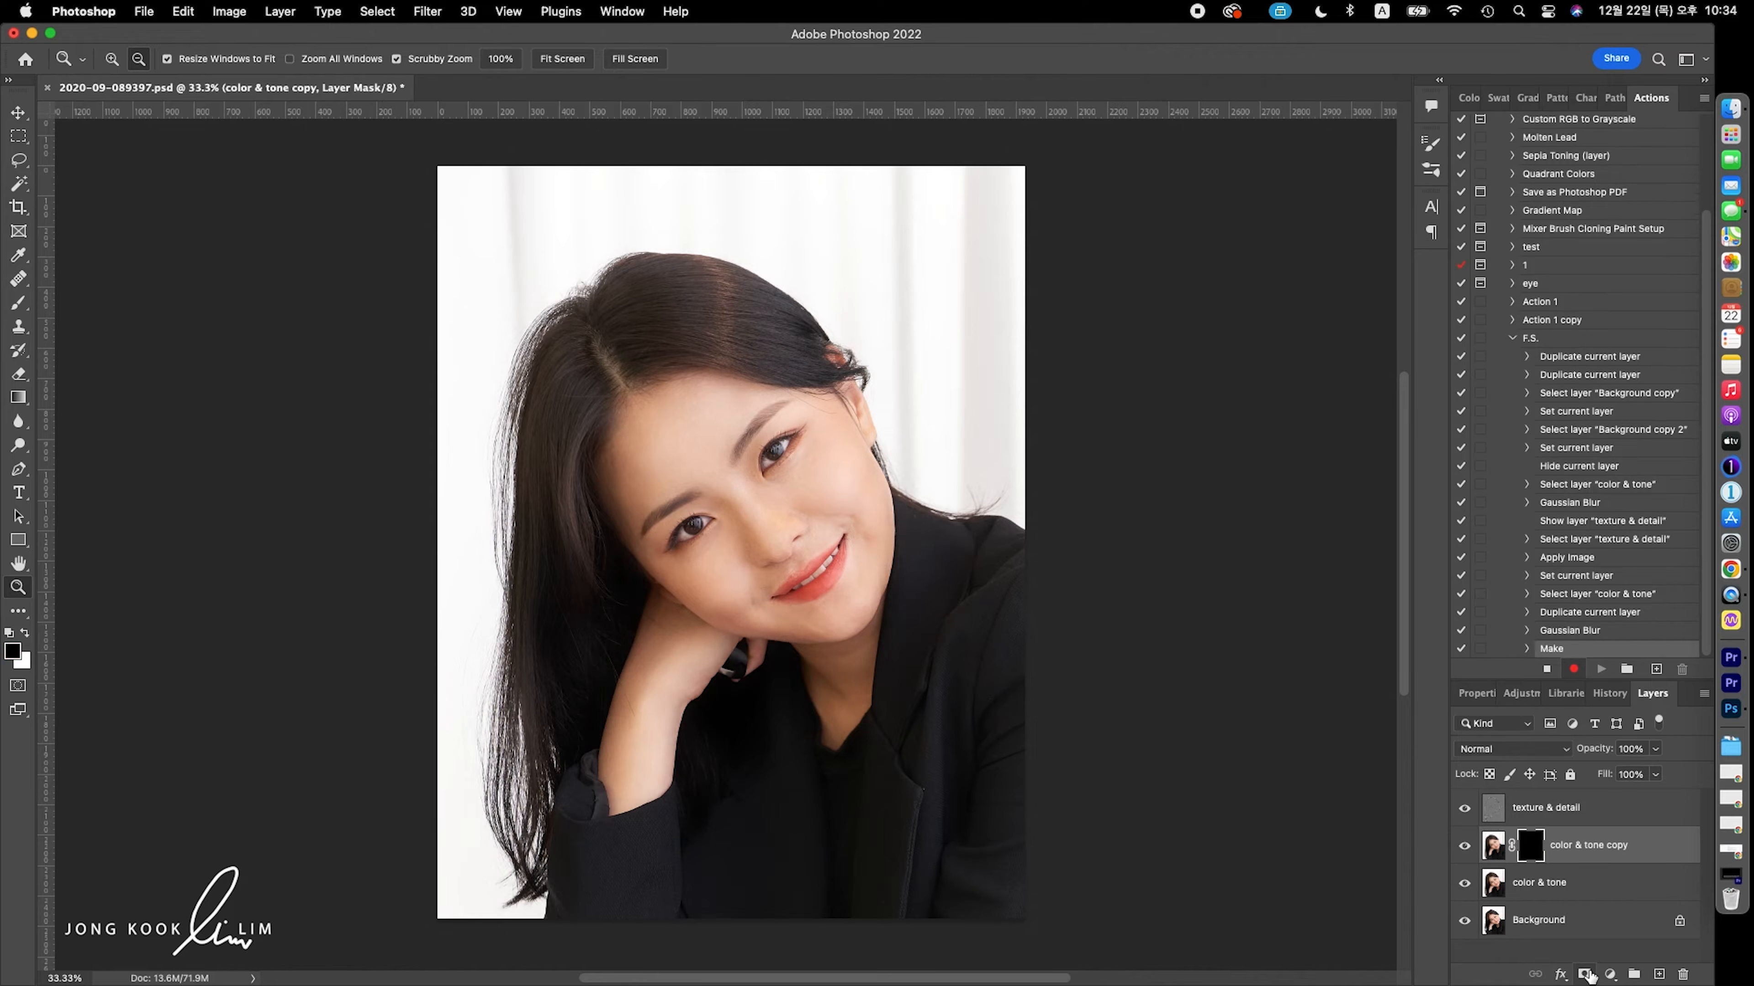
# Step: Group the texture & detail, color & tone copy and color & tone layers into a group named F.S
pyautogui.click(1531, 821)
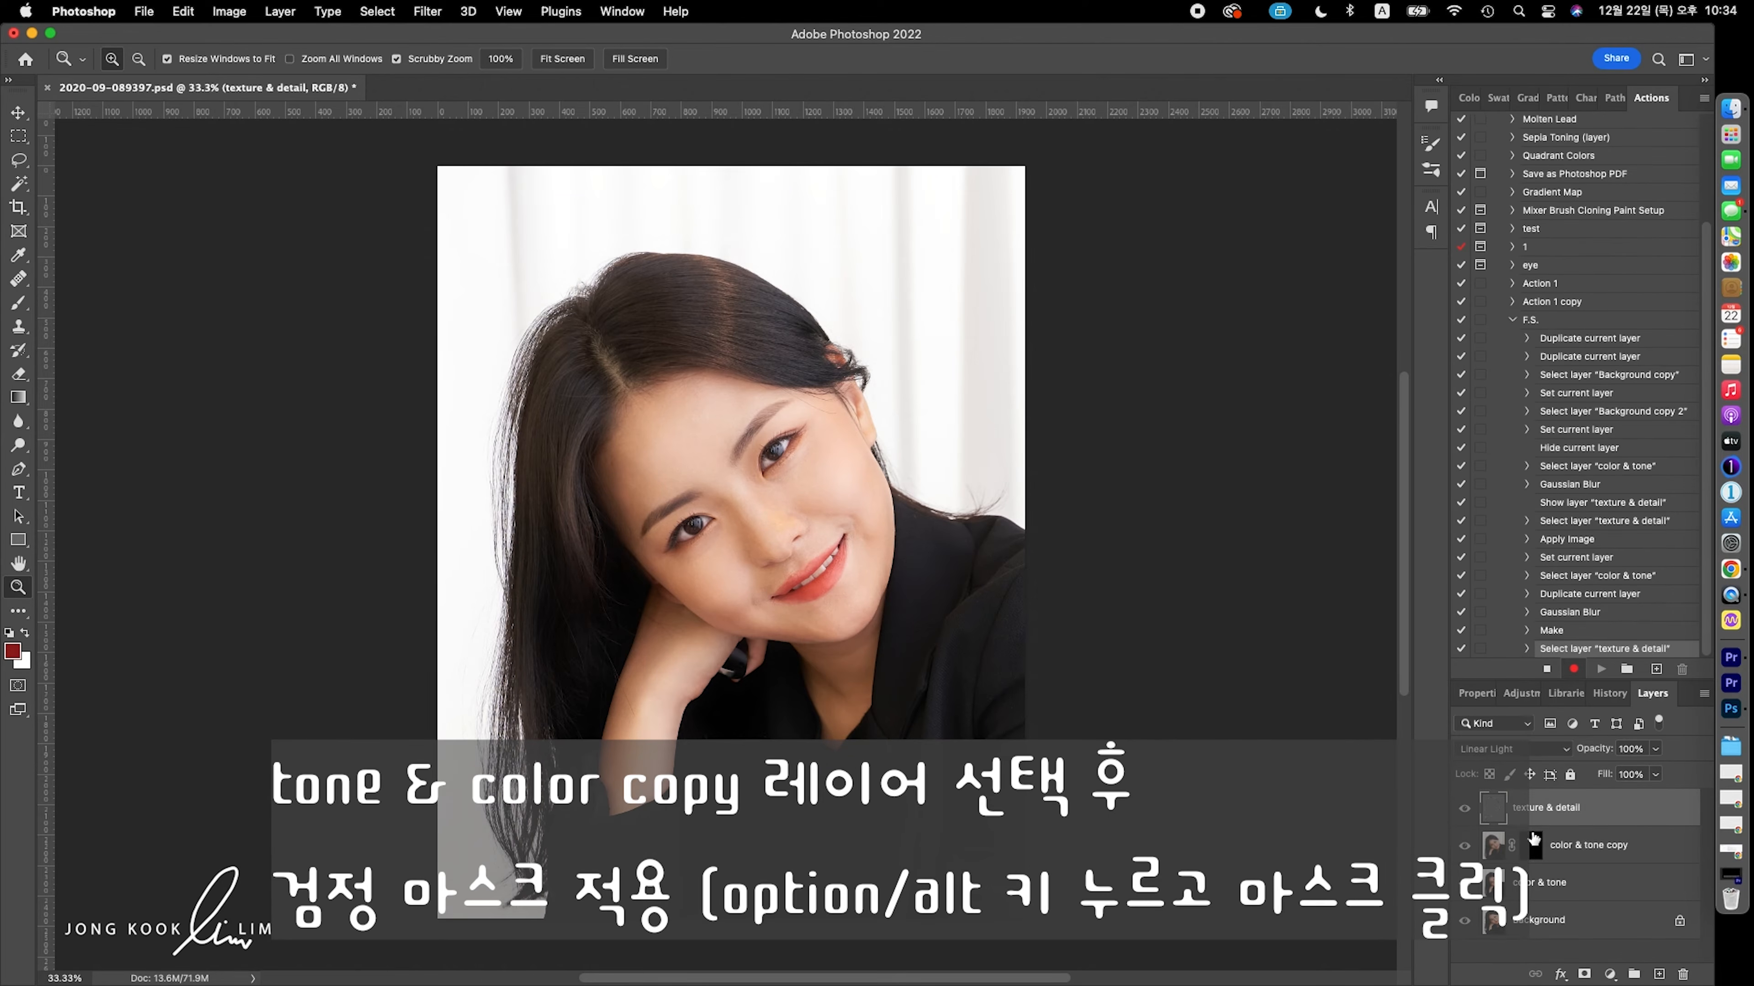
pyautogui.click(1534, 887)
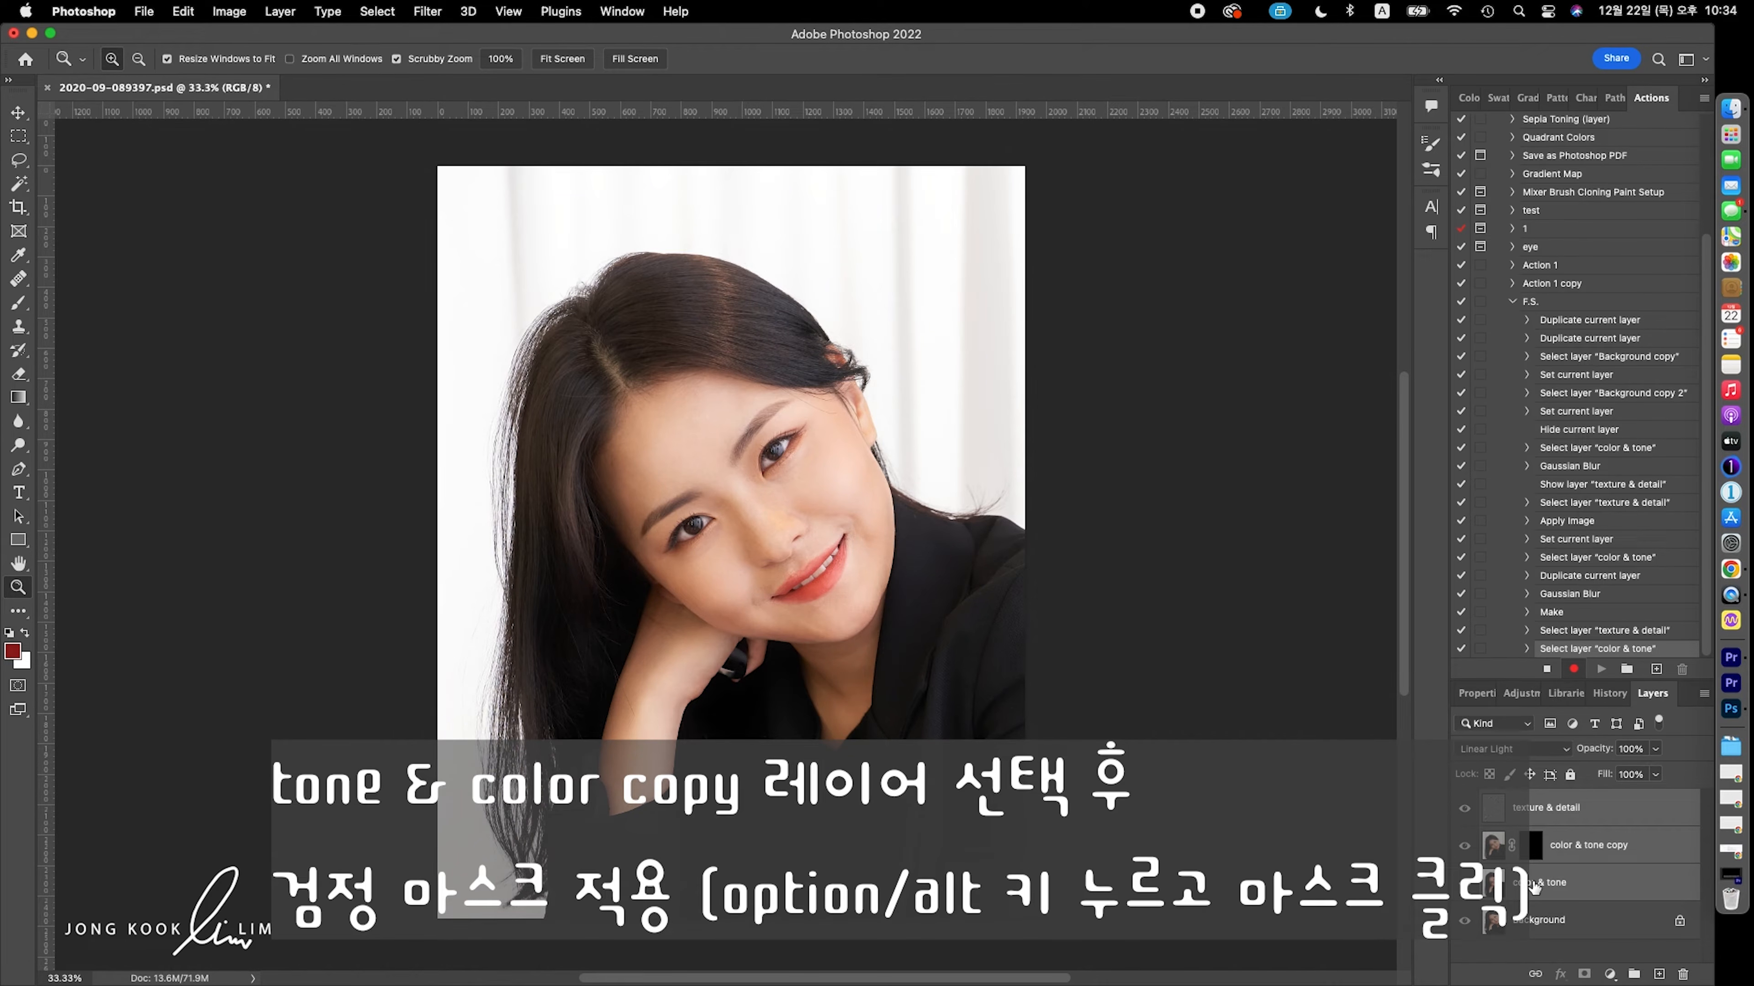
pyautogui.rightClick(1532, 885)
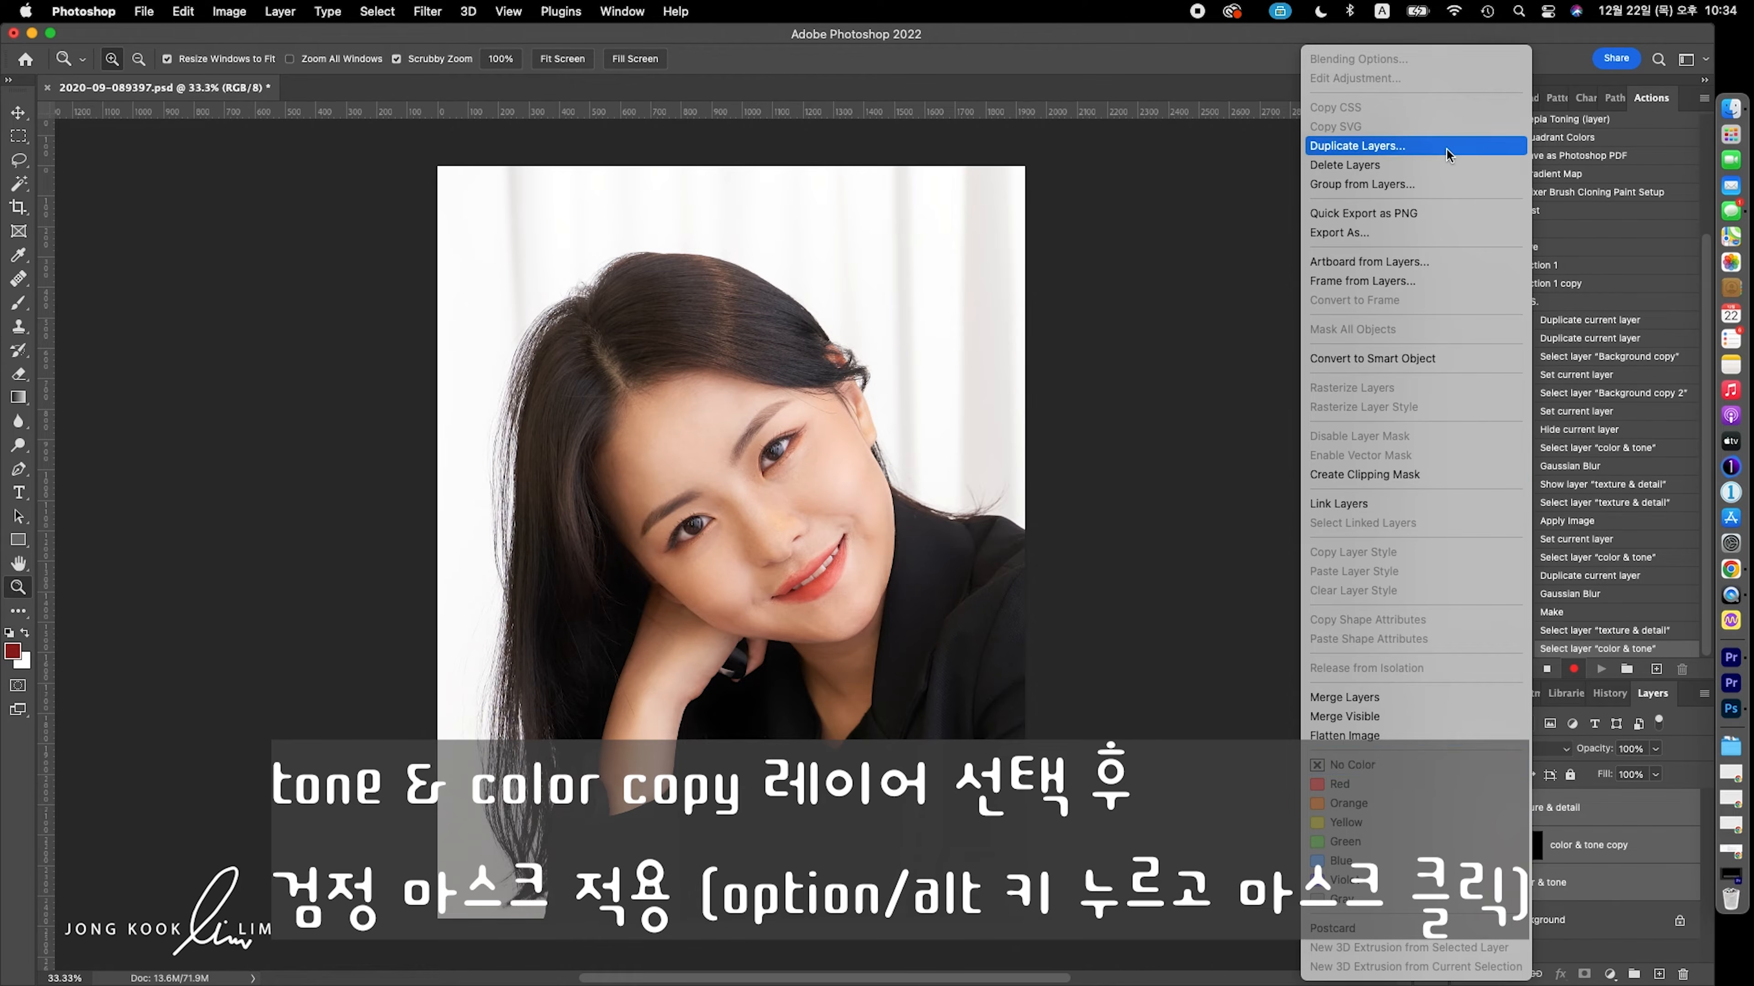
pyautogui.click(1446, 185)
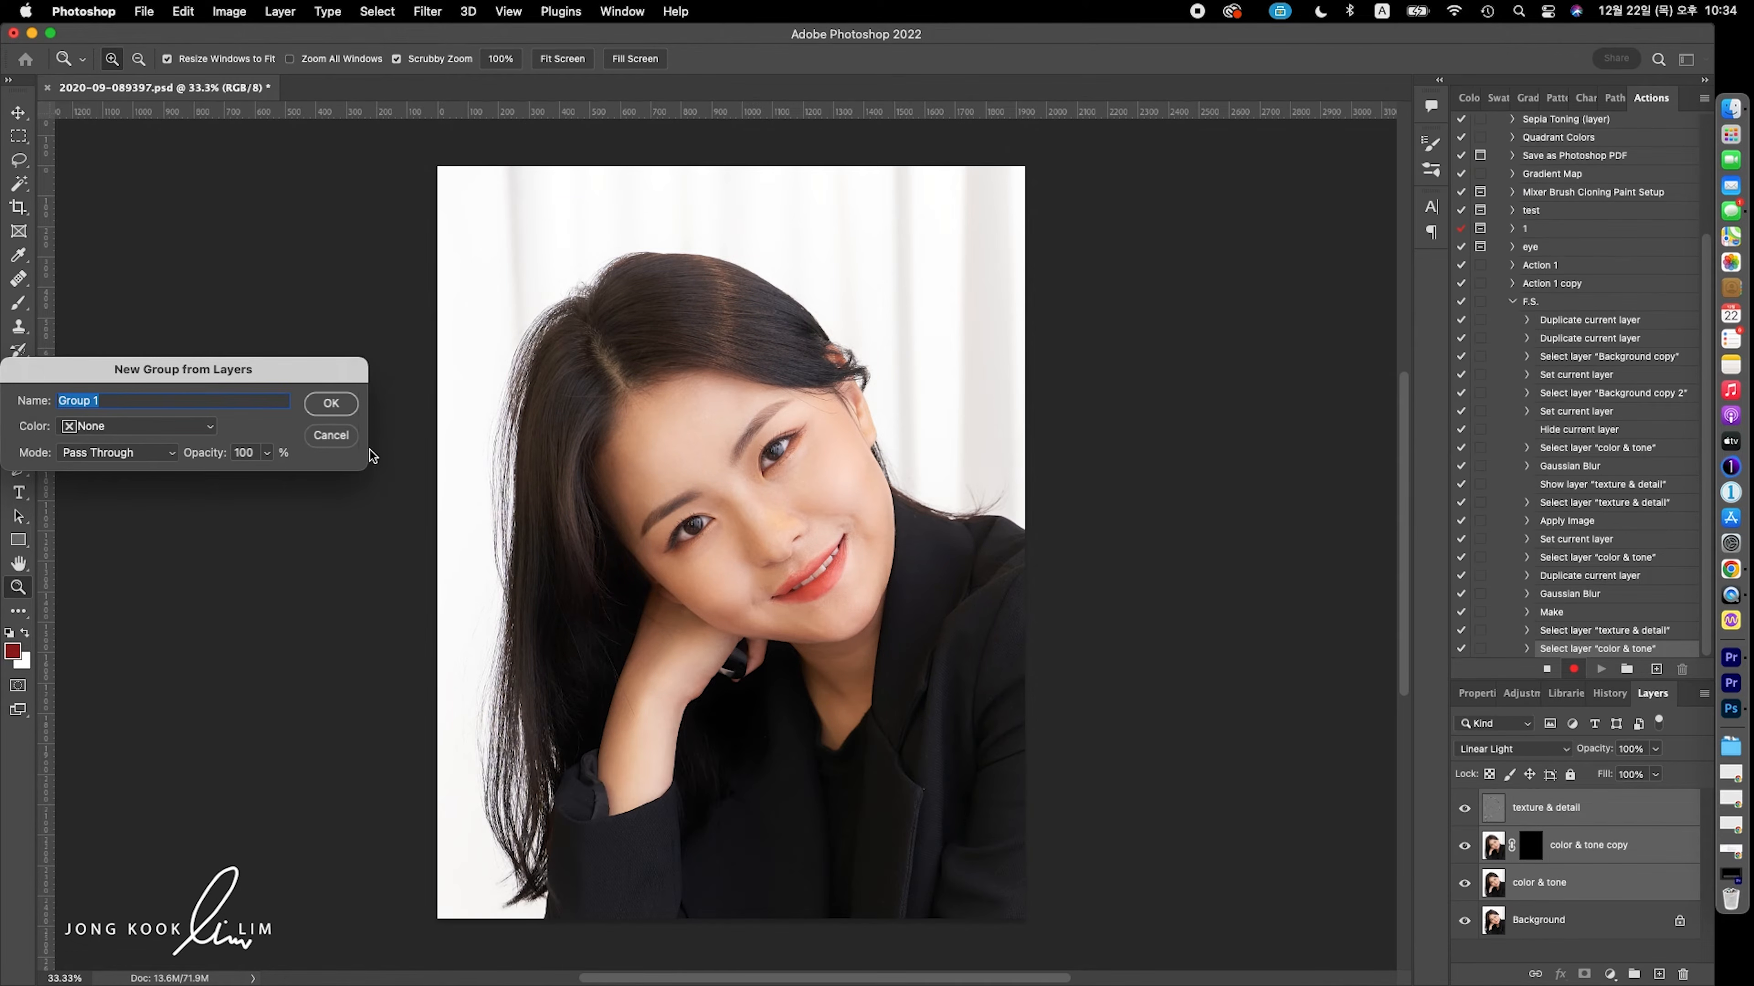
pyautogui.write('F.S')
pyautogui.click(338, 406)
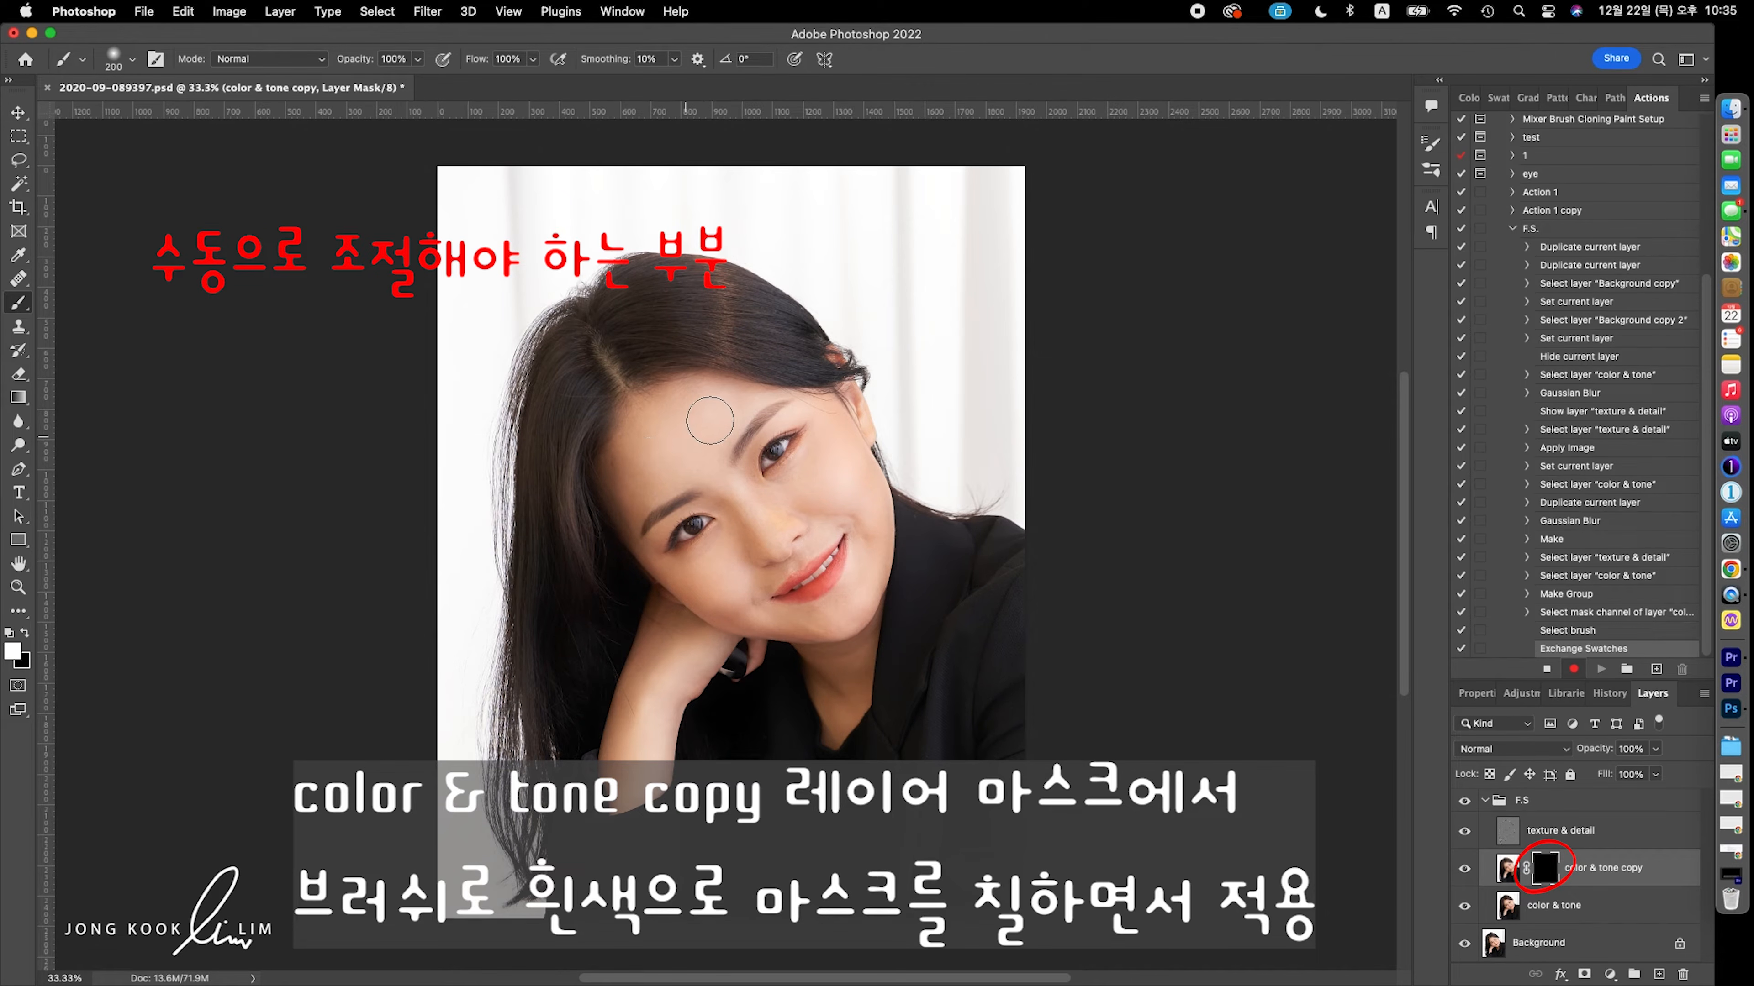
# Step: Paint white over the facial skin on the color & tone copy mask, and toggle the collapsed F.S group's visibility to compare
pyautogui.moveTo(749, 523)
pyautogui.mouseDown()
pyautogui.moveTo(836, 478)
pyautogui.moveTo(845, 503)
pyautogui.moveTo(758, 610)
pyautogui.moveTo(724, 586)
pyautogui.moveTo(660, 705)
pyautogui.mouseUp()
pyautogui.click(1465, 802)
pyautogui.click(1485, 802)
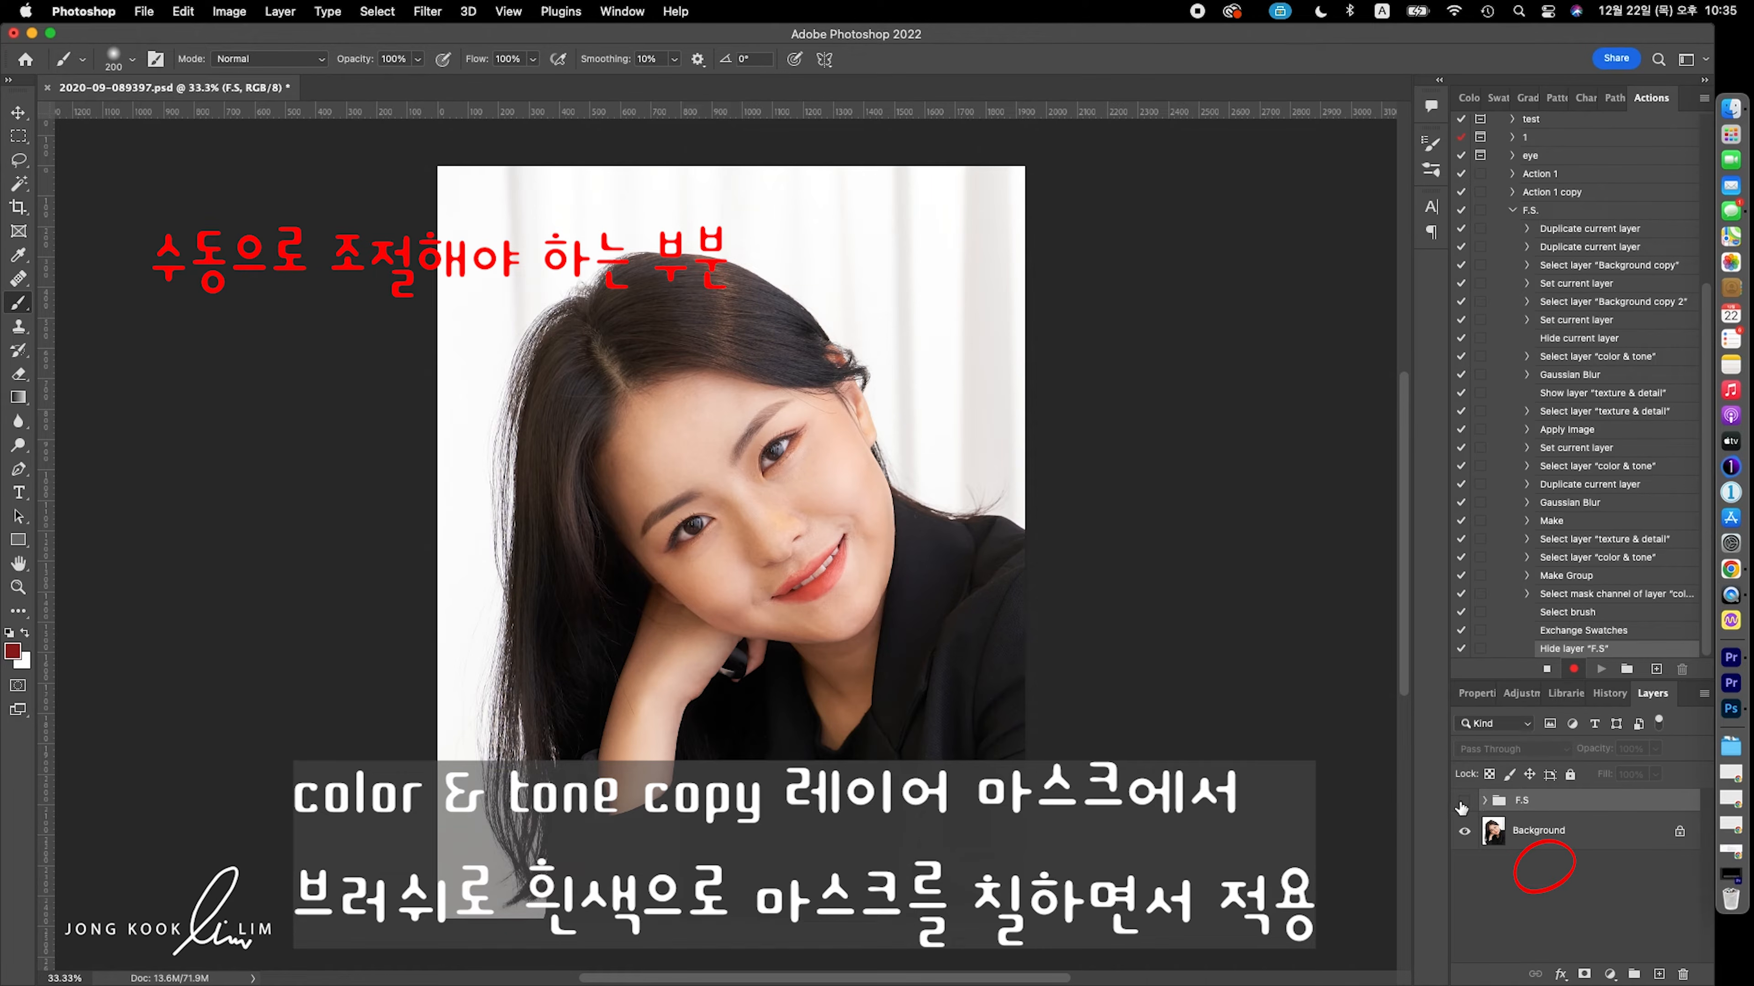
pyautogui.click(1464, 801)
pyautogui.click(1466, 802)
pyautogui.click(1466, 802)
pyautogui.click(1467, 802)
pyautogui.click(1466, 801)
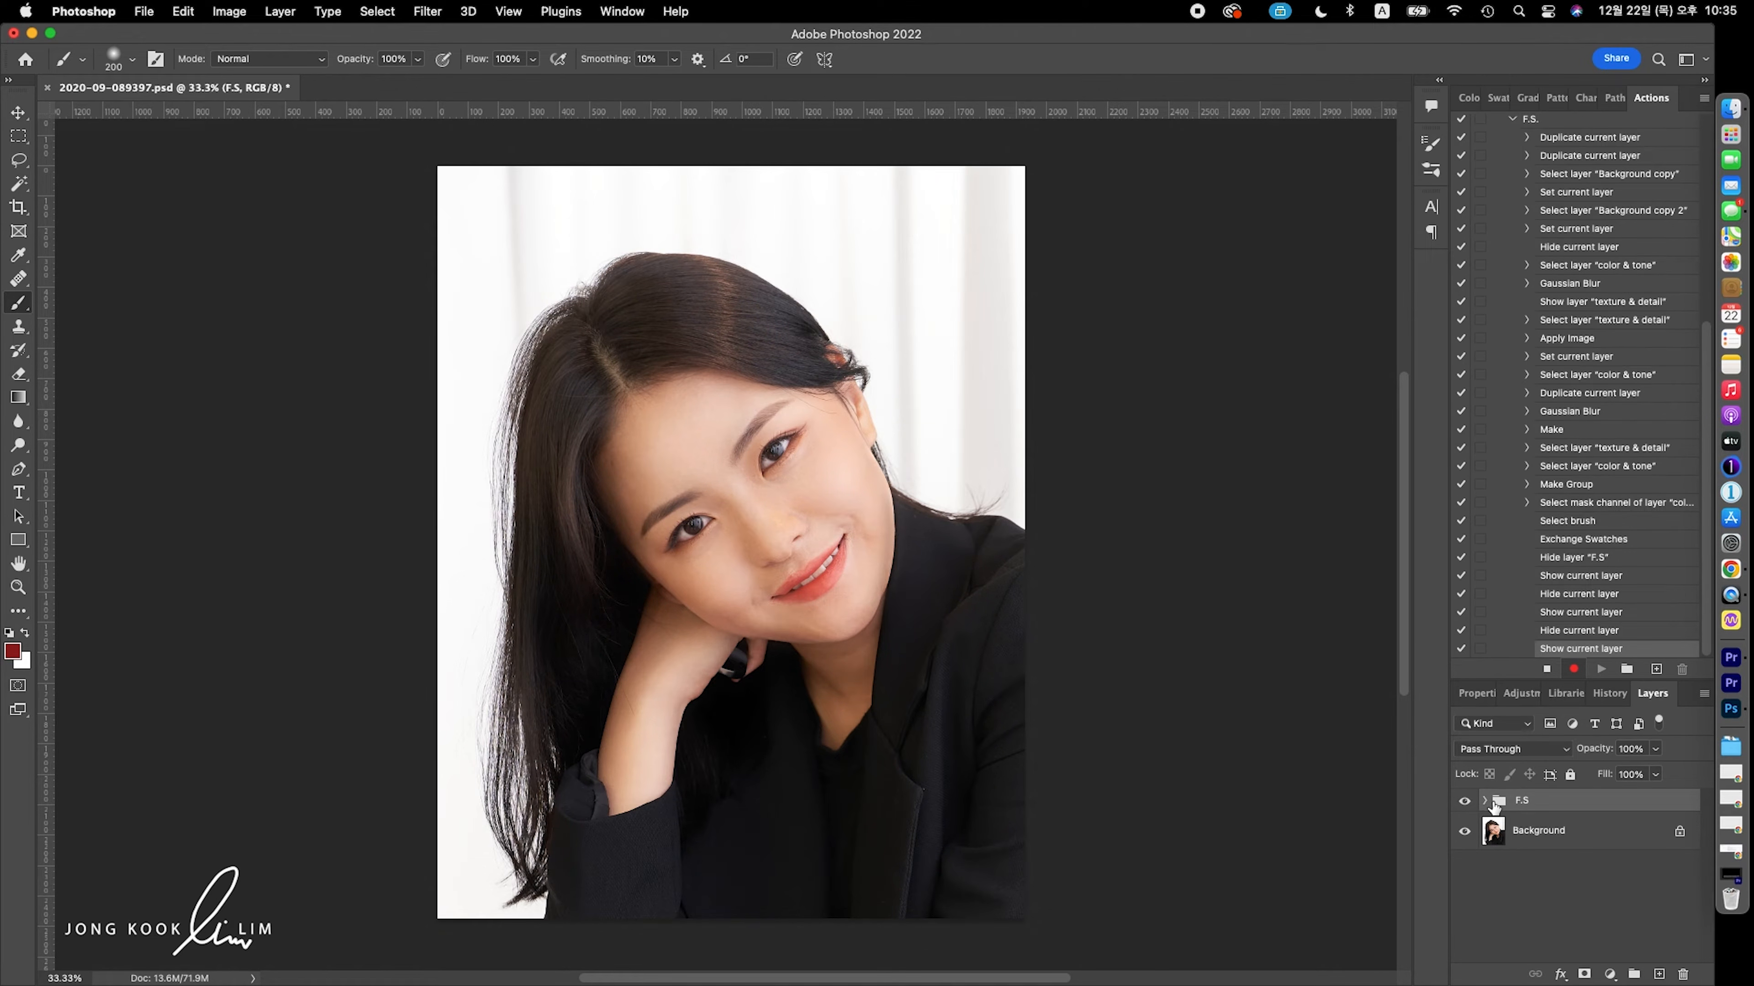
# Step: Heal the forehead skin on the texture & detail layer using the Healing Brush at size 20, sampling nearby clean skin
pyautogui.click(1485, 800)
pyautogui.click(1508, 832)
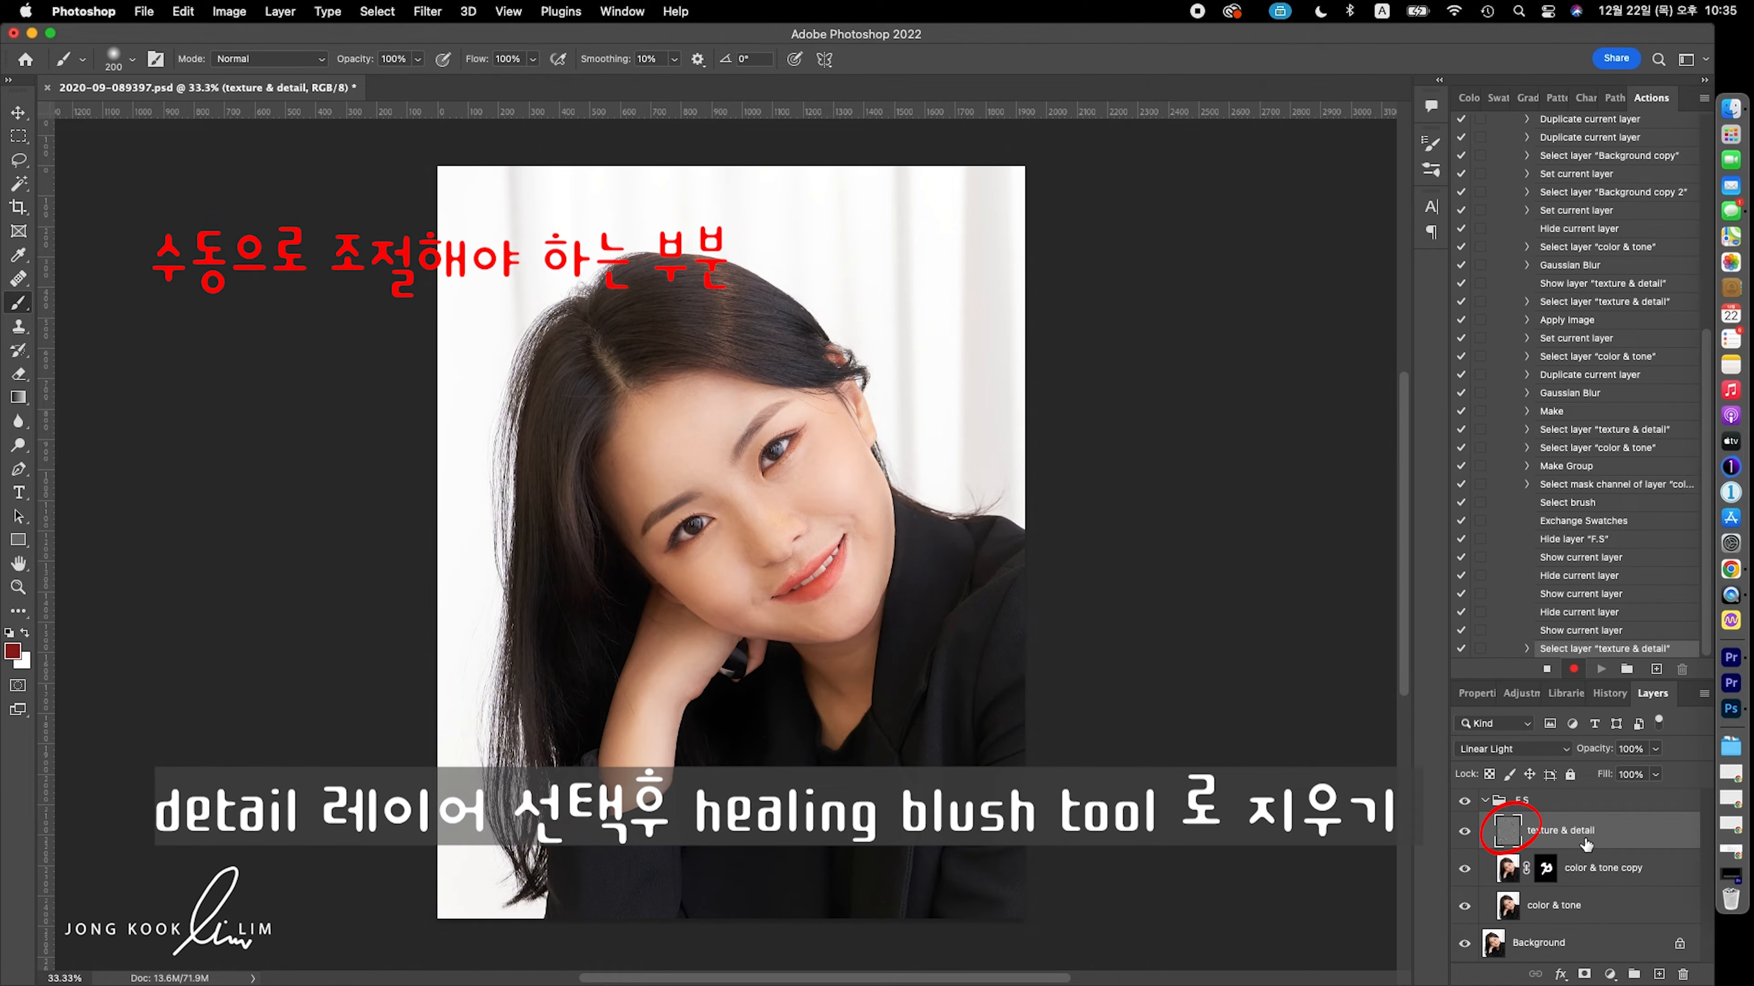
pyautogui.click(18, 587)
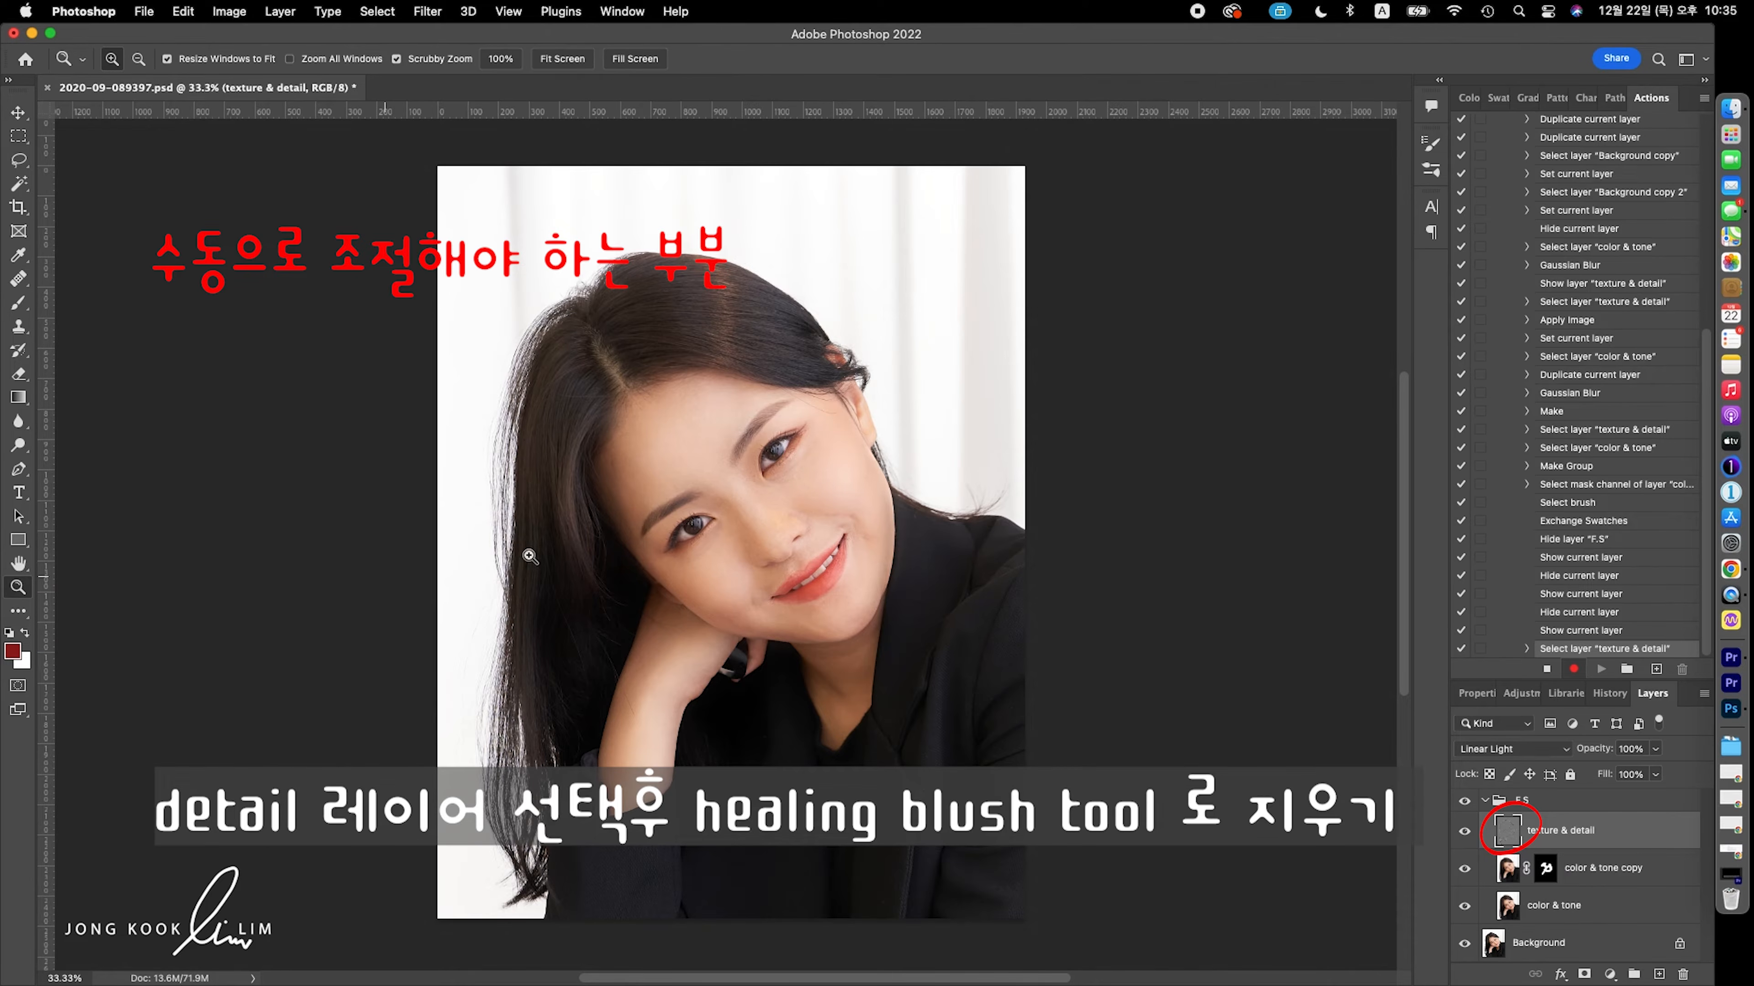
pyautogui.click(744, 523)
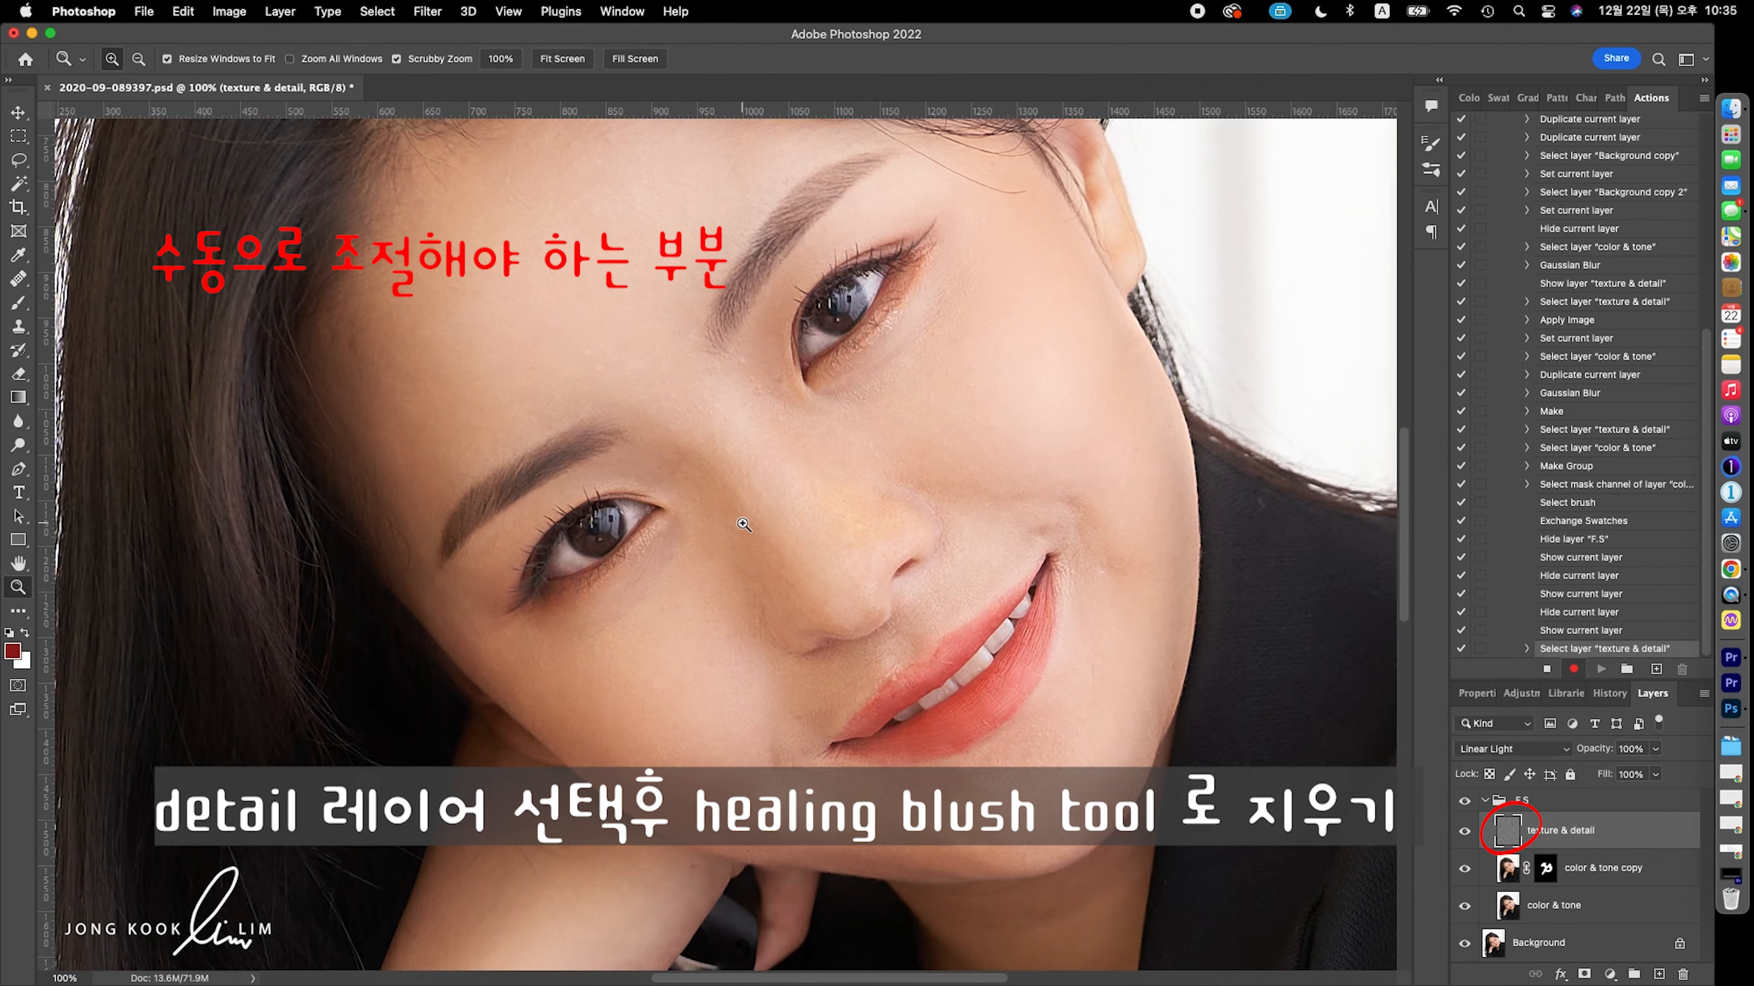
pyautogui.click(21, 283)
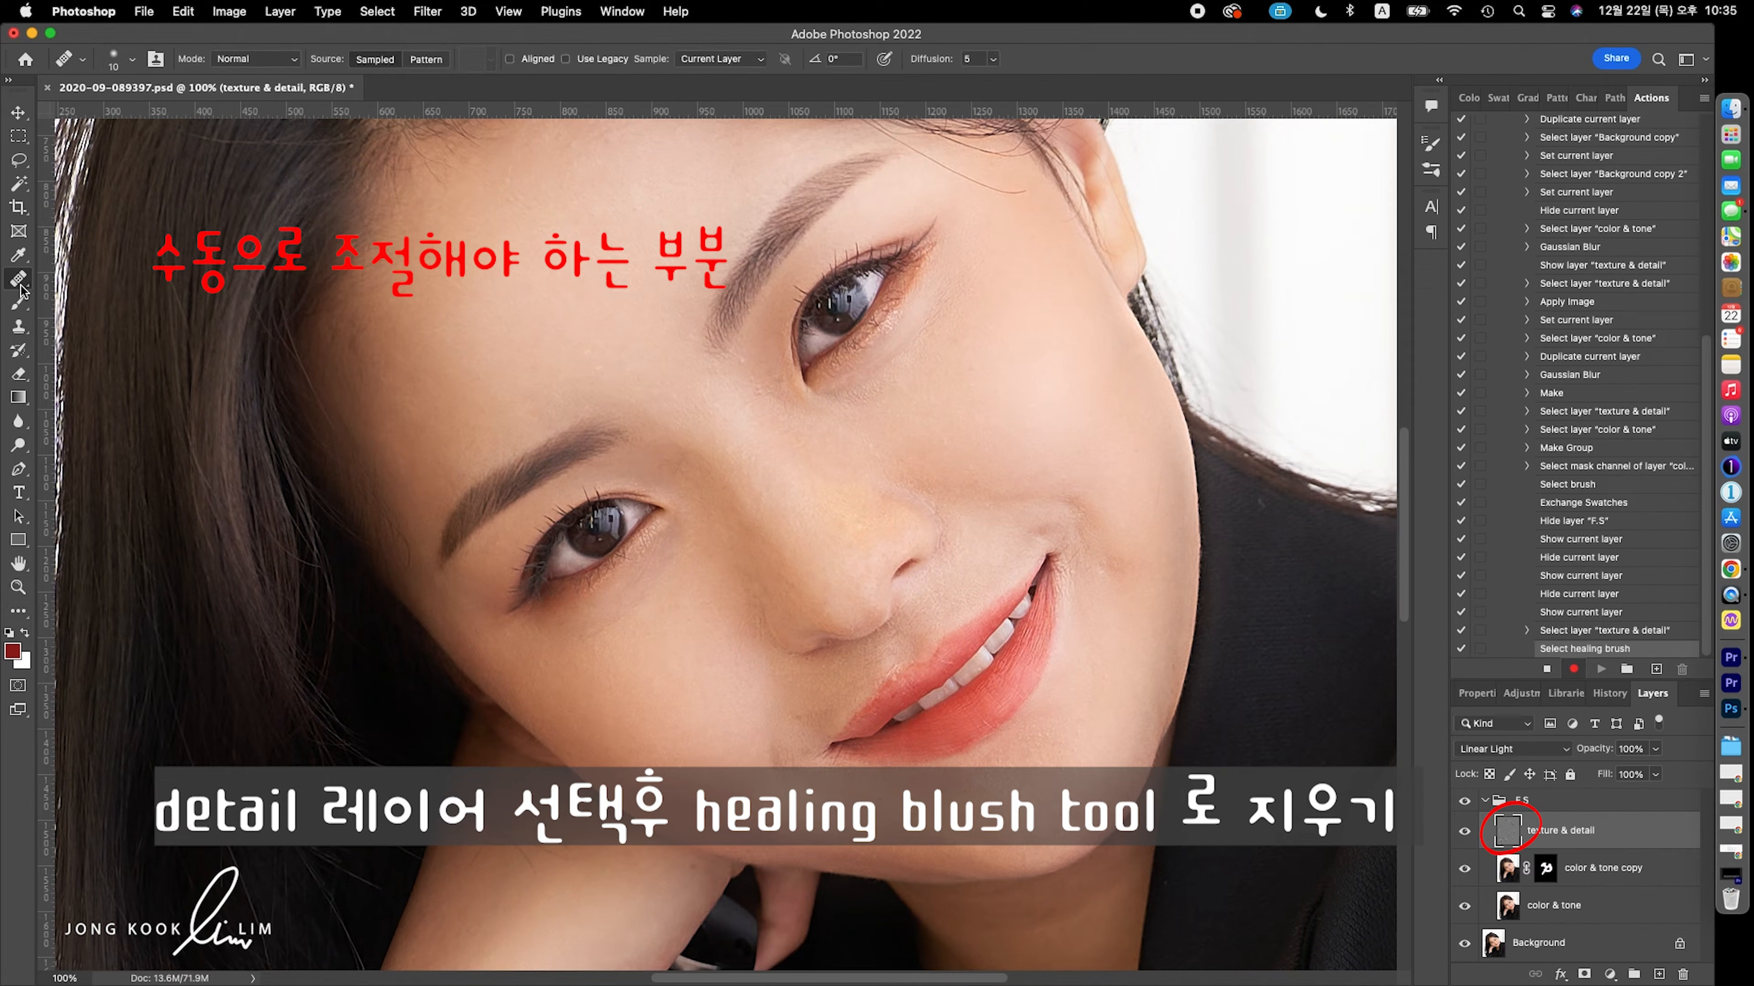
pyautogui.press(']')
pyautogui.keyDown('alt'); pyautogui.click(362, 334); pyautogui.keyUp('alt')
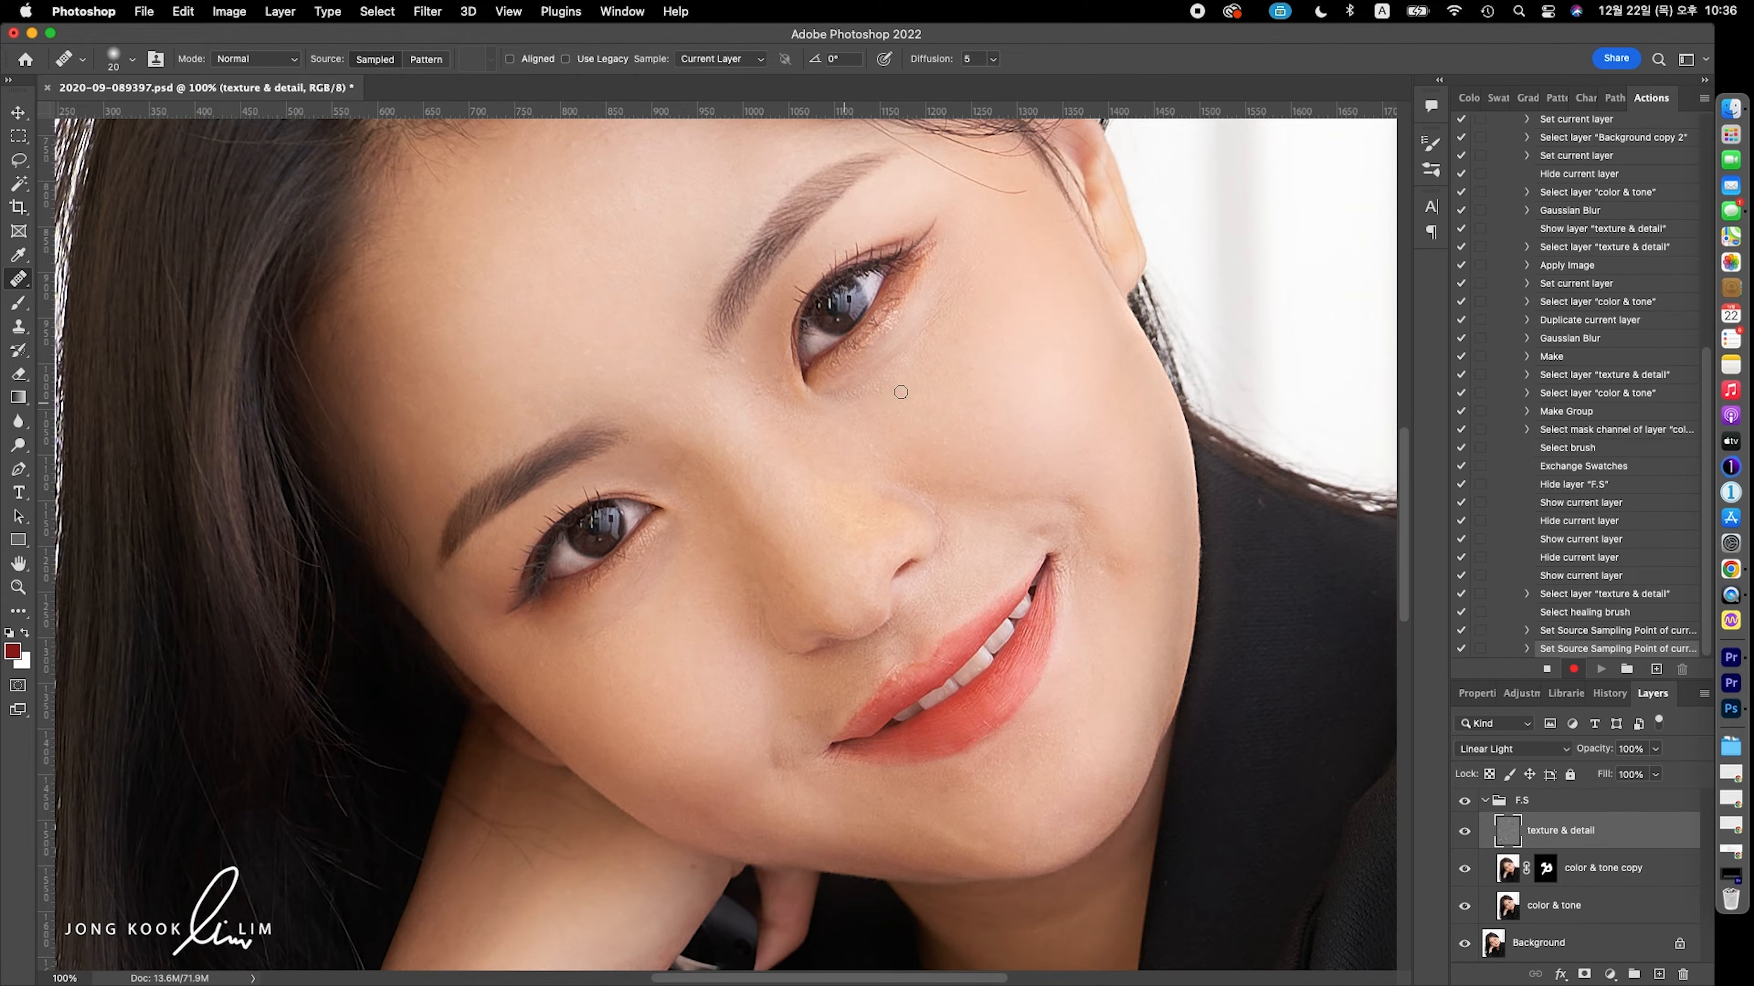
# Step: Retouch the skin beside the mouth, on the cheek and around the eye with the Healing Brush, resampling clean skin for each area
pyautogui.keyDown('alt'); pyautogui.click(1027, 520); pyautogui.keyUp('alt')
pyautogui.keyDown('alt'); pyautogui.click(1029, 518); pyautogui.keyUp('alt')
pyautogui.click(1045, 529)
pyautogui.keyDown('alt'); pyautogui.click(1089, 449); pyautogui.keyUp('alt')
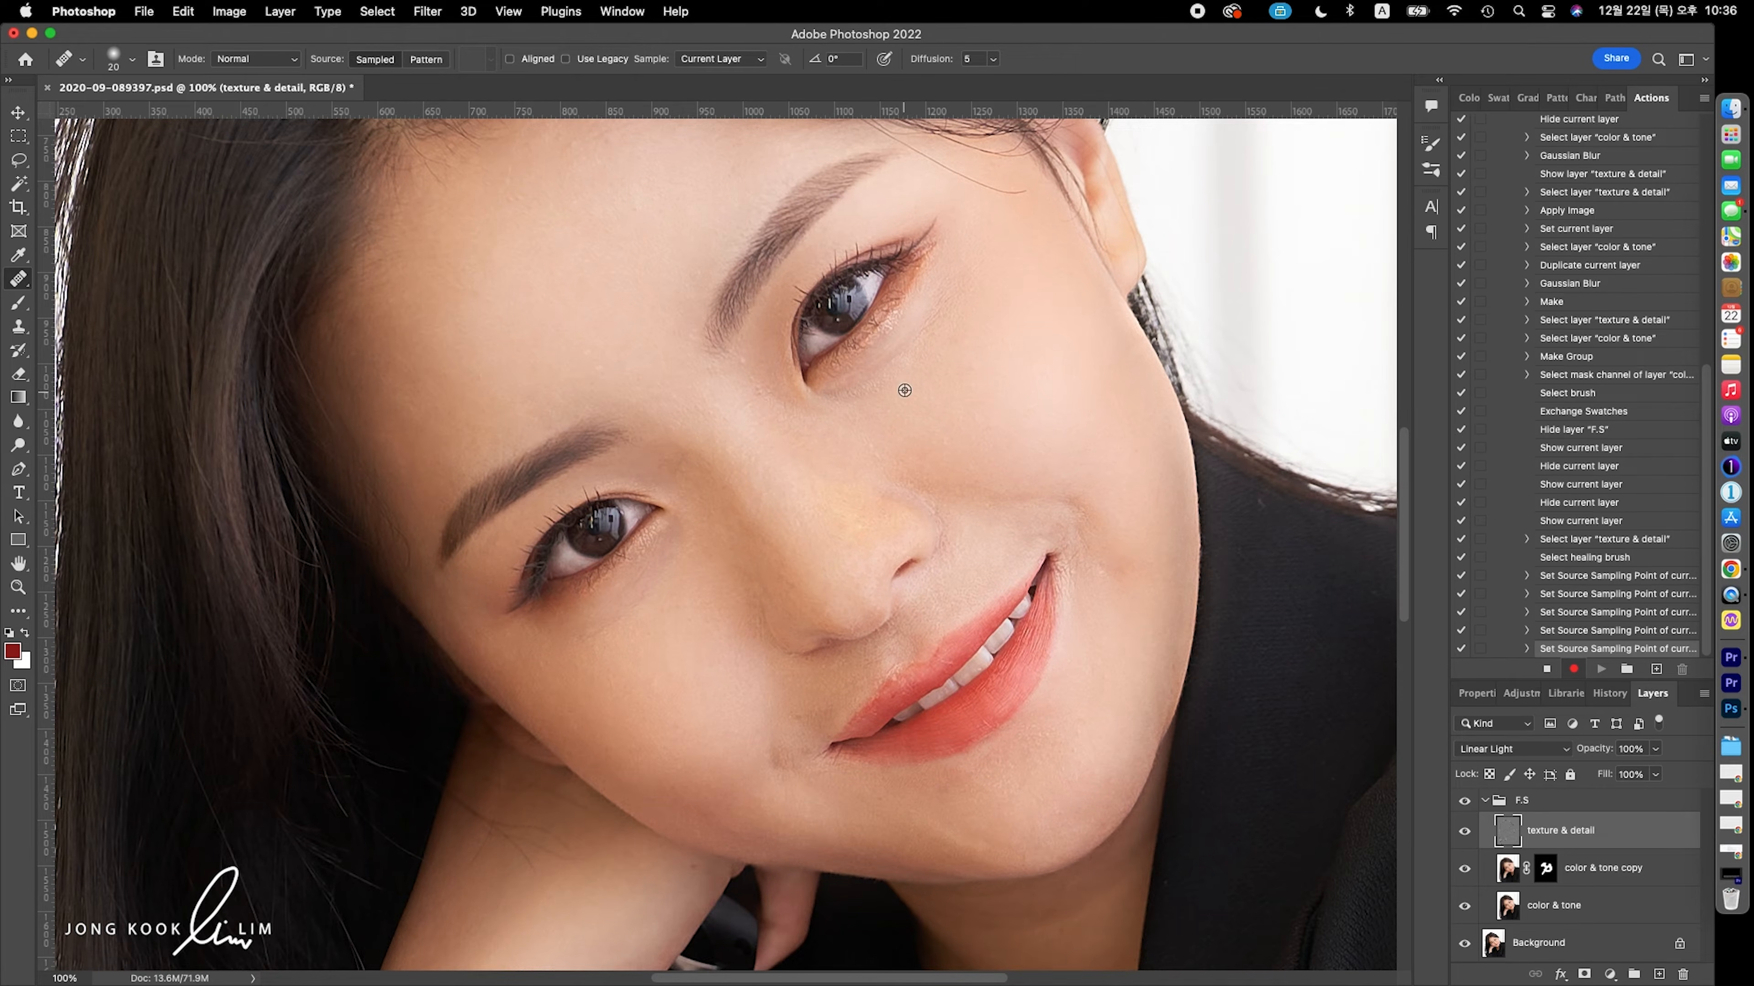
pyautogui.keyDown('alt'); pyautogui.click(986, 206); pyautogui.keyUp('alt')
pyautogui.moveTo(915, 154); pyautogui.dragTo(1038, 194)
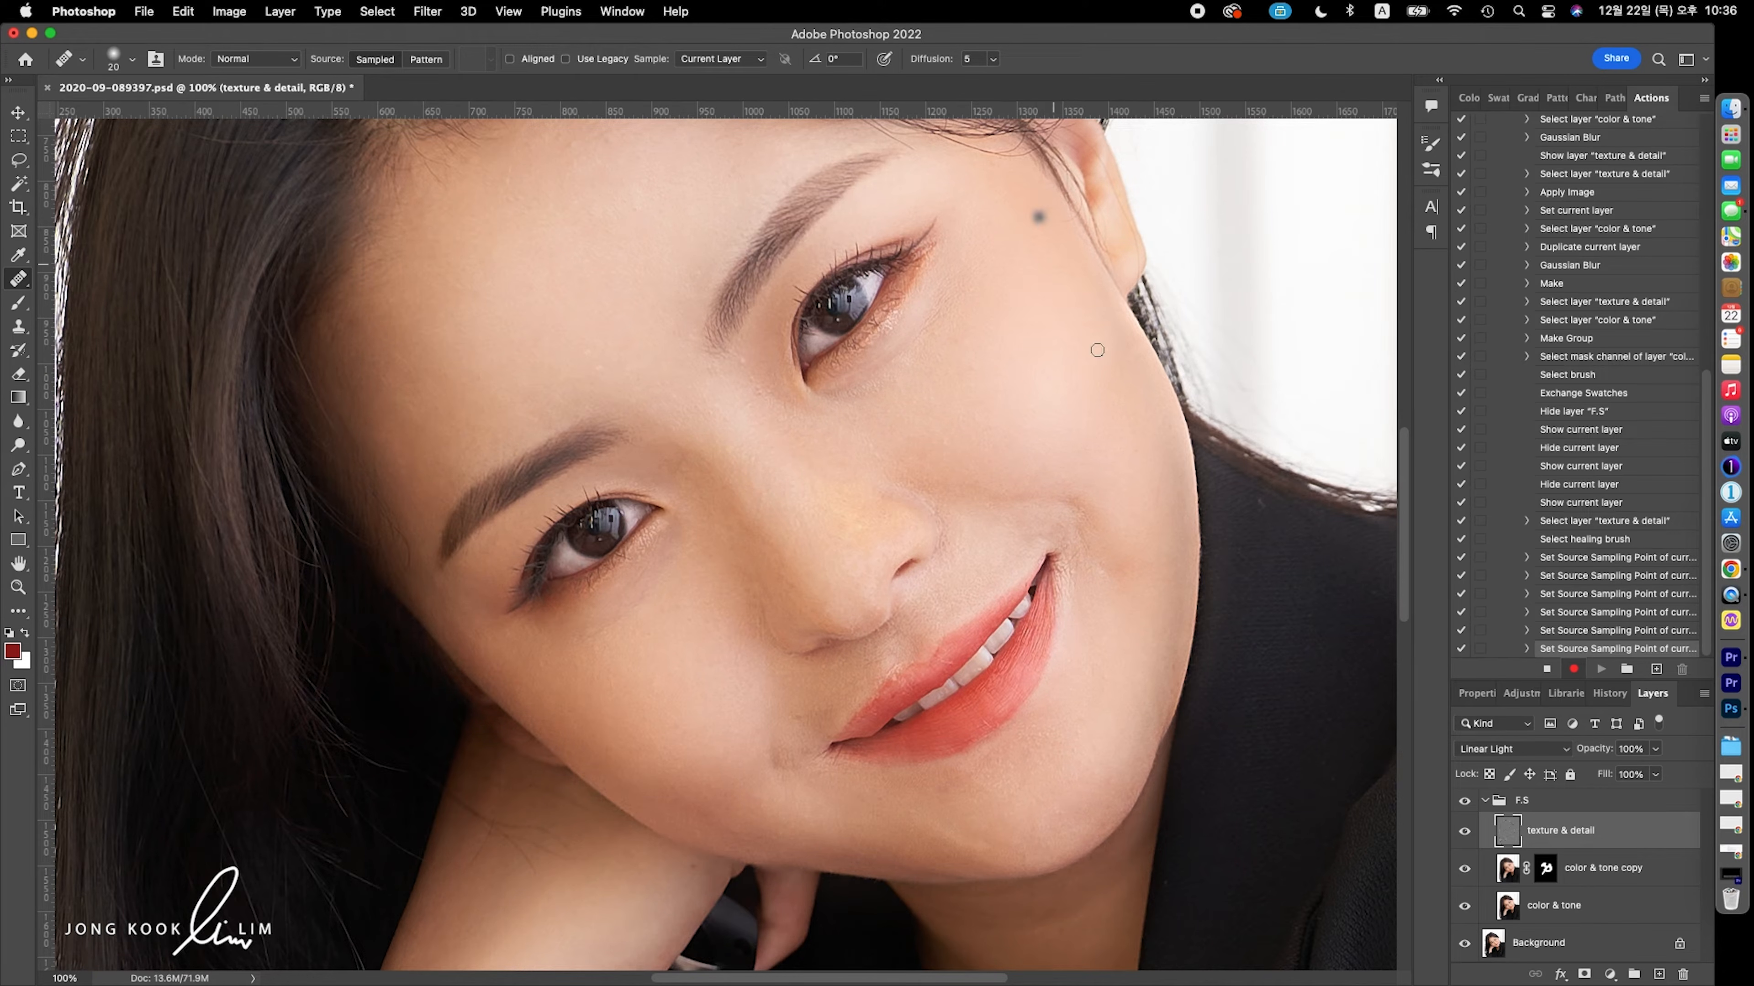
# Step: Stop recording the F.S. action, collapse the F.S group and toggle its visibility to compare the retouch with the original
pyautogui.click(1544, 668)
pyautogui.click(1486, 804)
pyautogui.click(1464, 801)
pyautogui.click(1465, 801)
pyautogui.click(1464, 801)
pyautogui.click(1464, 802)
# Step: Delete the F.S layer group and play the whole F.S. action on the Background layer
pyautogui.scroll(2, 1570, 317)
pyautogui.scroll(2, 1569, 318)
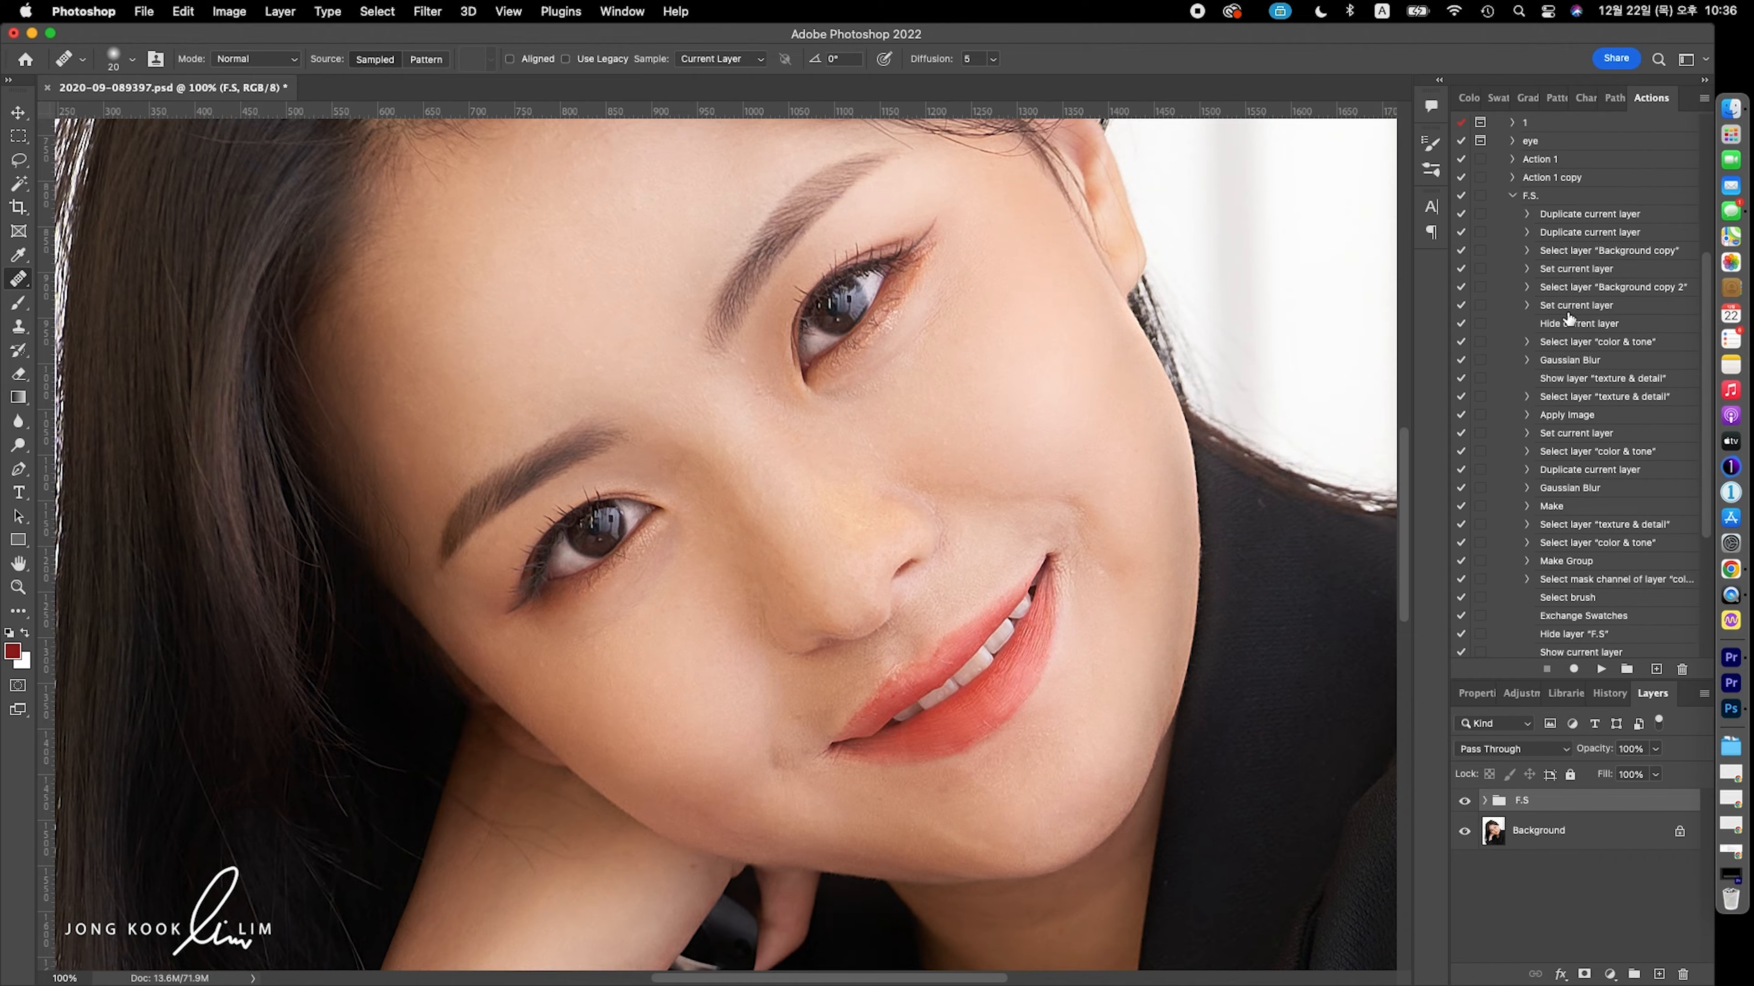
pyautogui.scroll(-4, 1569, 318)
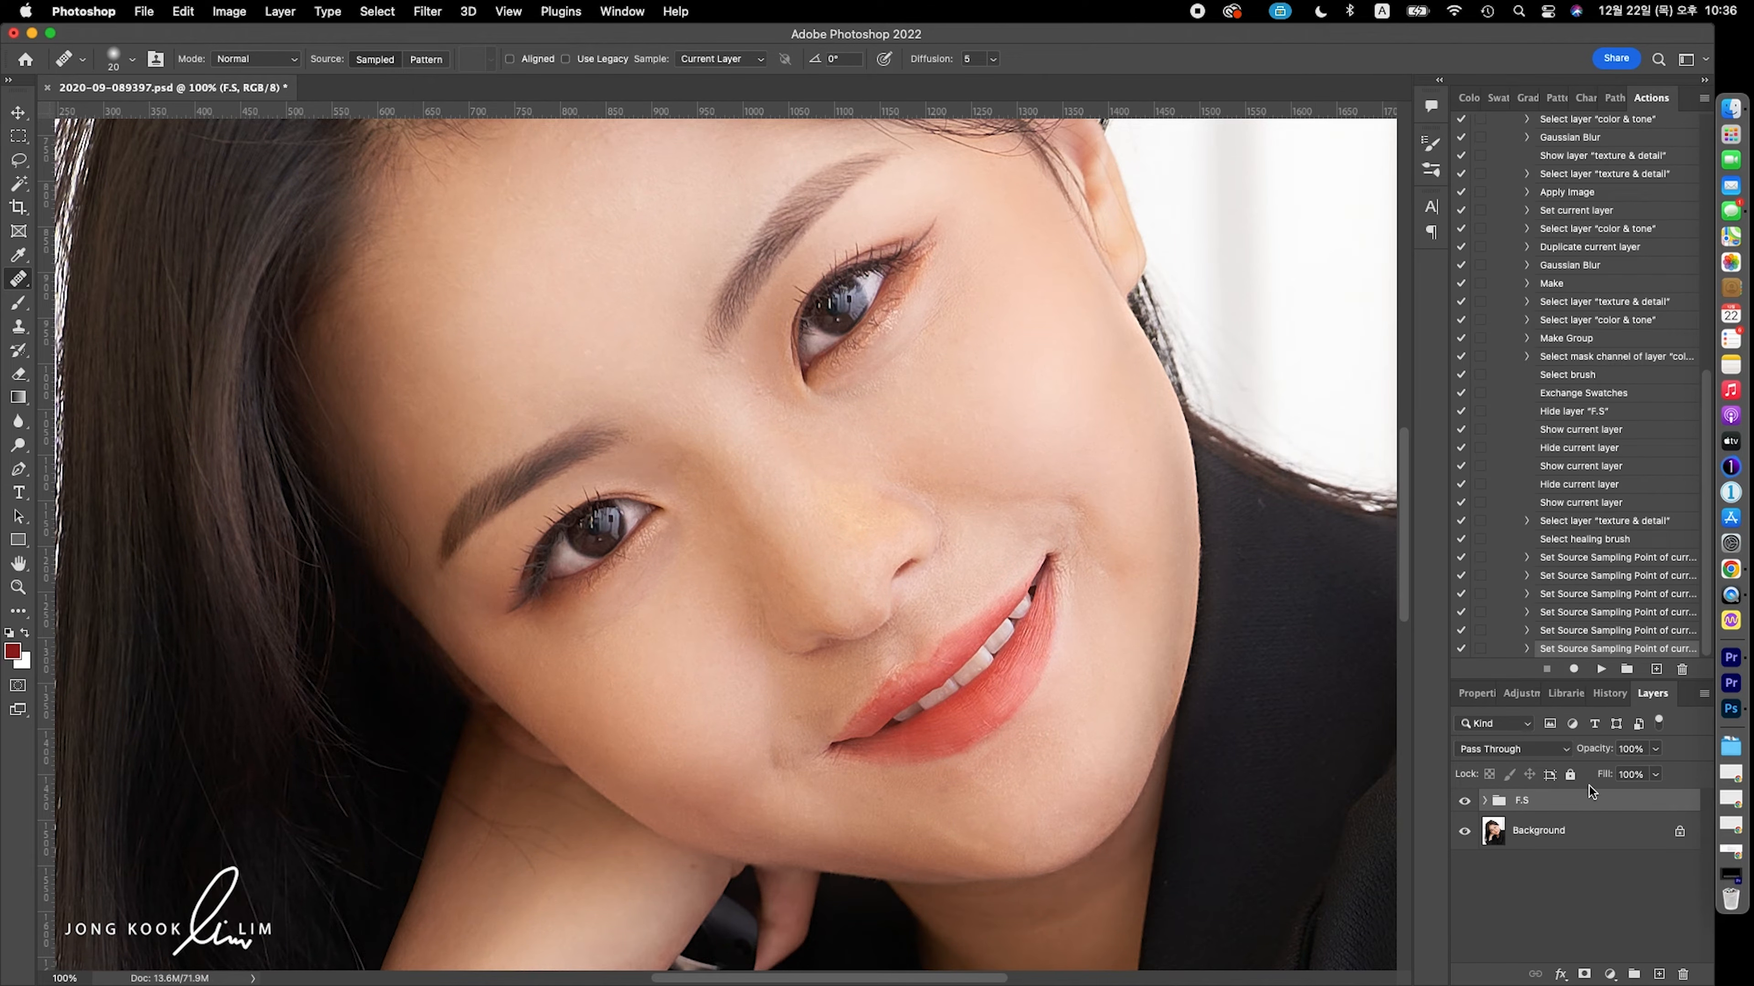
pyautogui.moveTo(1589, 809); pyautogui.dragTo(1682, 974)
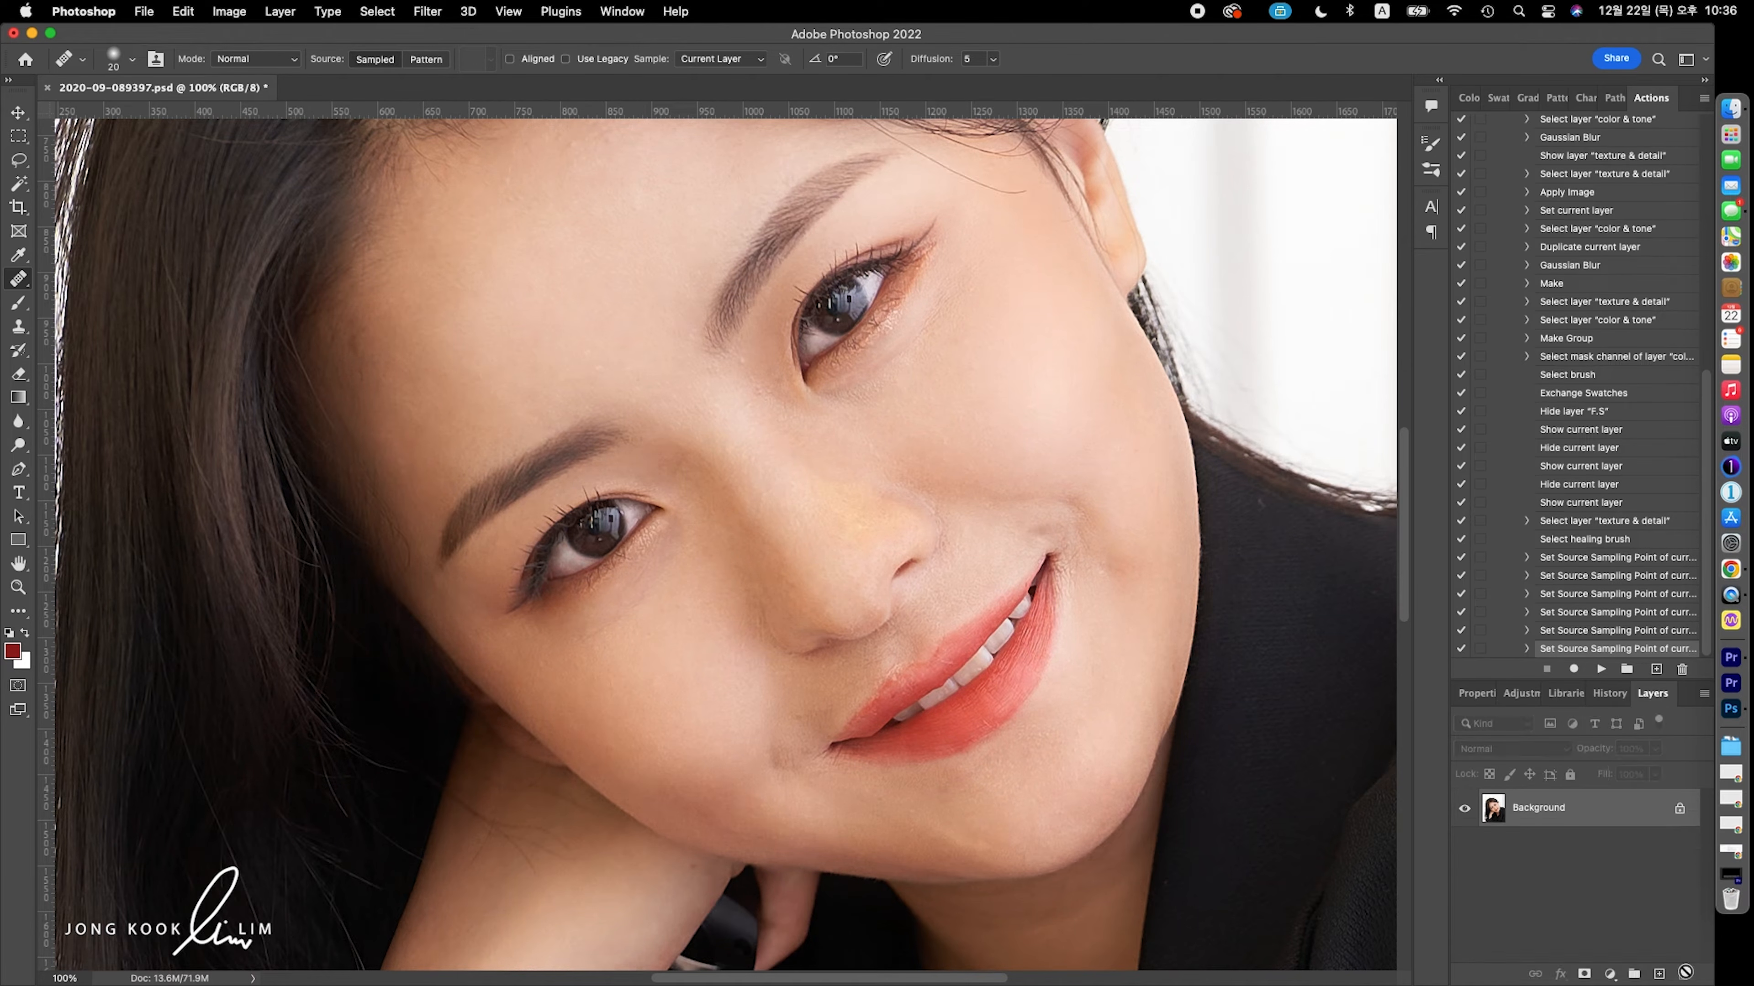
pyautogui.scroll(5, 1562, 365)
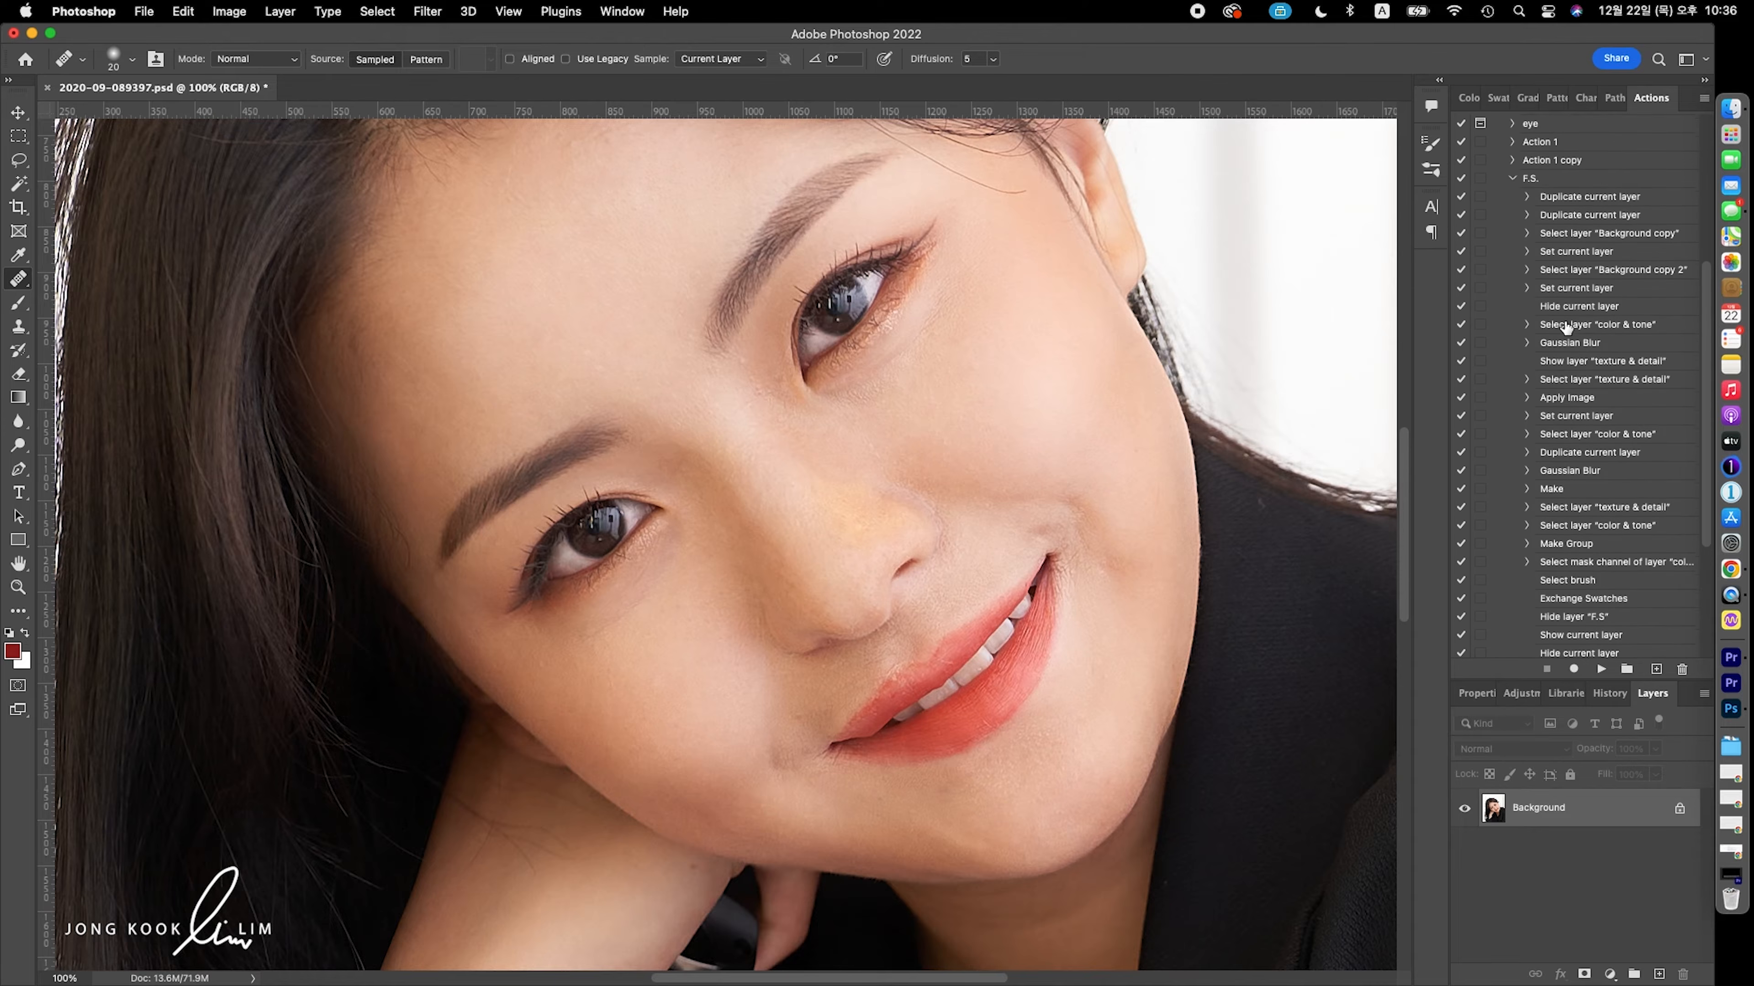
pyautogui.click(1534, 205)
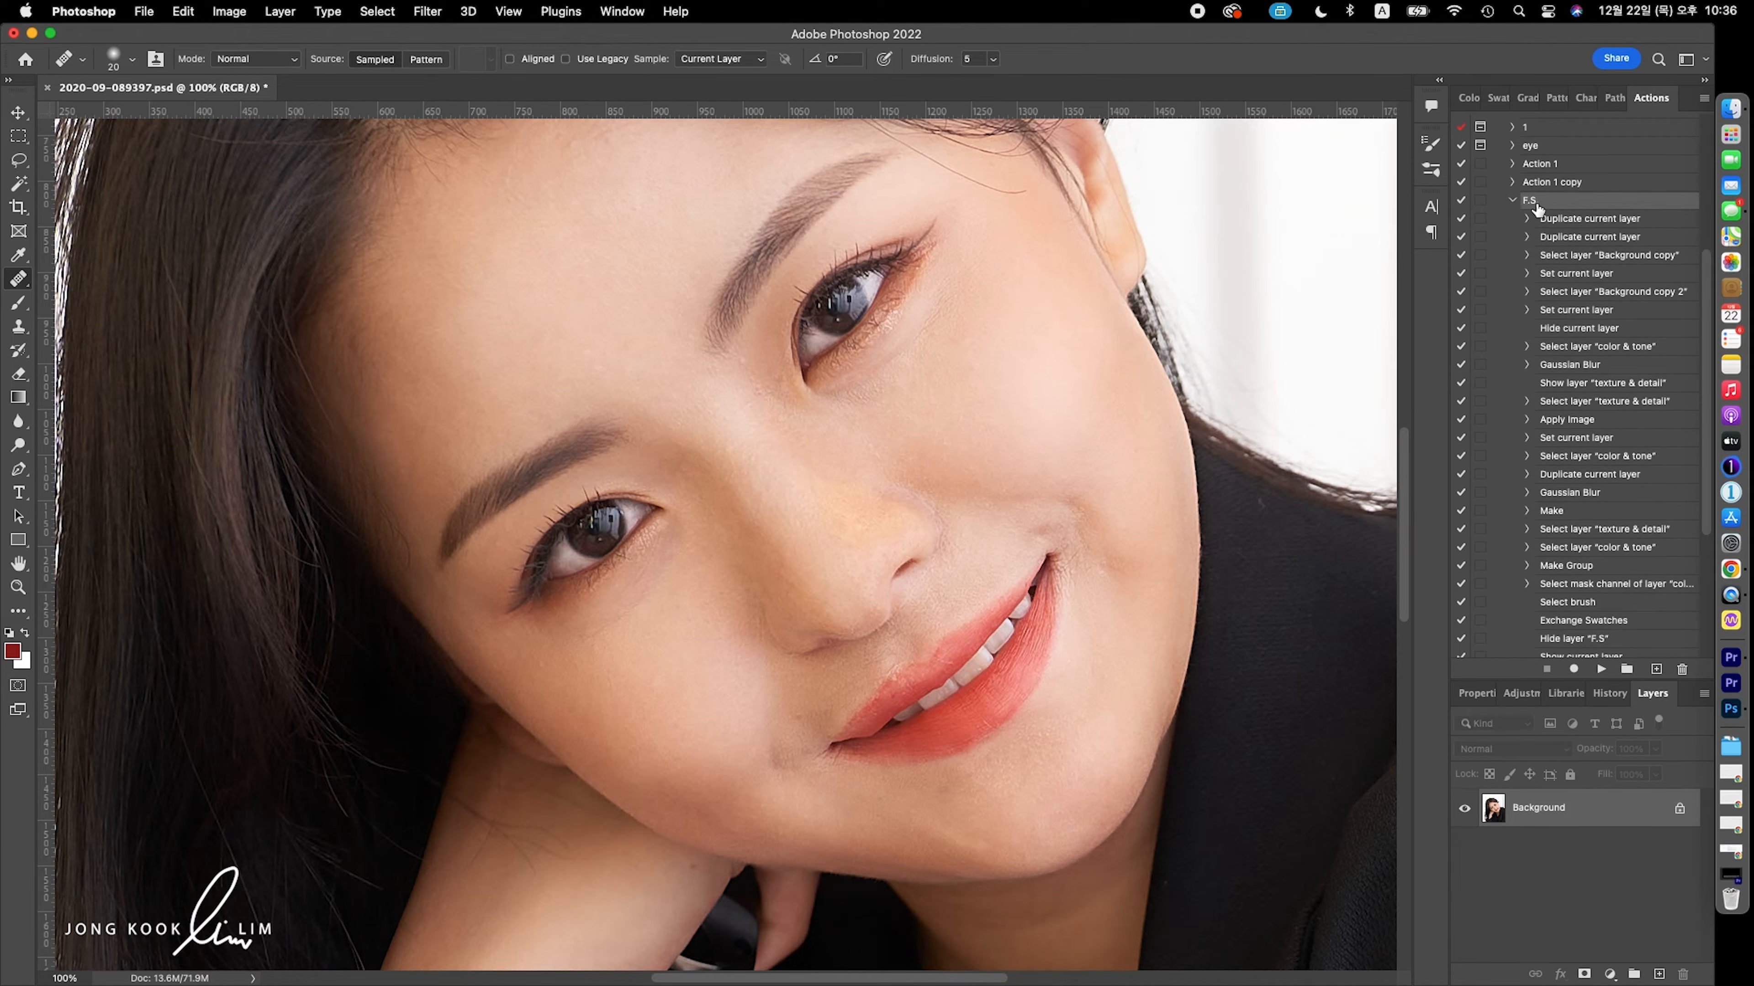
pyautogui.click(1596, 670)
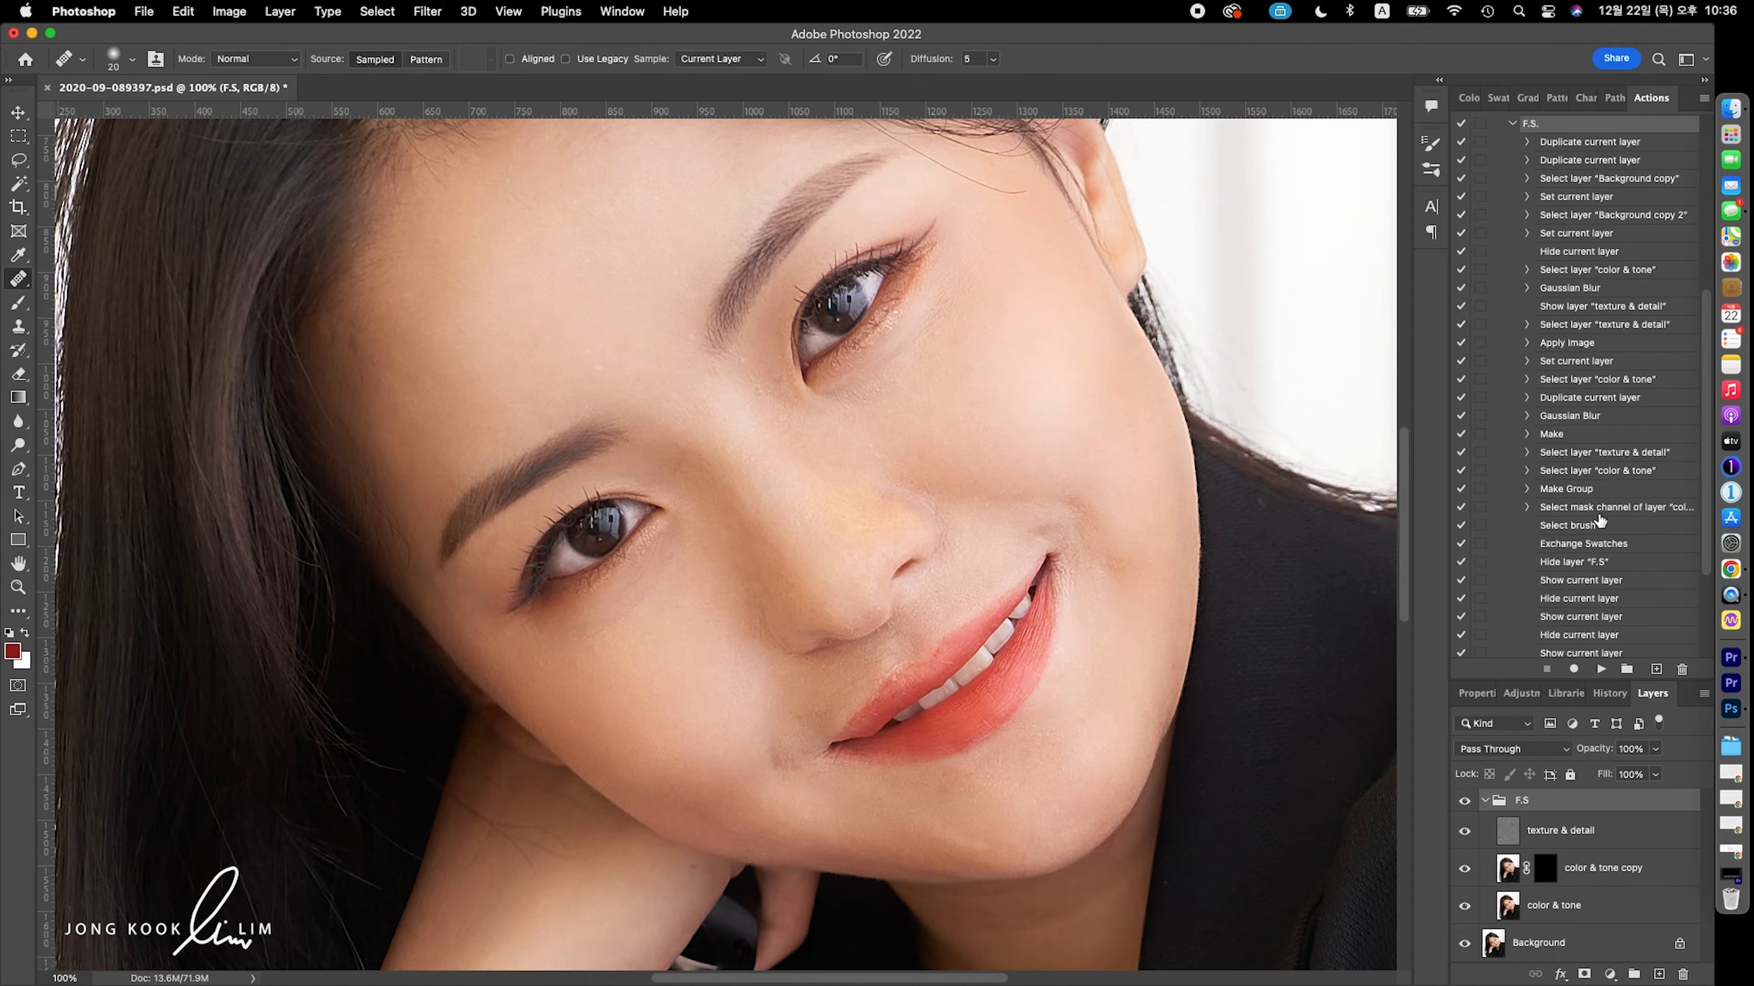
# Step: Review the steps recorded in the F.S. action and toggle the visibility of the texture & detail layer and the F.S group
pyautogui.scroll(2, 1600, 524)
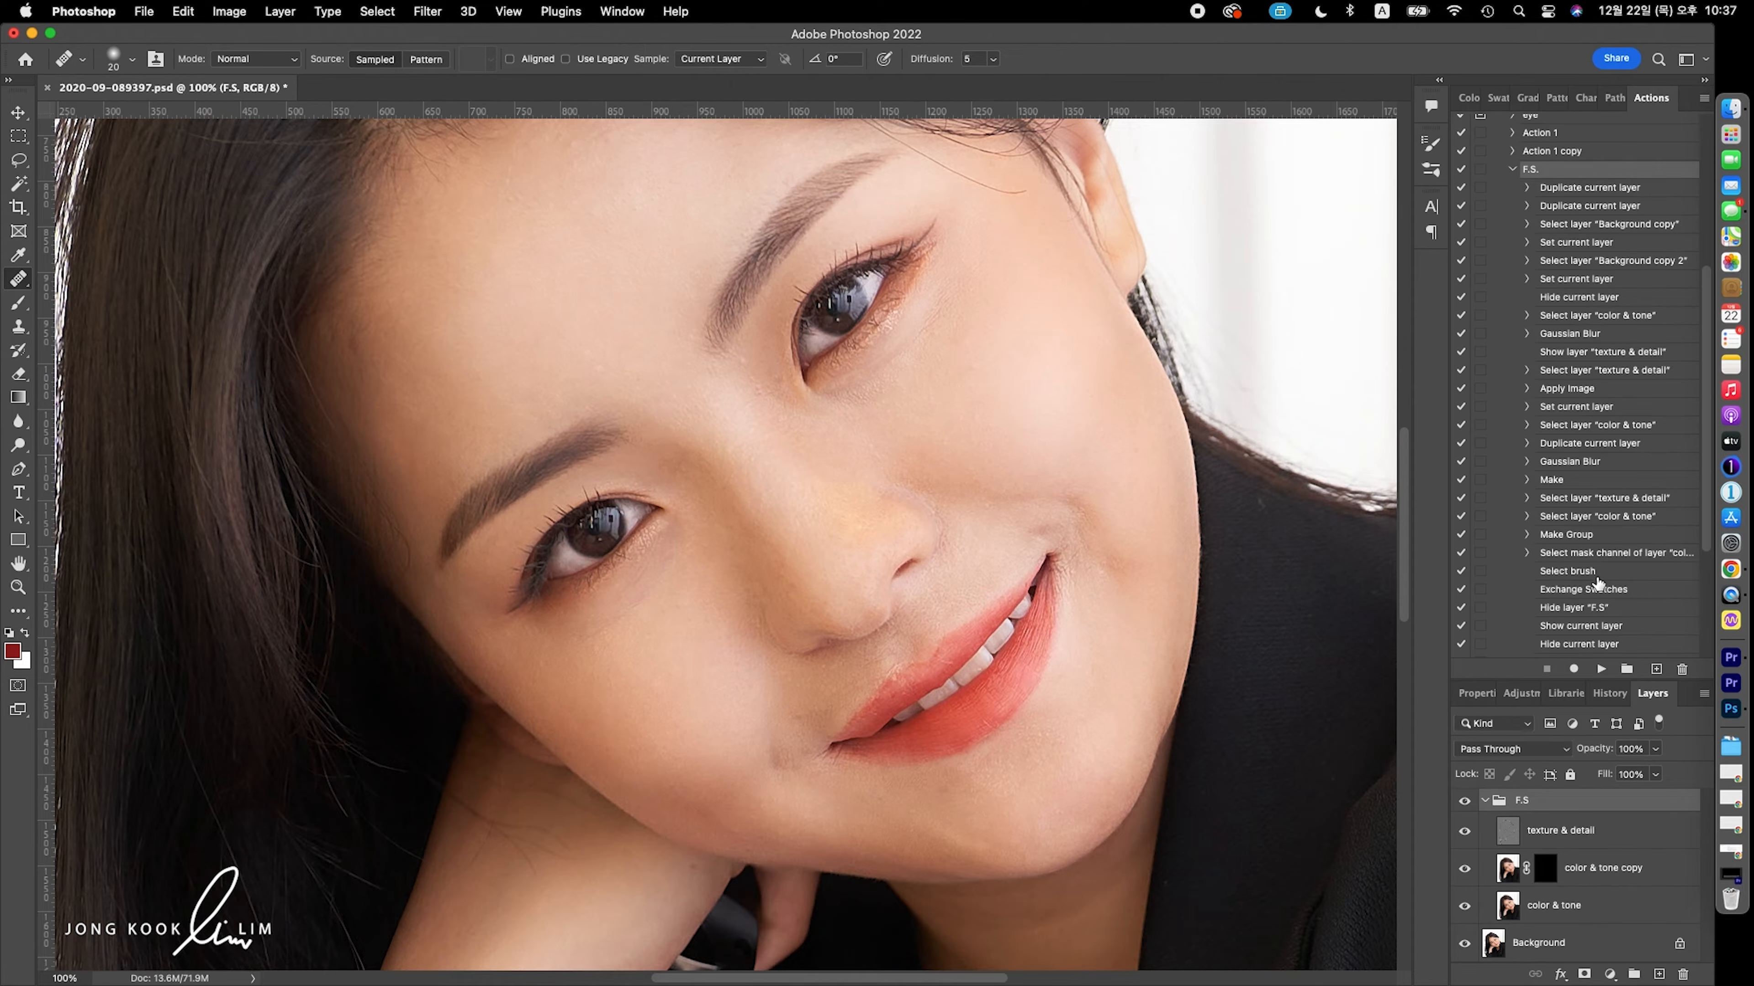
pyautogui.scroll(-2, 1646, 603)
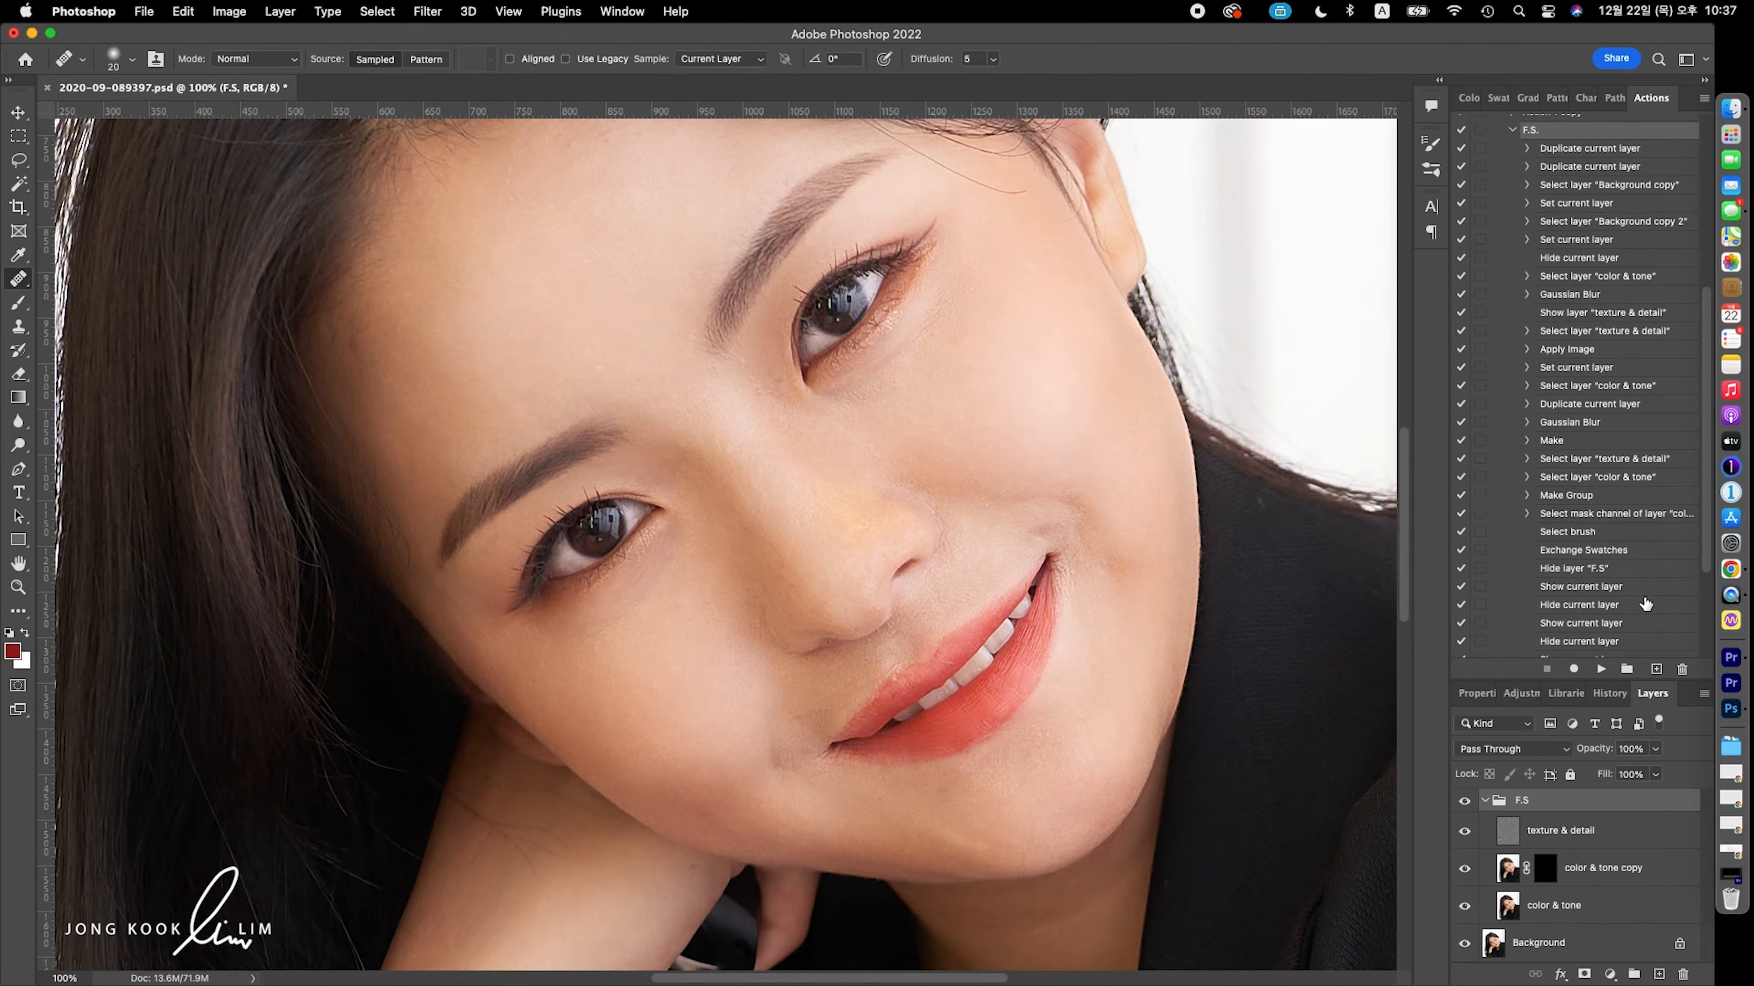
pyautogui.scroll(-2, 1646, 603)
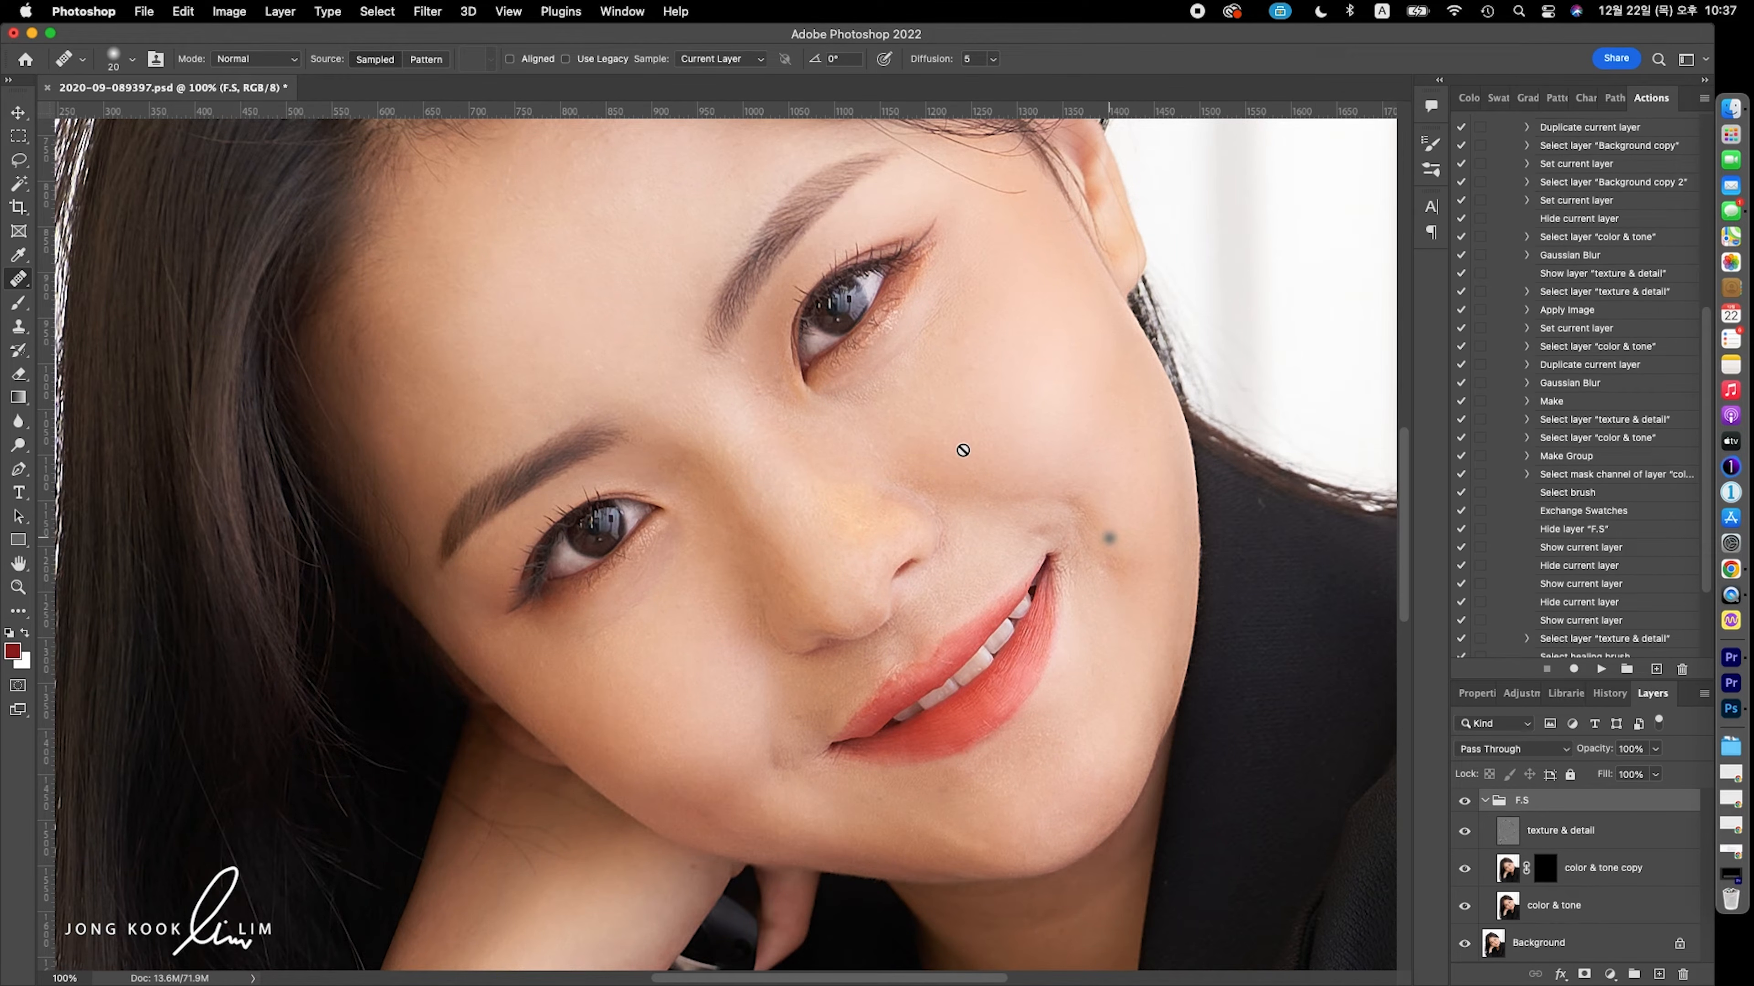
pyautogui.scroll(-5, 1568, 574)
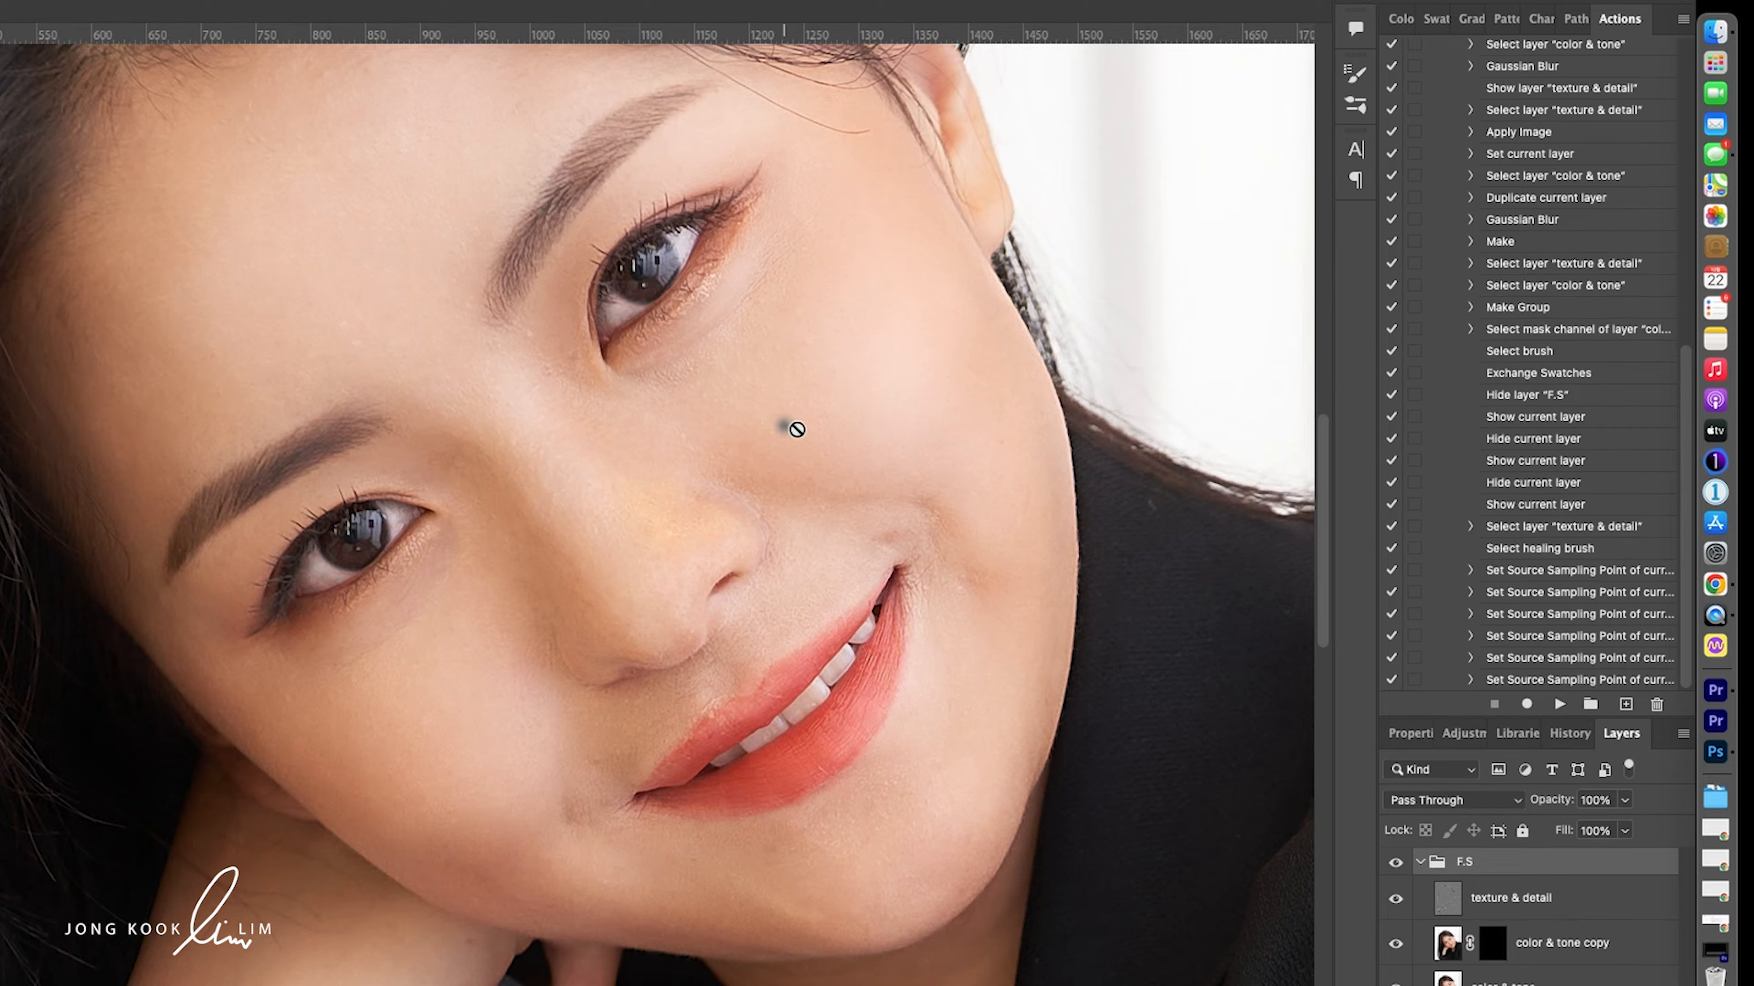
pyautogui.click(1396, 902)
pyautogui.click(1396, 901)
pyautogui.click(1396, 867)
pyautogui.click(1396, 868)
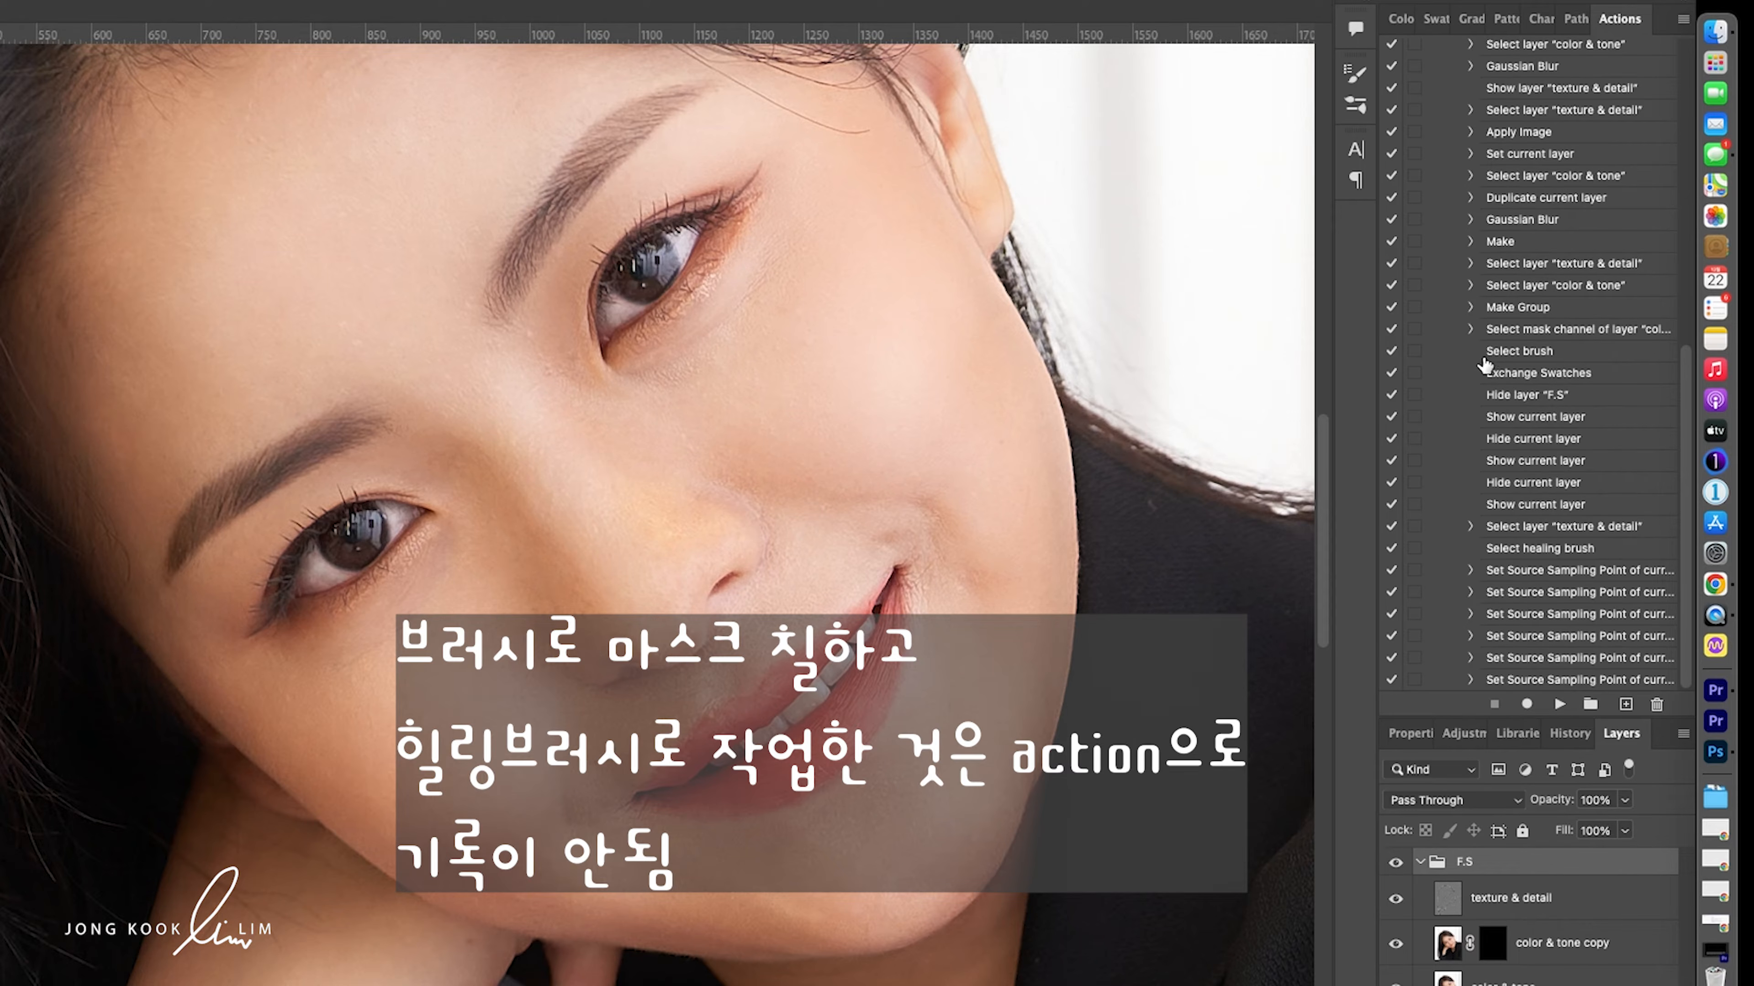
# Step: Delete every step recorded after Make Group from the F.S. action, starting with the mask channel selection, and collapse the action
pyautogui.click(1510, 335)
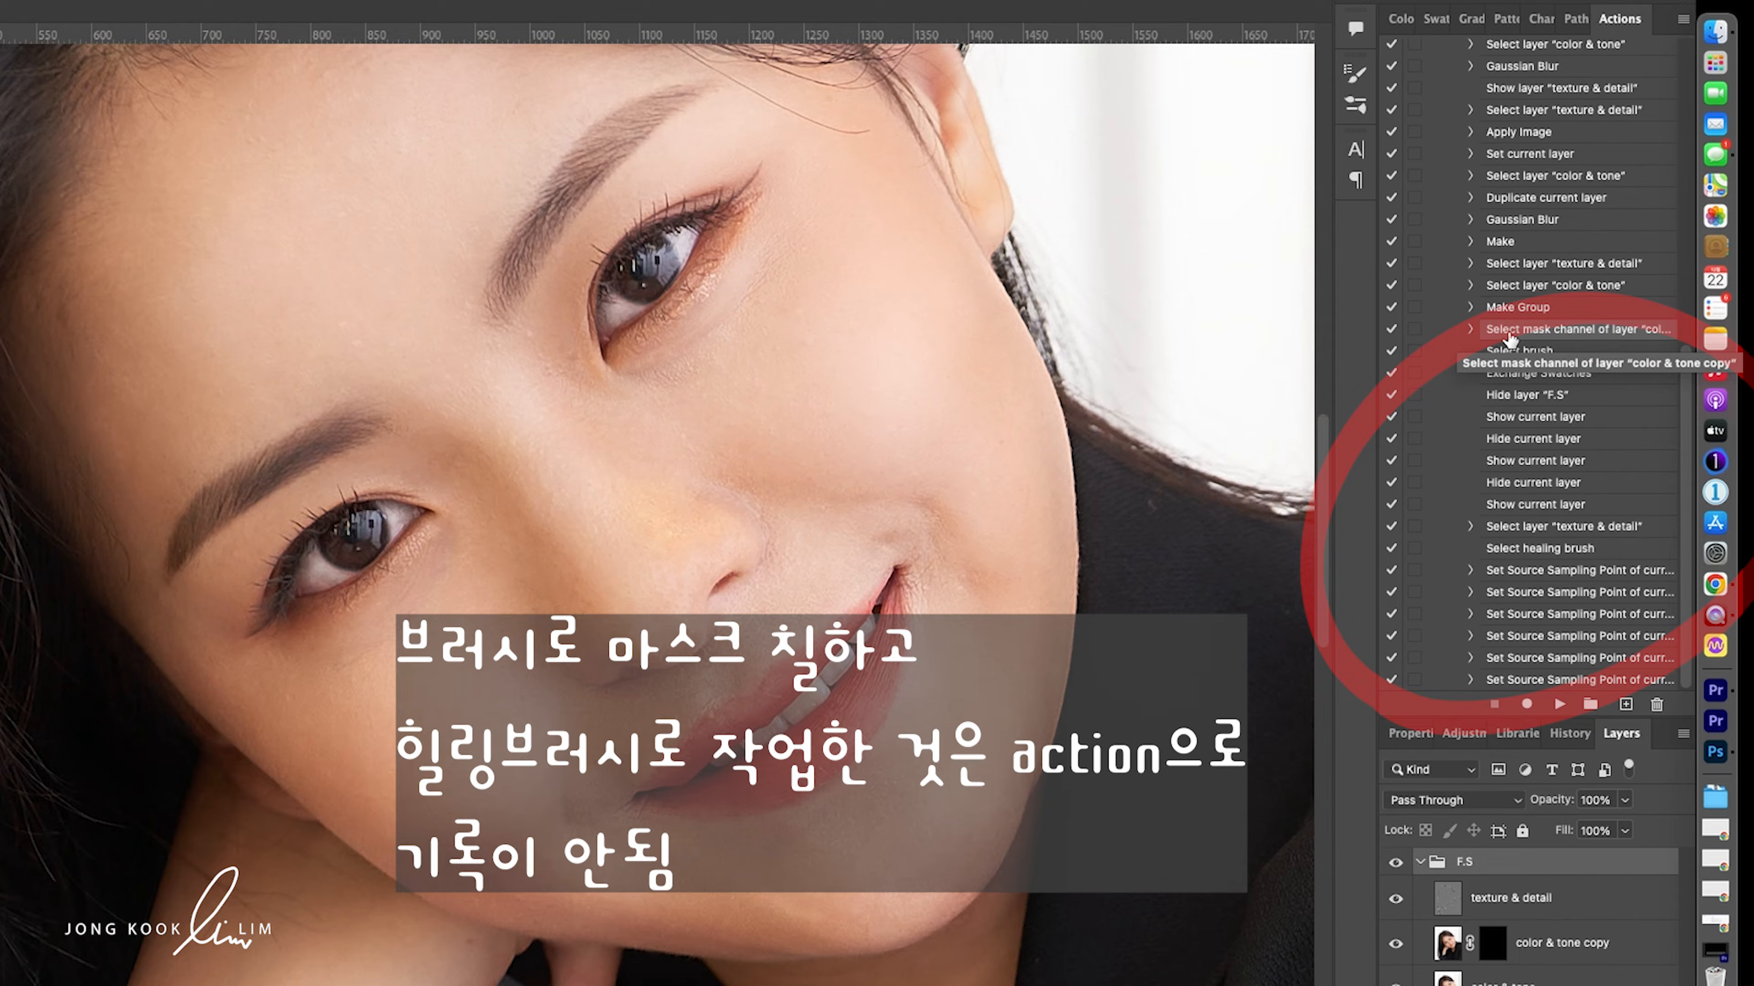
pyautogui.moveTo(1510, 335); pyautogui.dragTo(1657, 708)
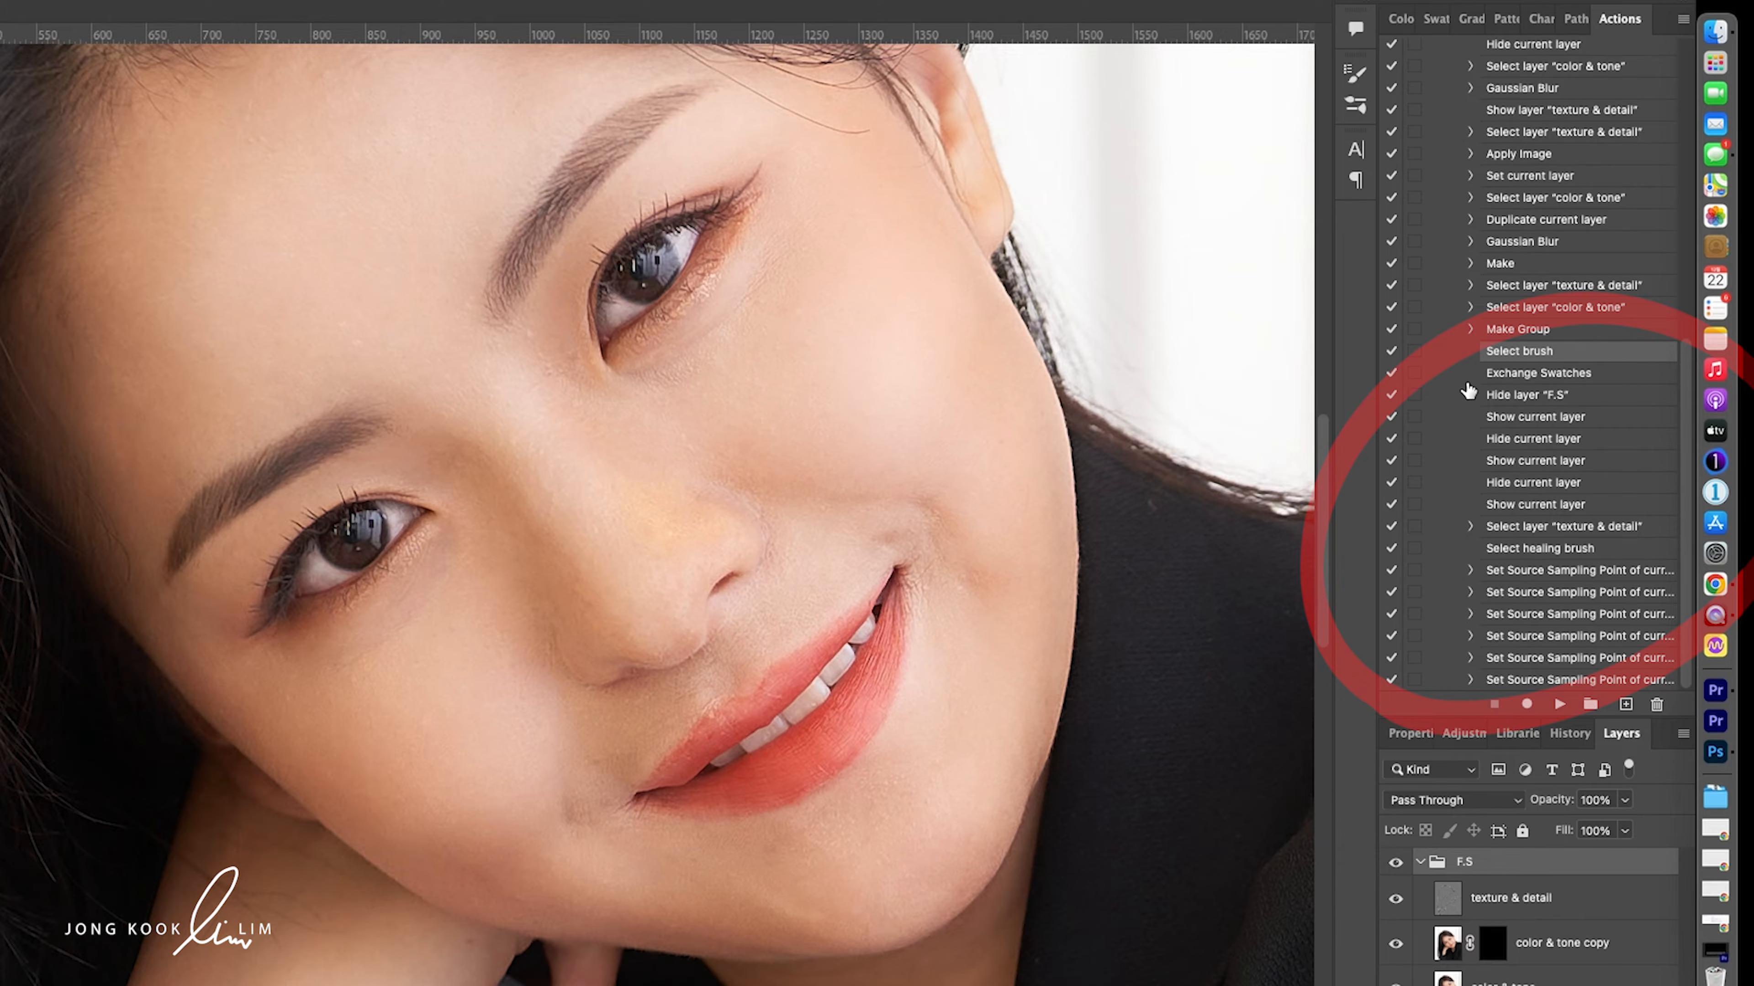
pyautogui.click(1559, 703)
pyautogui.moveTo(1534, 649); pyautogui.dragTo(1660, 715)
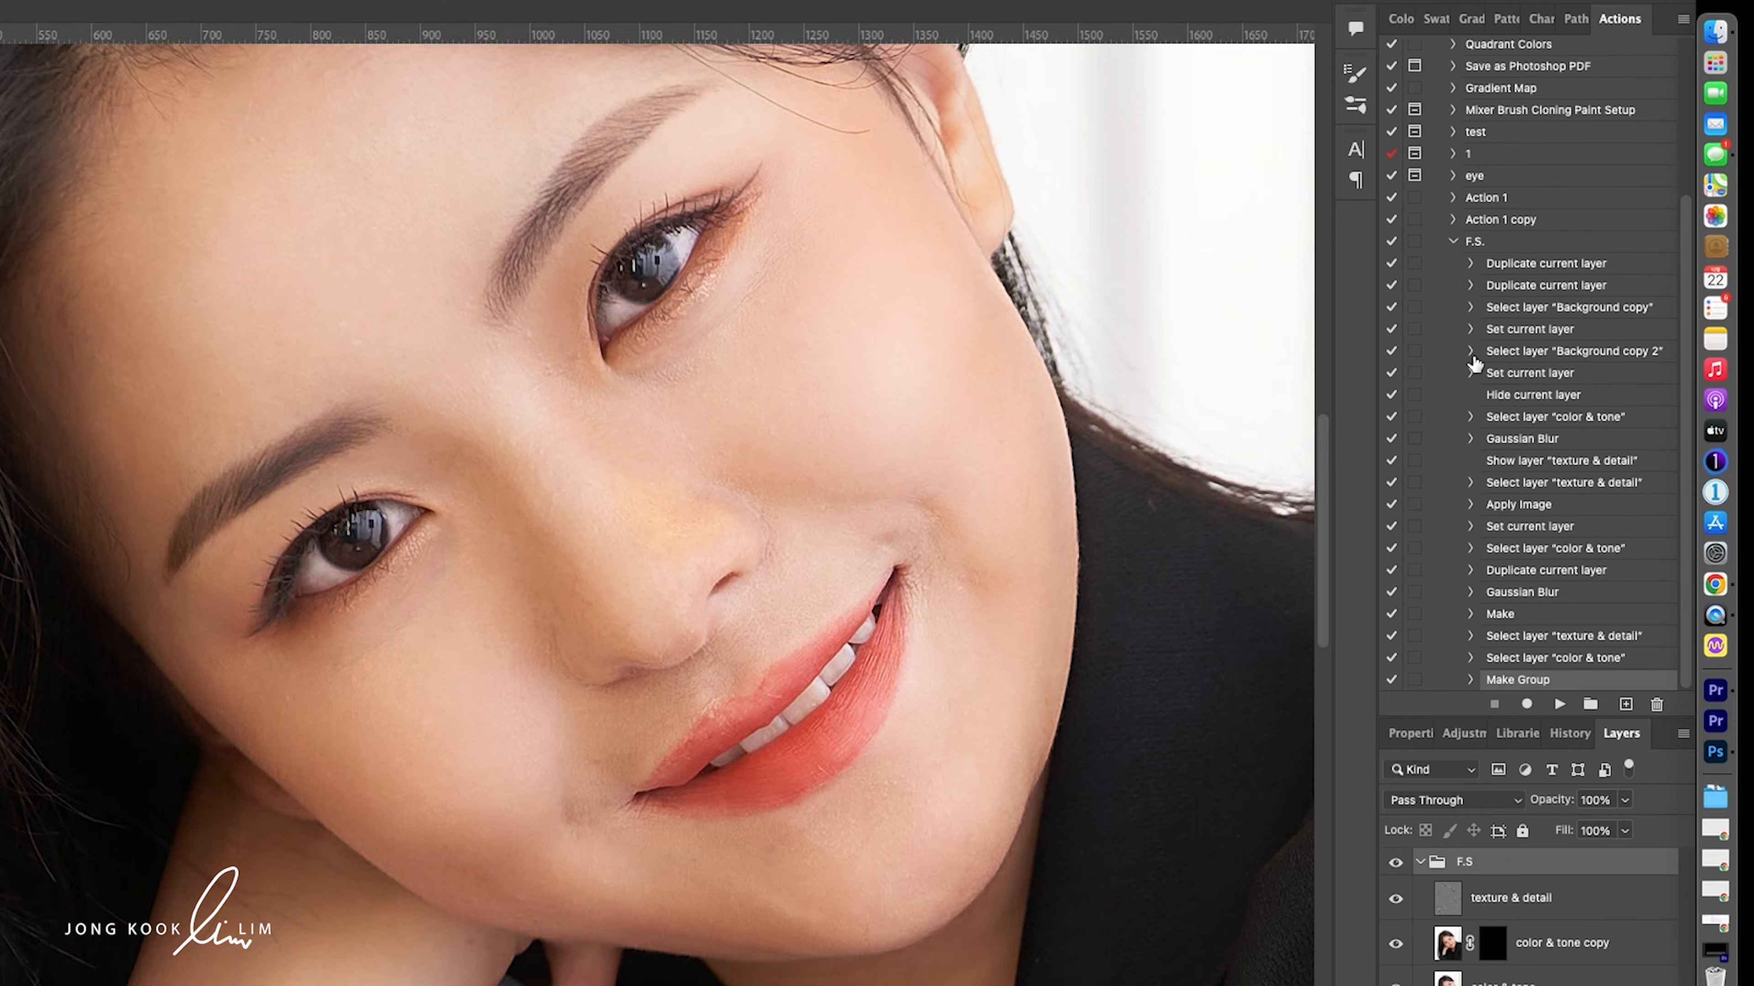
pyautogui.click(1455, 243)
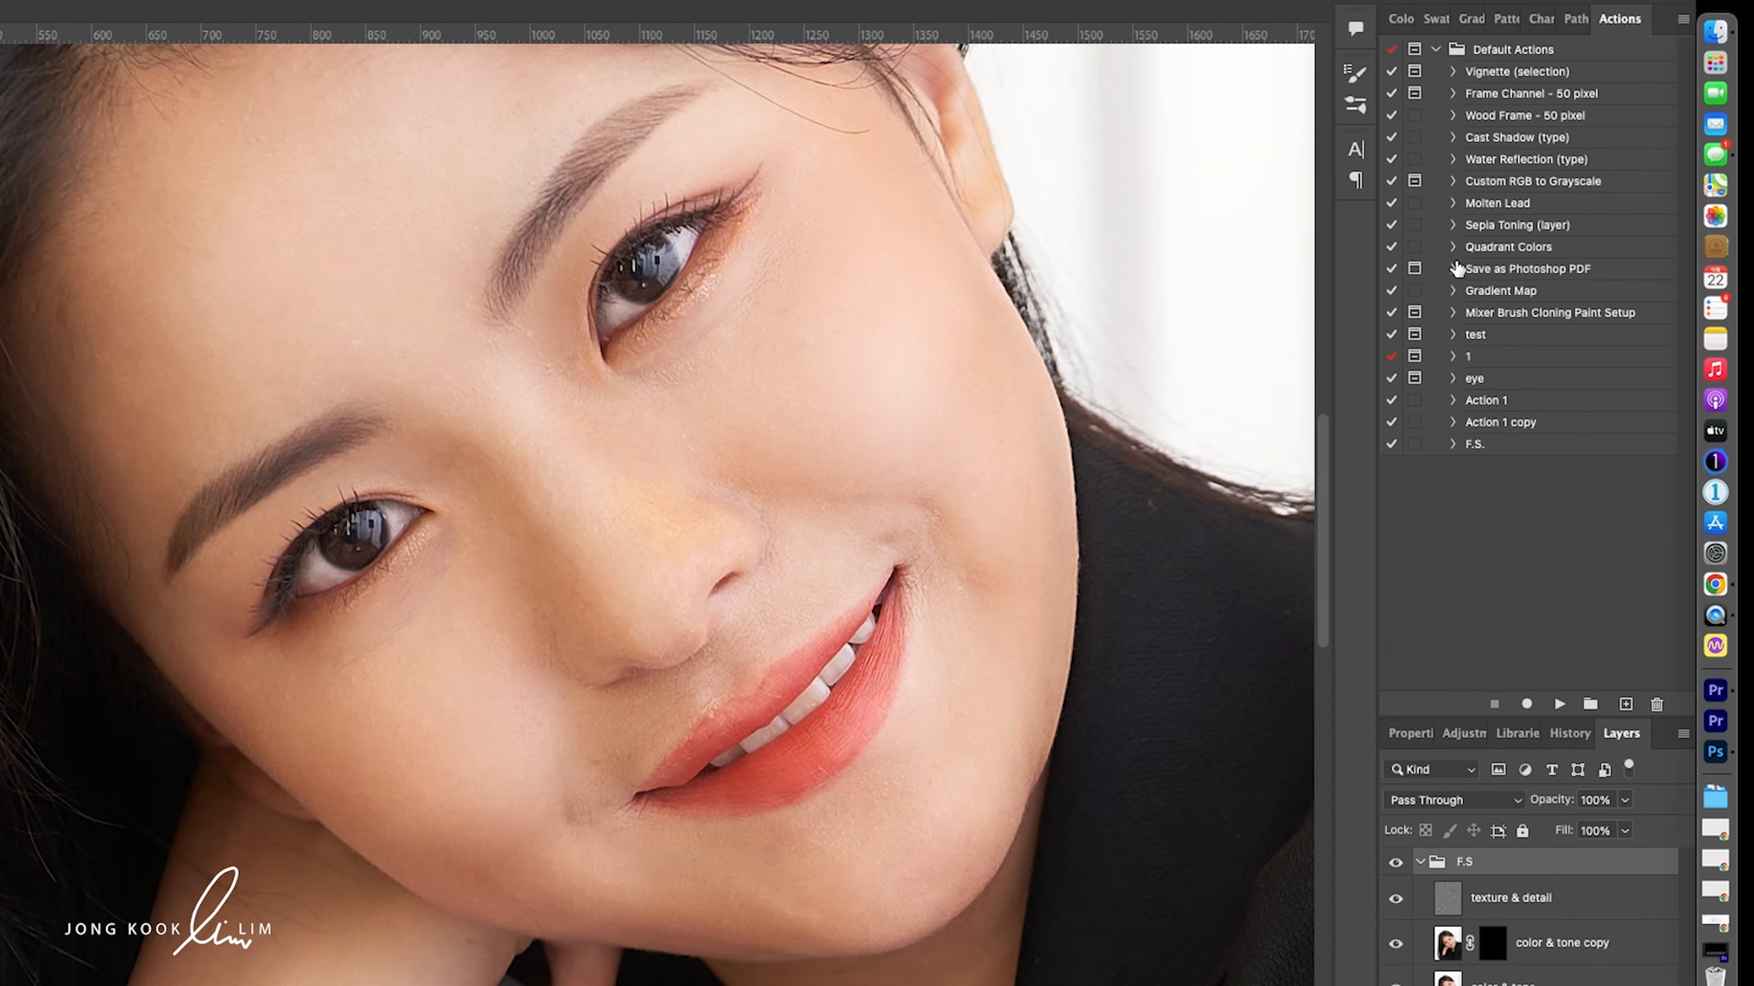
# Step: Expand the F.S. action and turn on the dialog toggle for both of its Gaussian Blur steps
pyautogui.click(1452, 444)
pyautogui.scroll(-1, 1577, 476)
pyautogui.scroll(-3, 1578, 475)
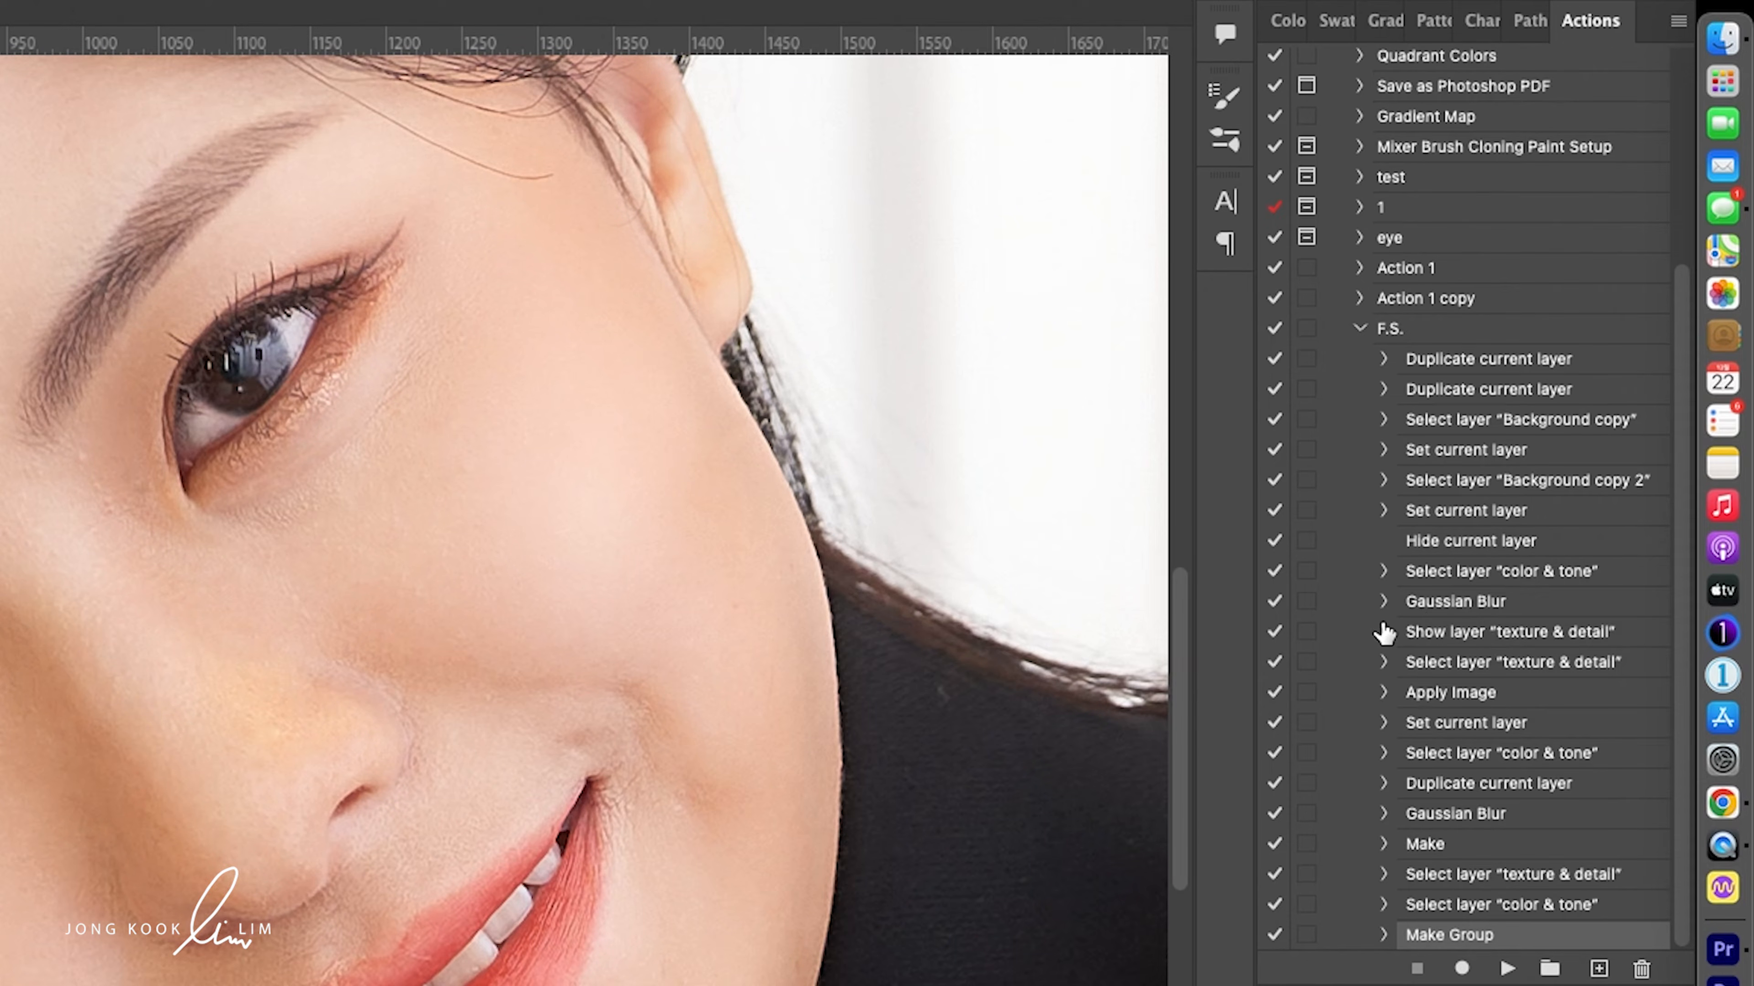
pyautogui.click(1306, 603)
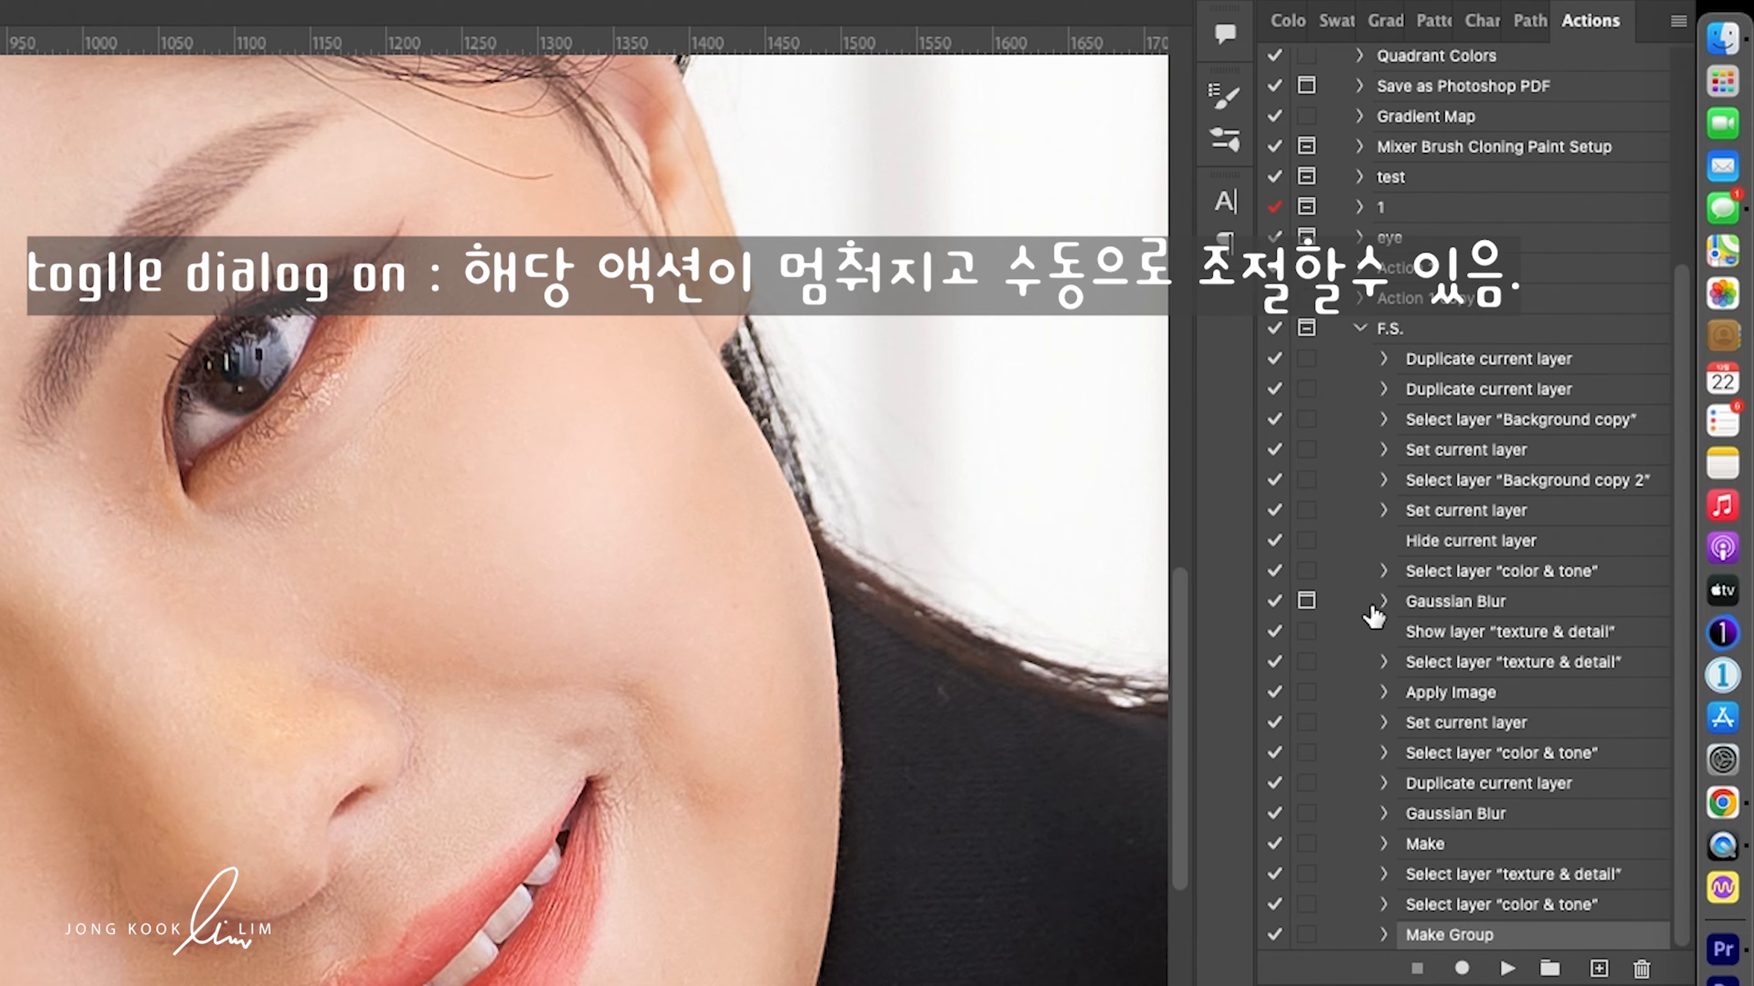
pyautogui.click(1306, 814)
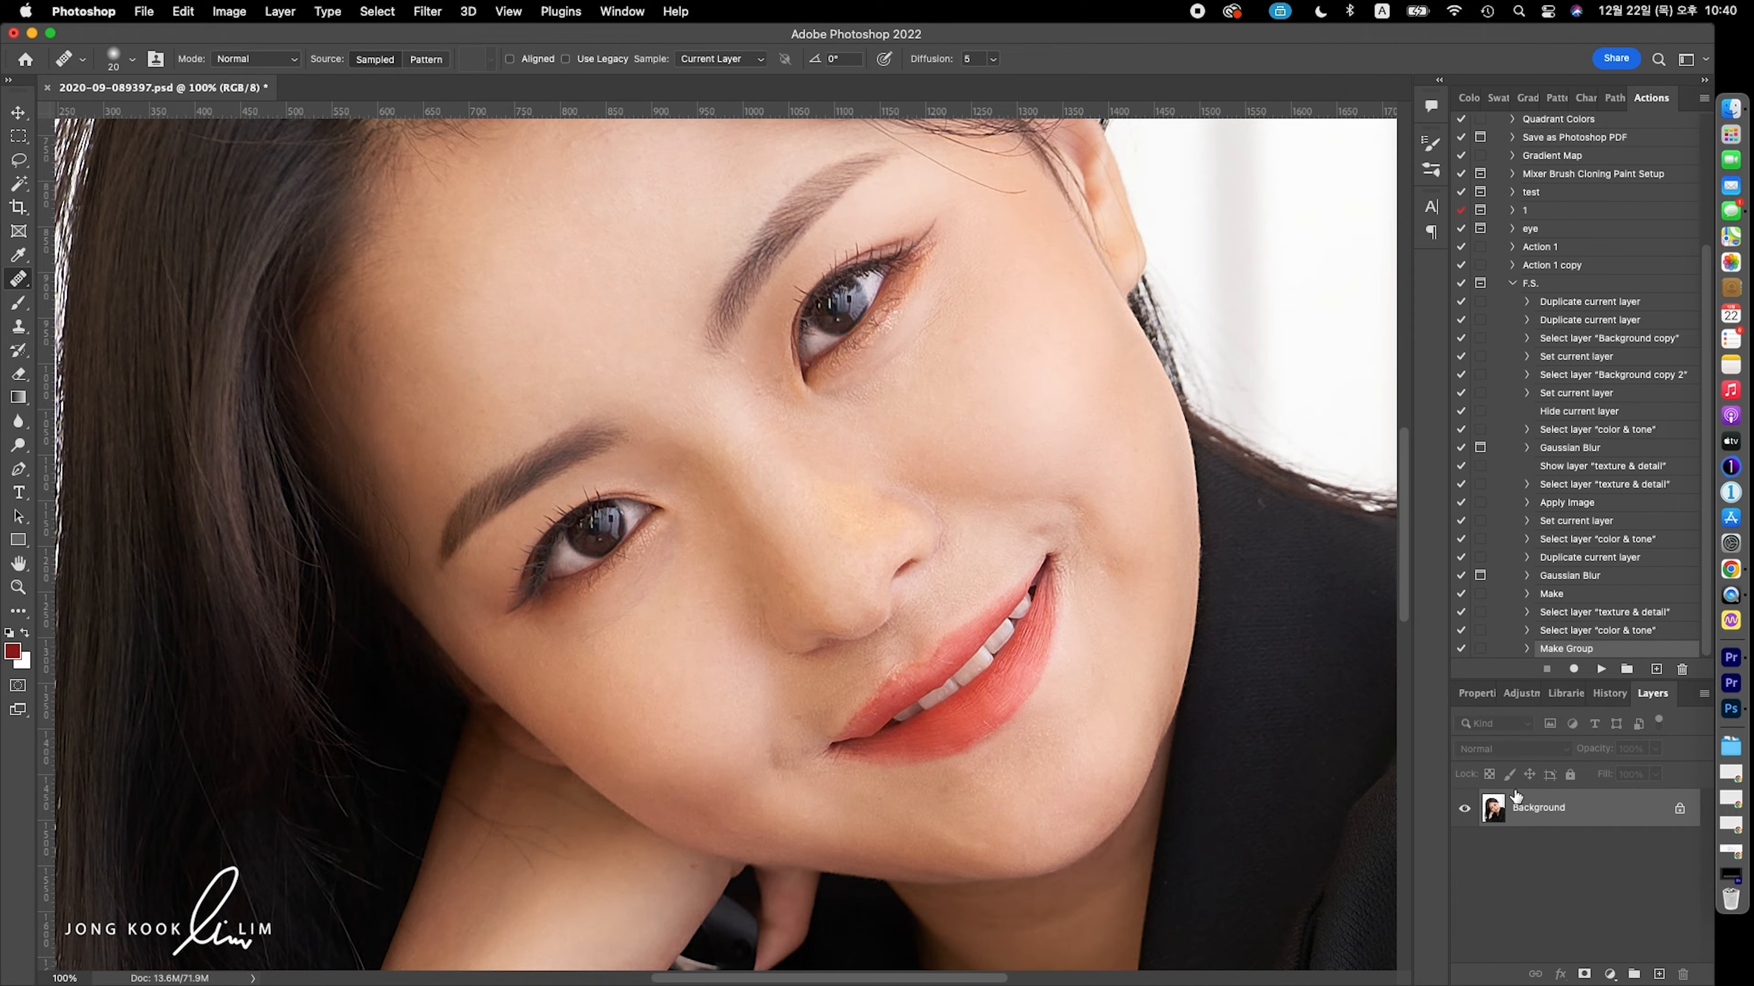
# Step: Play the F.S. action, setting the first Gaussian Blur radius to 12.0 pixels and the second to 19.0 pixels
pyautogui.click(1542, 284)
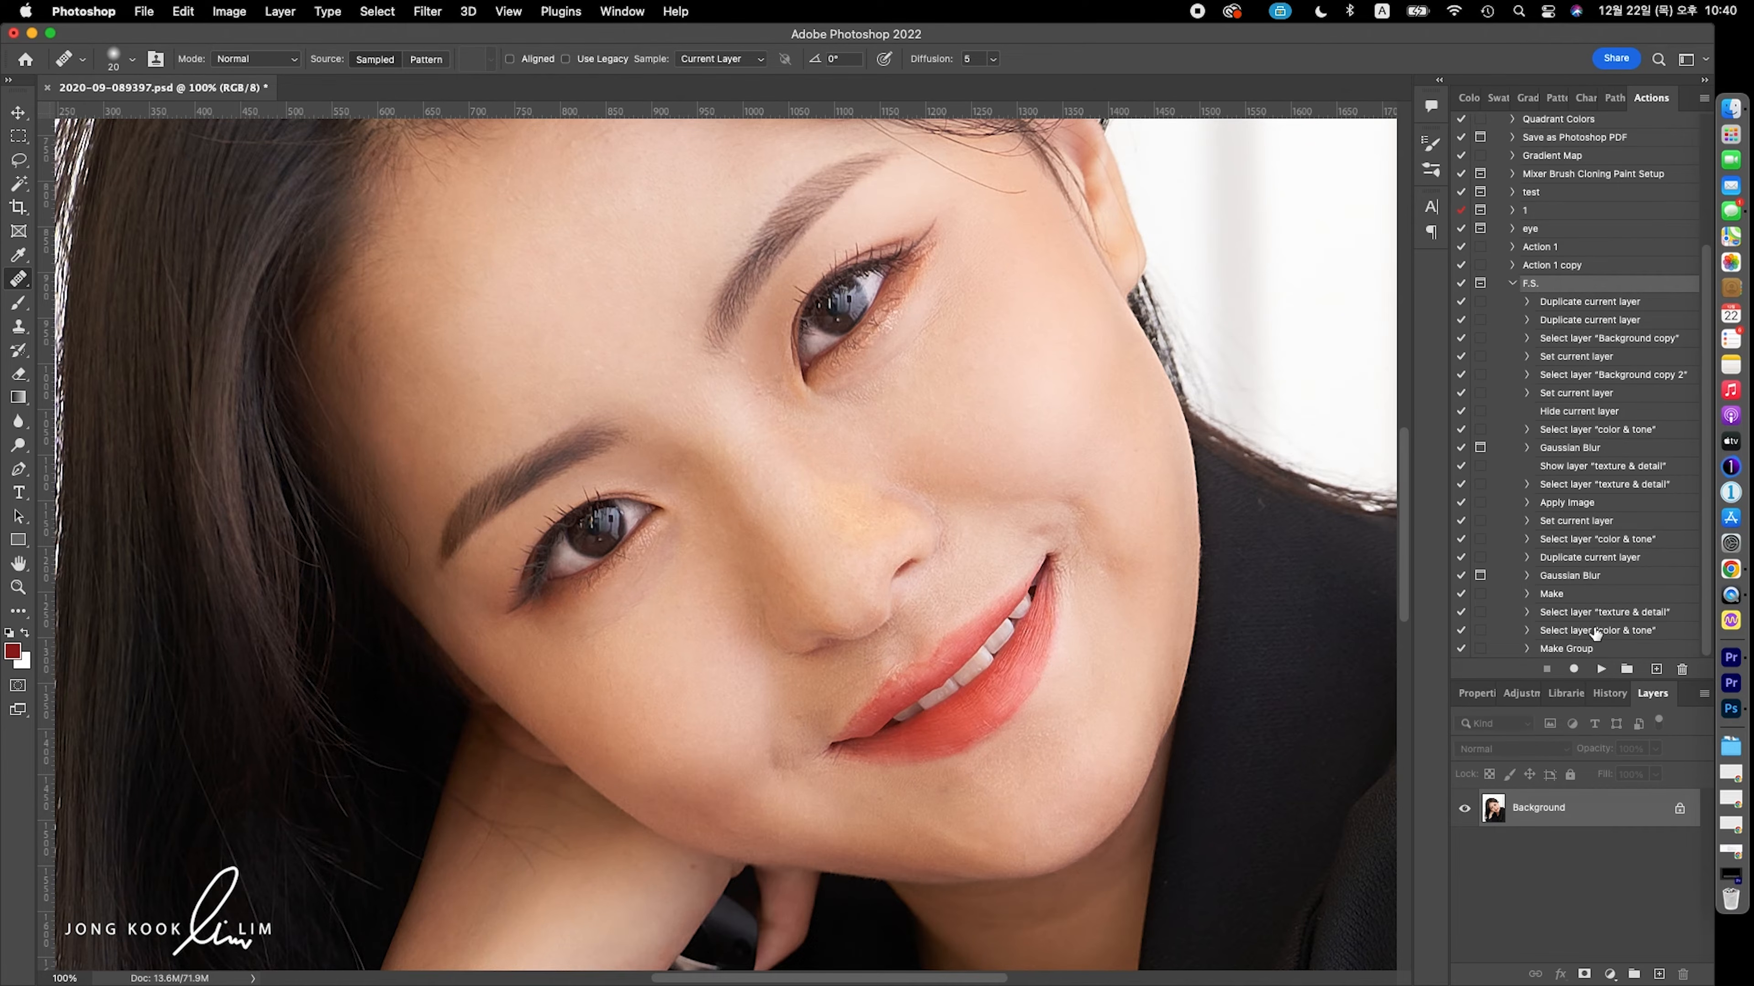
pyautogui.click(1601, 670)
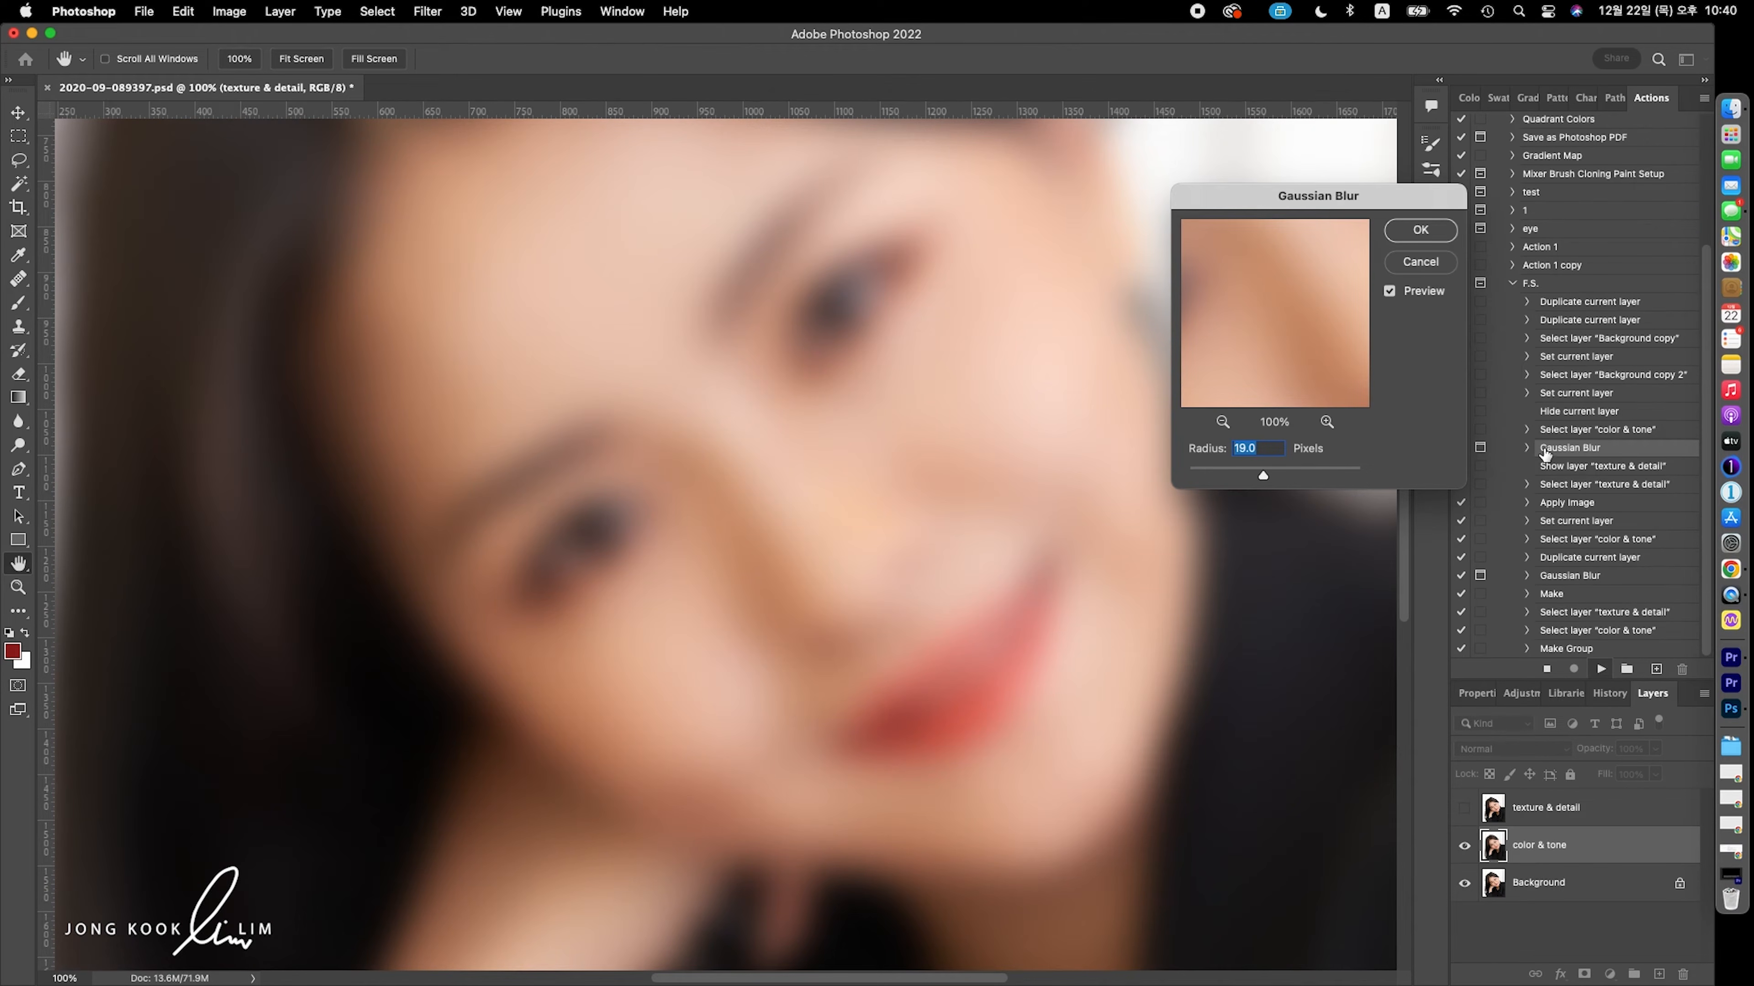
pyautogui.moveTo(1263, 475)
pyautogui.mouseDown()
pyautogui.moveTo(1241, 477)
pyautogui.moveTo(1259, 477)
pyautogui.mouseUp()
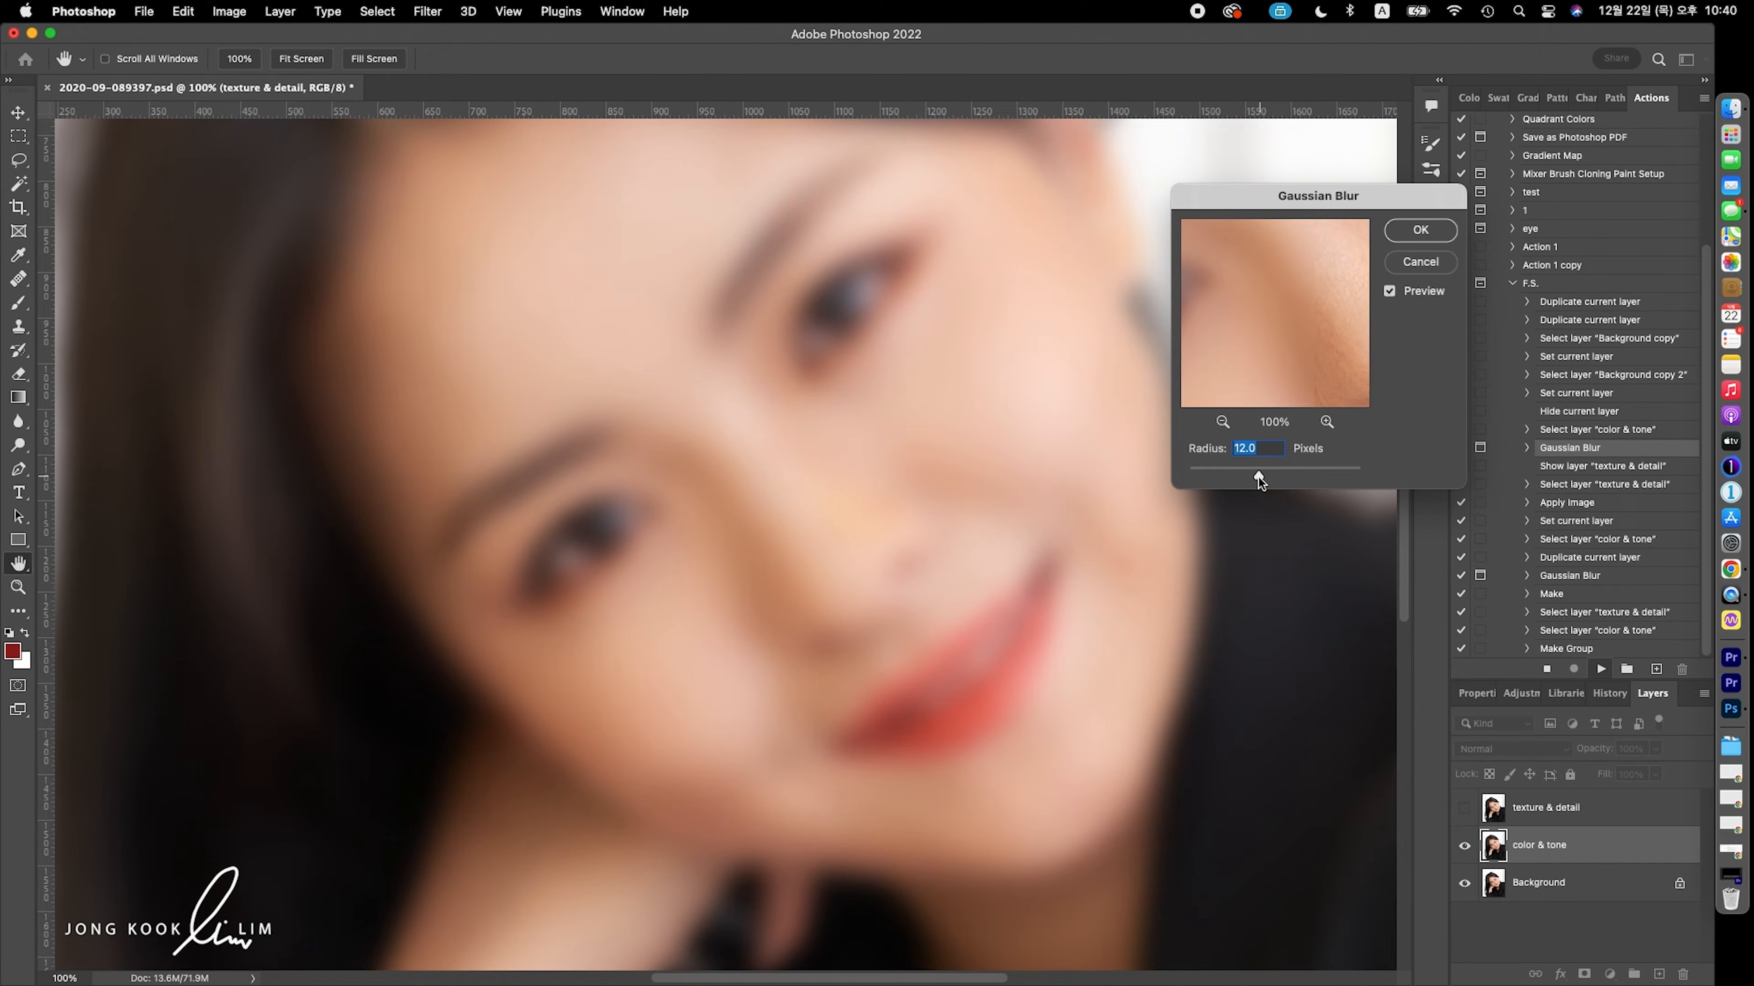
pyautogui.click(1426, 235)
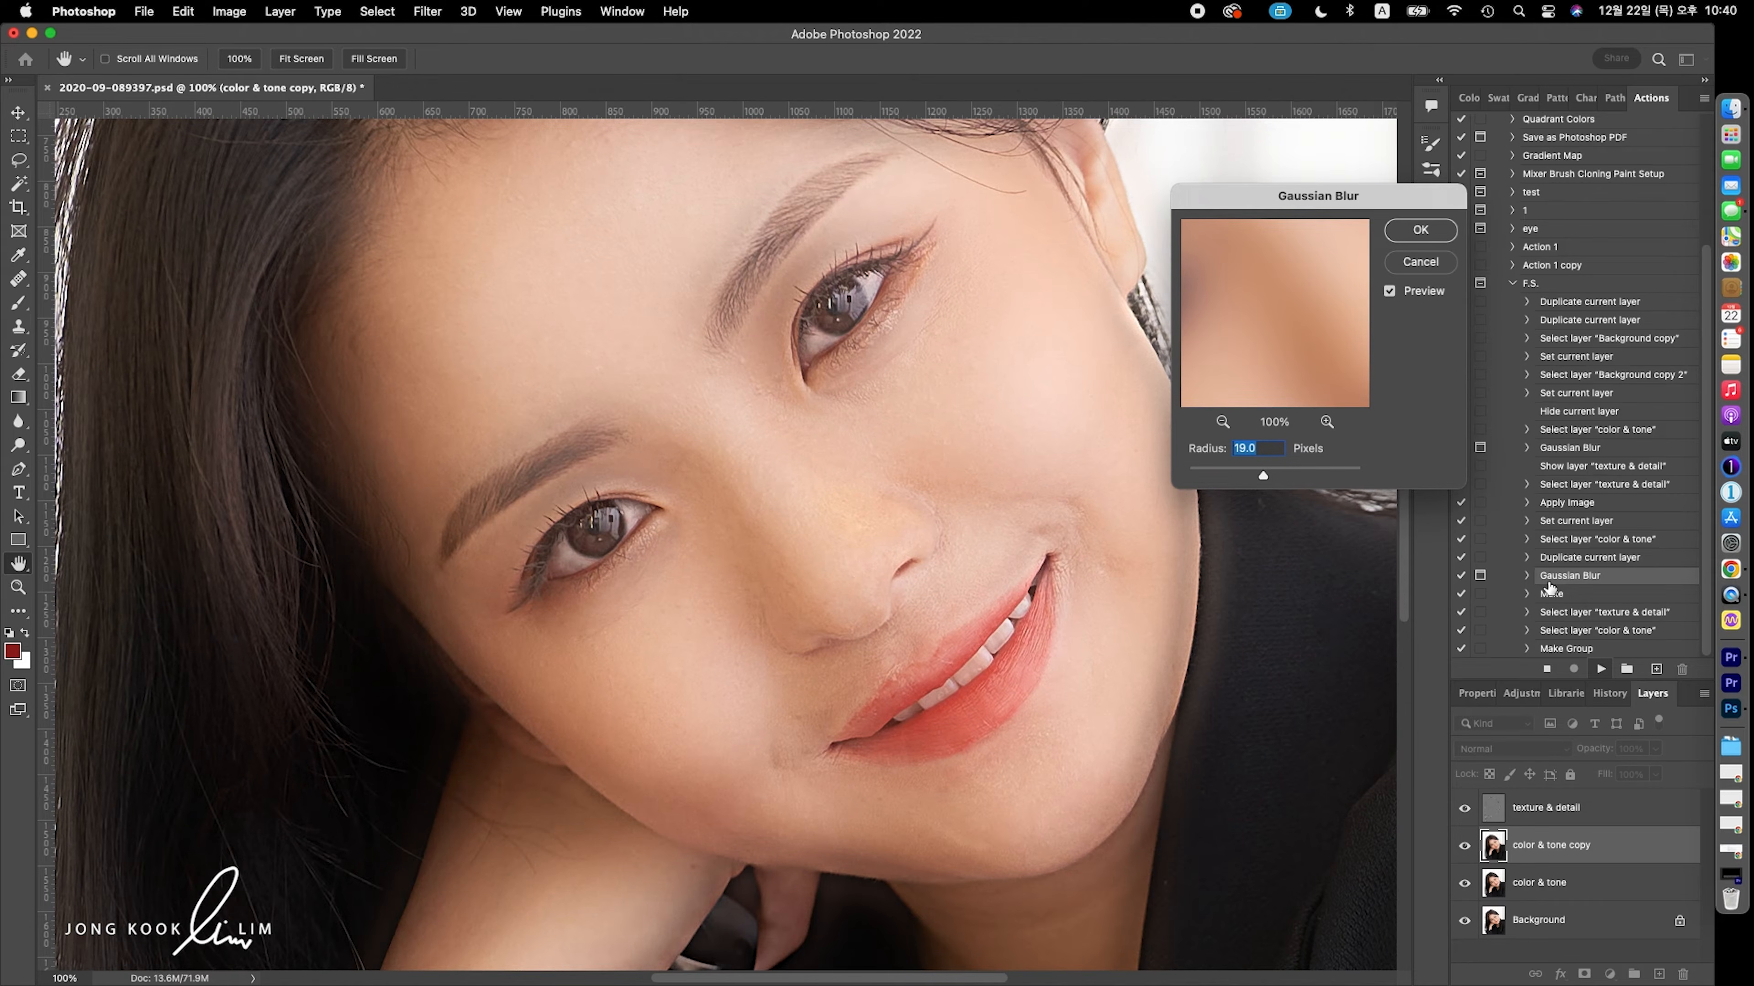
pyautogui.moveTo(1263, 476); pyautogui.dragTo(1259, 479)
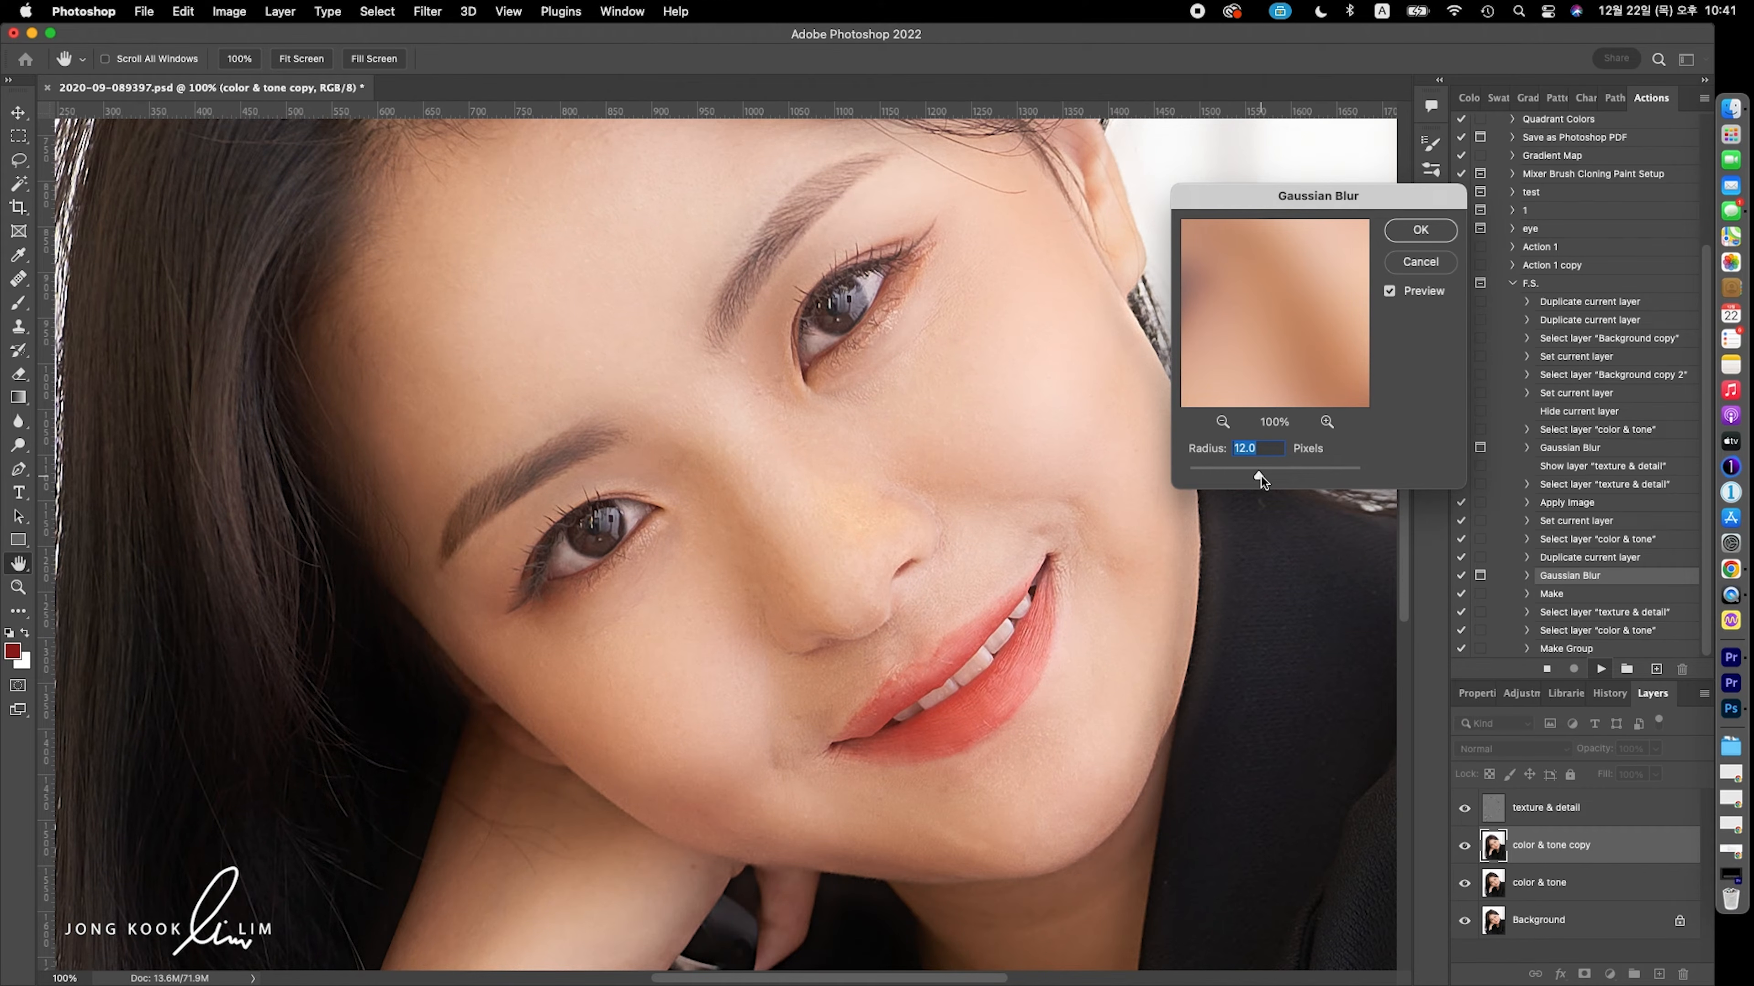
pyautogui.moveTo(1264, 477); pyautogui.dragTo(1265, 477)
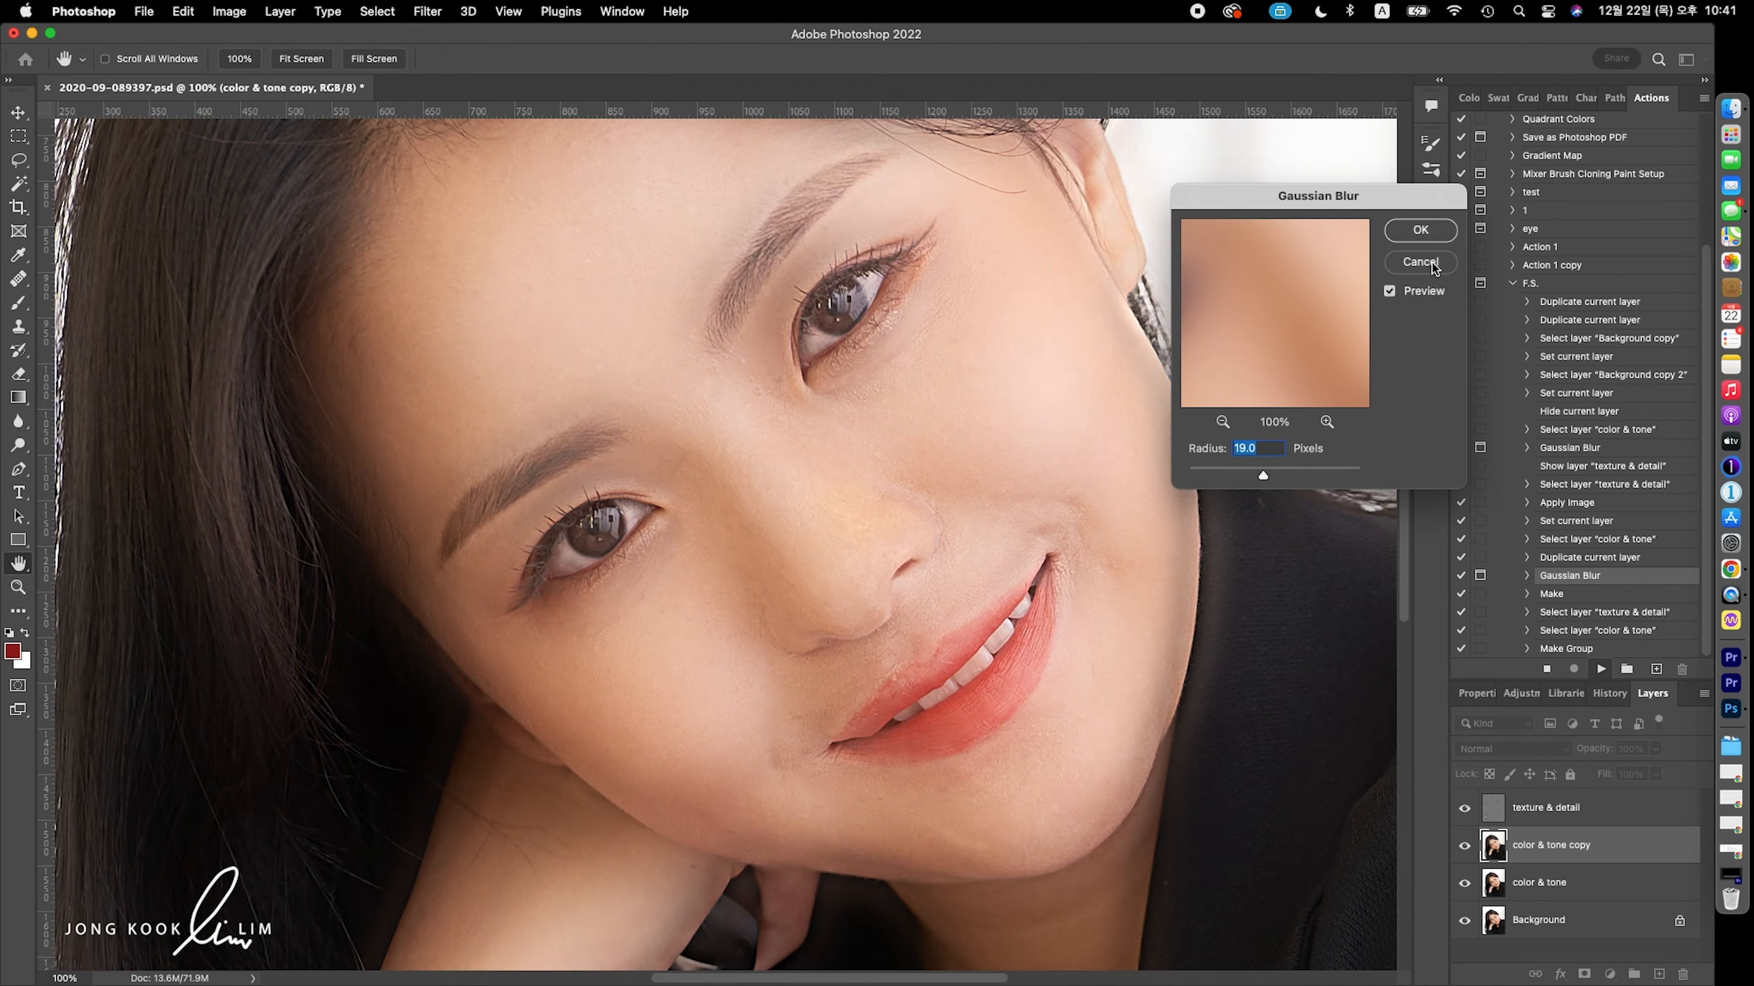
pyautogui.click(1434, 237)
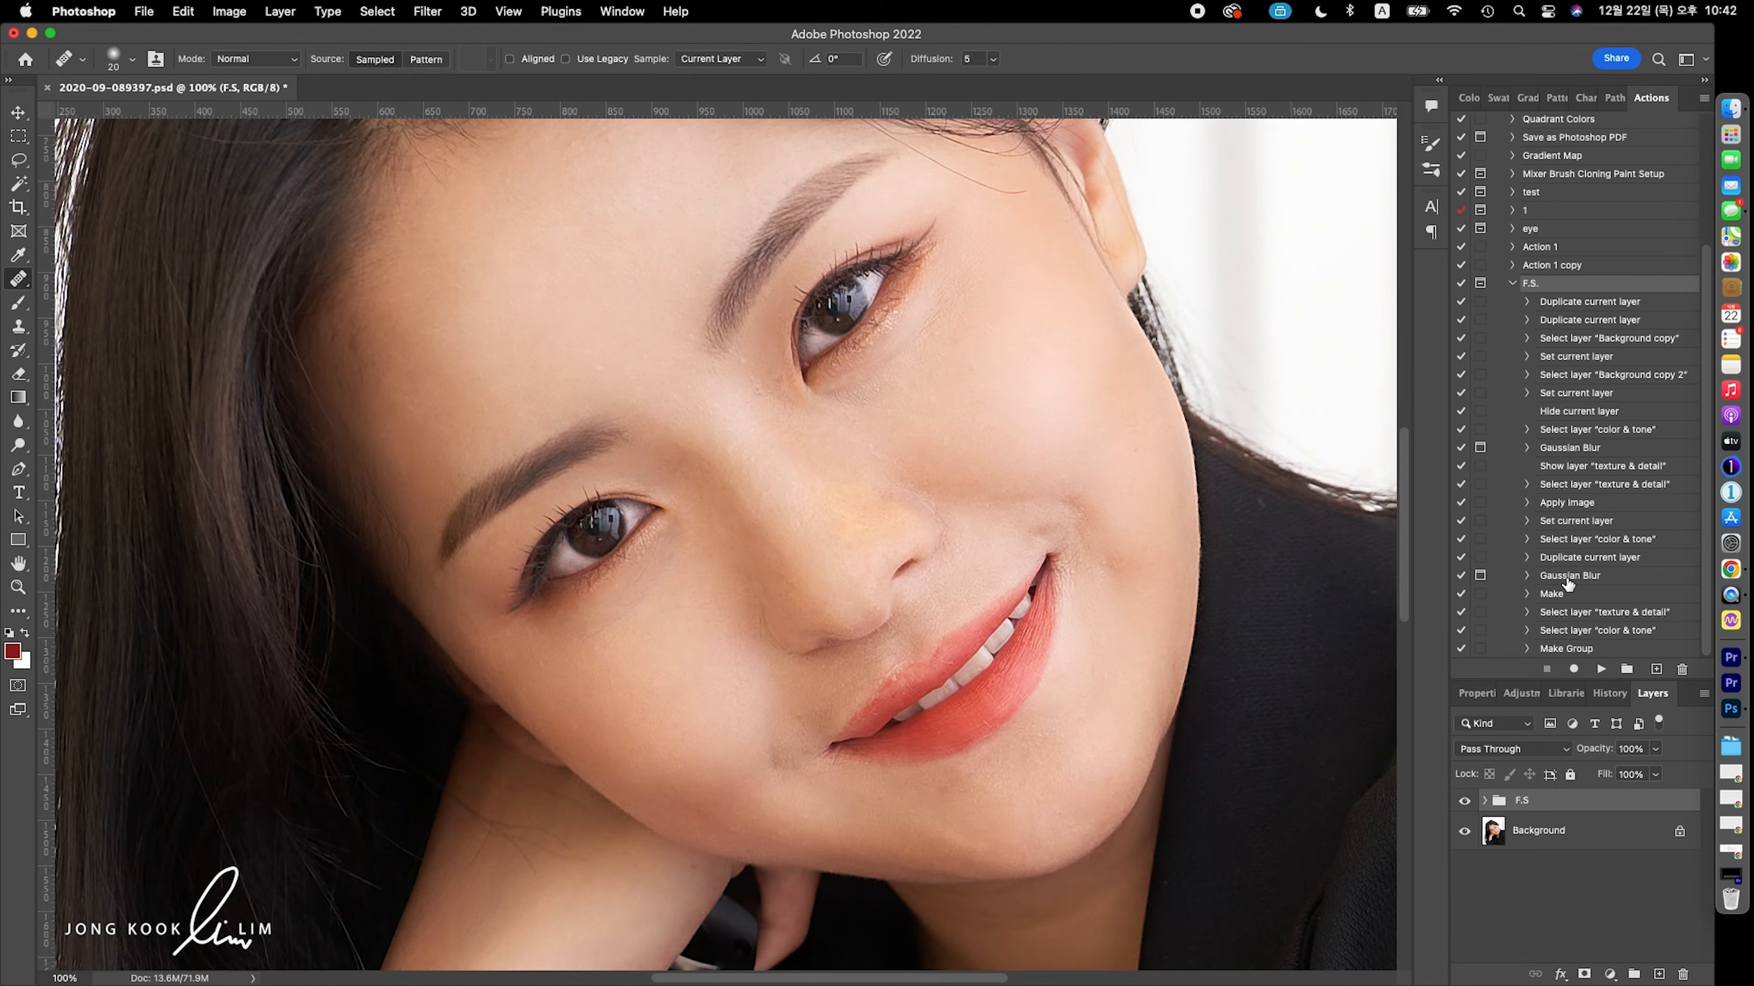
# Step: Insert a stop after the first Gaussian Blur, allowing continue, with the message "블러를 주는데 얼굴의 형태는 유지하고 피부의 디테일은 보이지 않을 정도로 블러를 준다"
pyautogui.click(1583, 449)
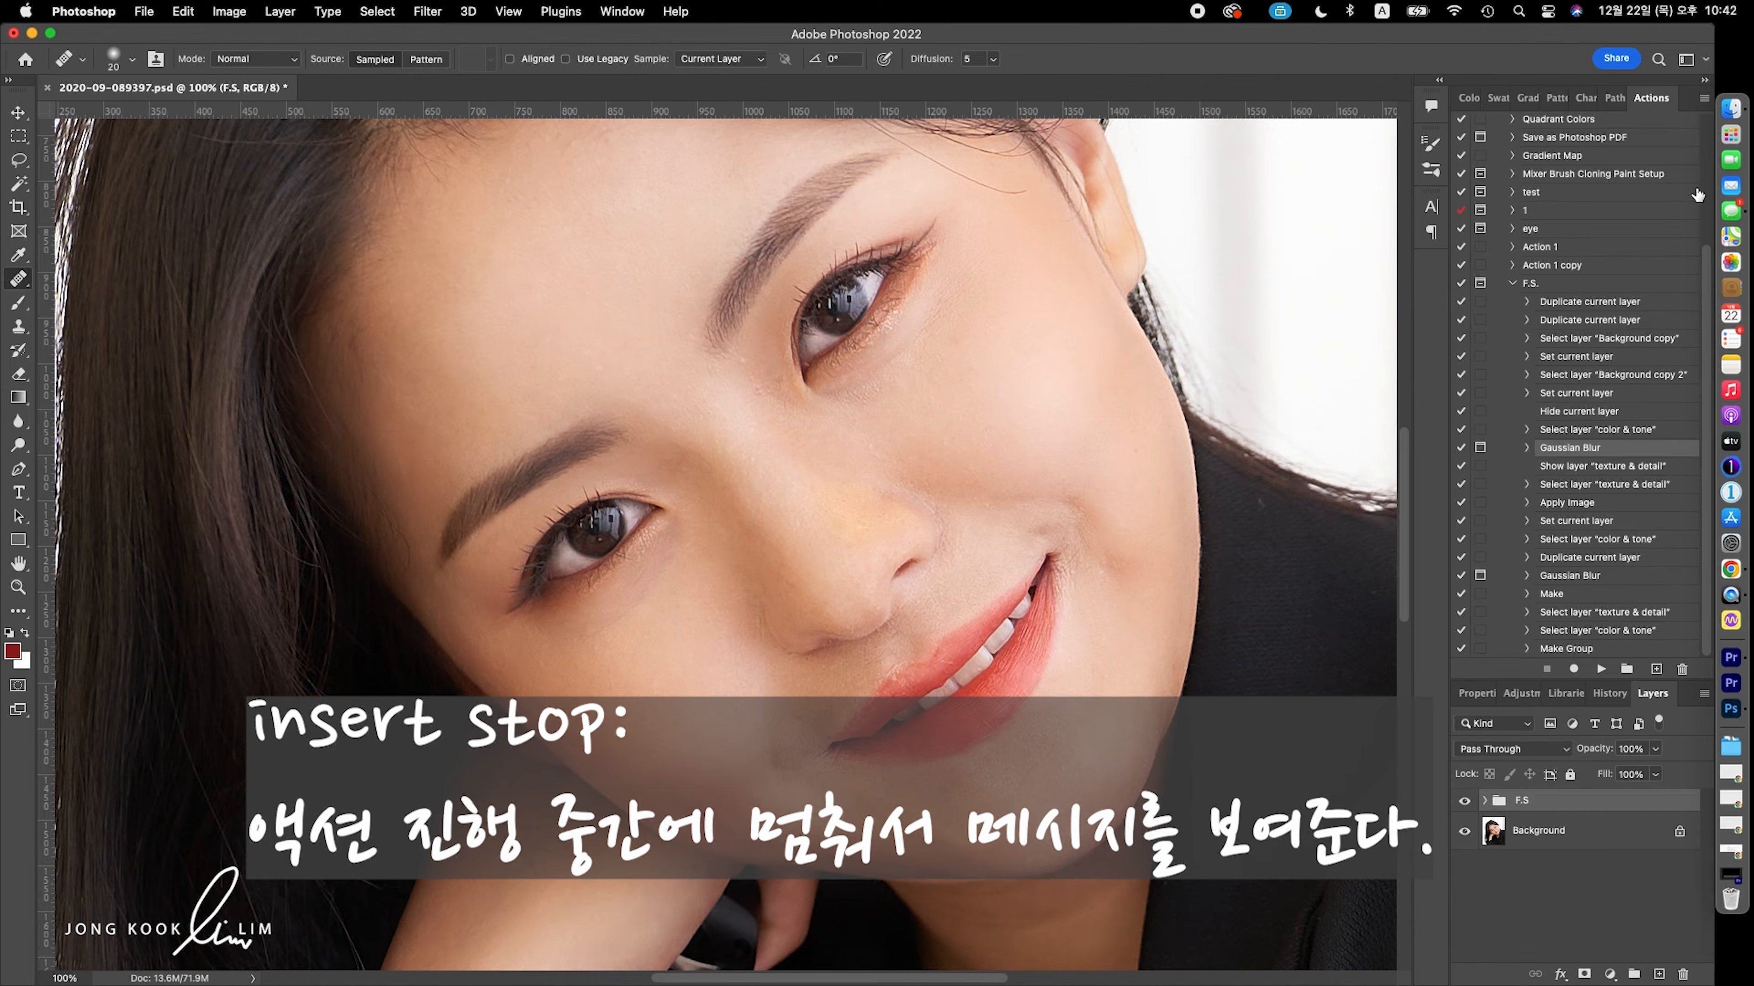
pyautogui.click(1706, 99)
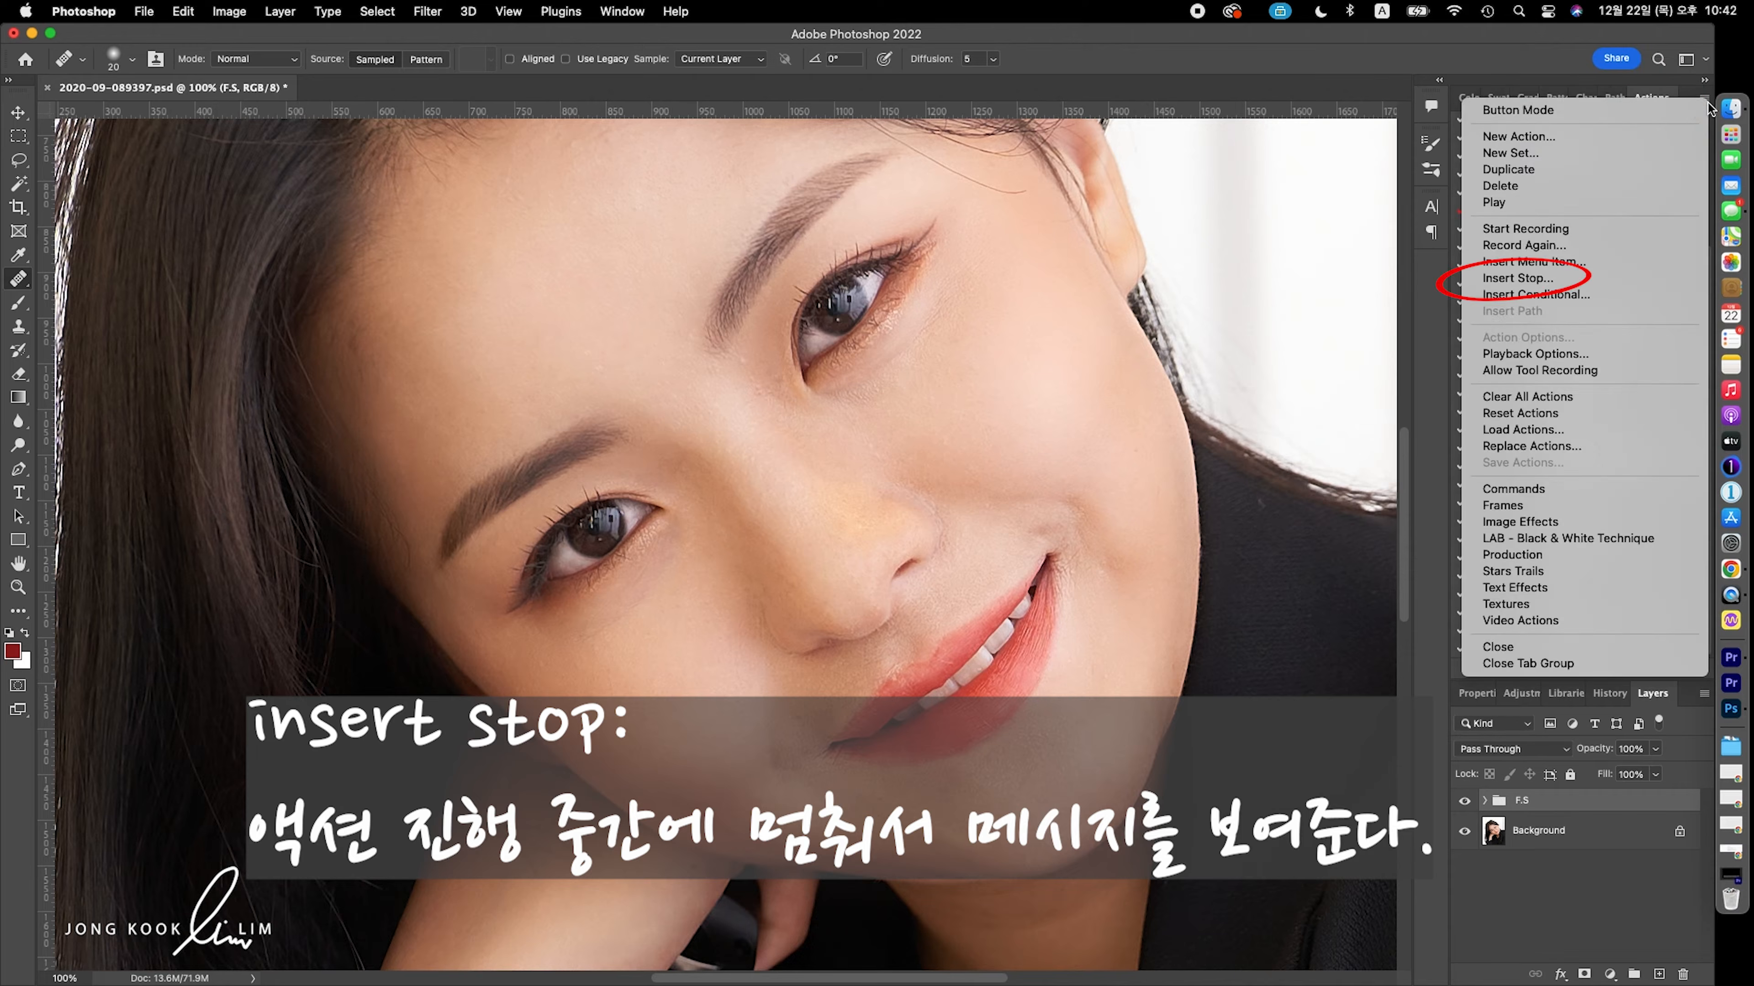
pyautogui.click(1555, 280)
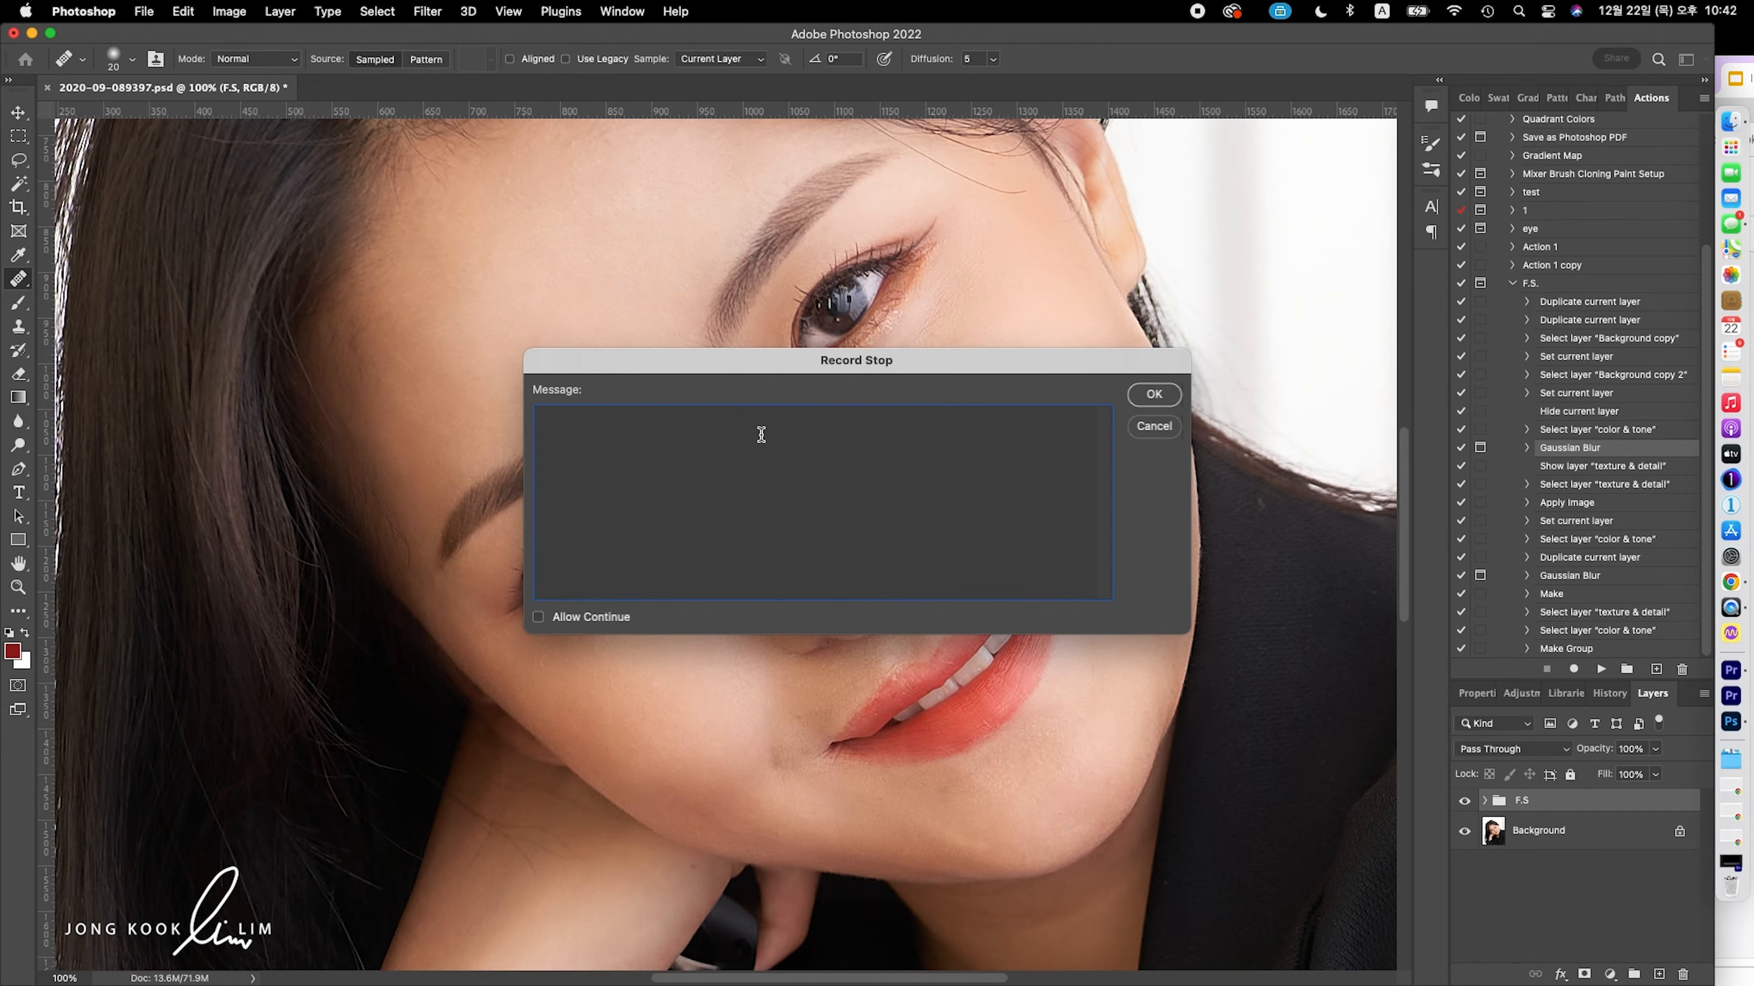
pyautogui.write('블러를 주는데 얼굴의 형태는 유지하고 피부의 디테일은 보이지 않을 정도로 블러를 준다')
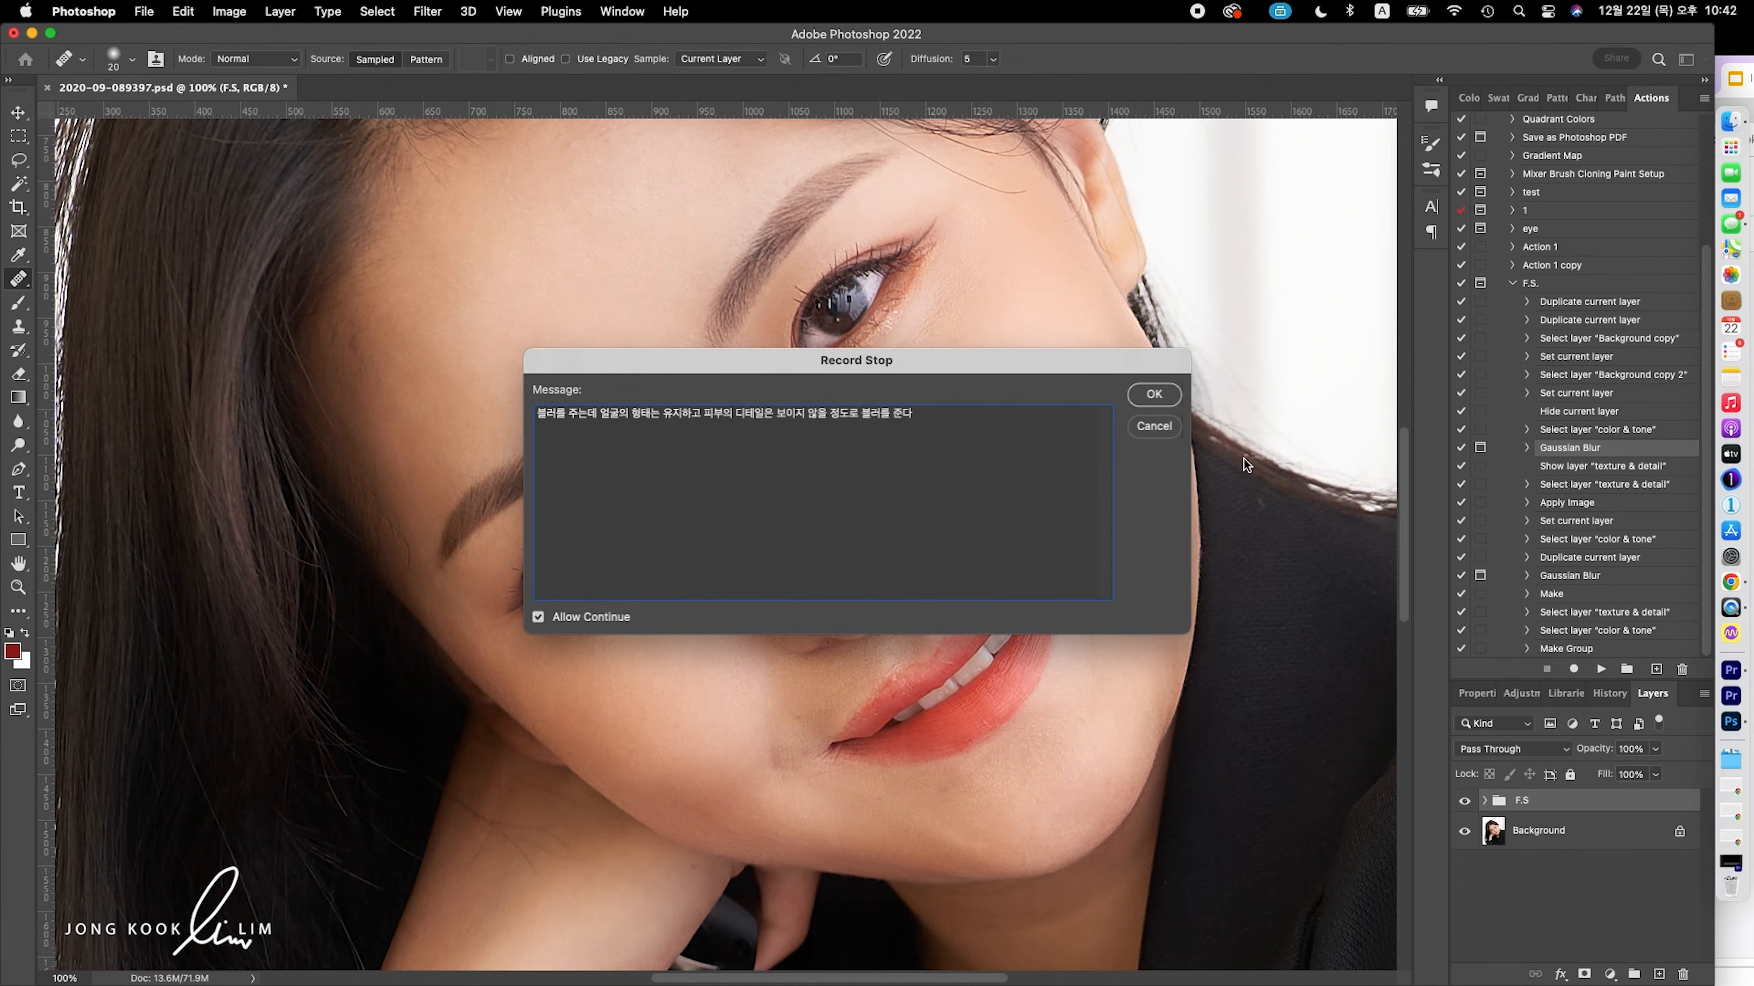
pyautogui.click(1160, 398)
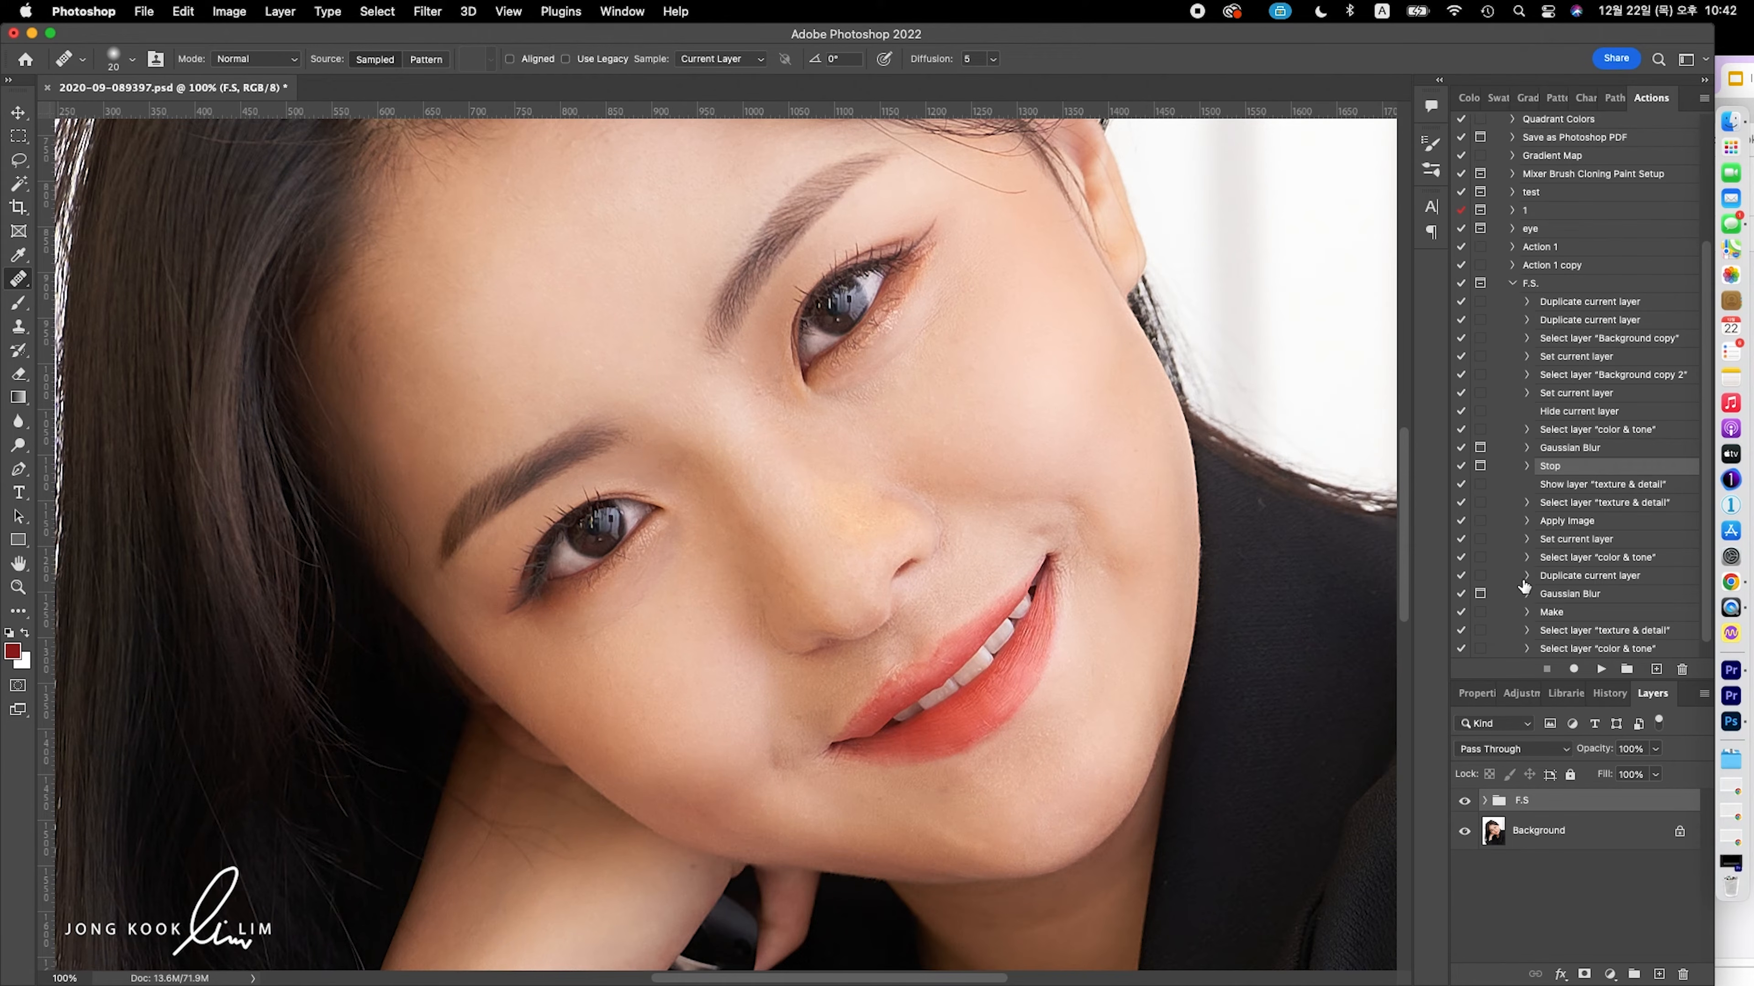
# Step: Insert a stop after the second Gaussian Blur, allowing continue, with the message "이번에 블러는 내가 원하는 최종 피부의 부드러운 상태 까지 블러를 준다."
pyautogui.click(1563, 596)
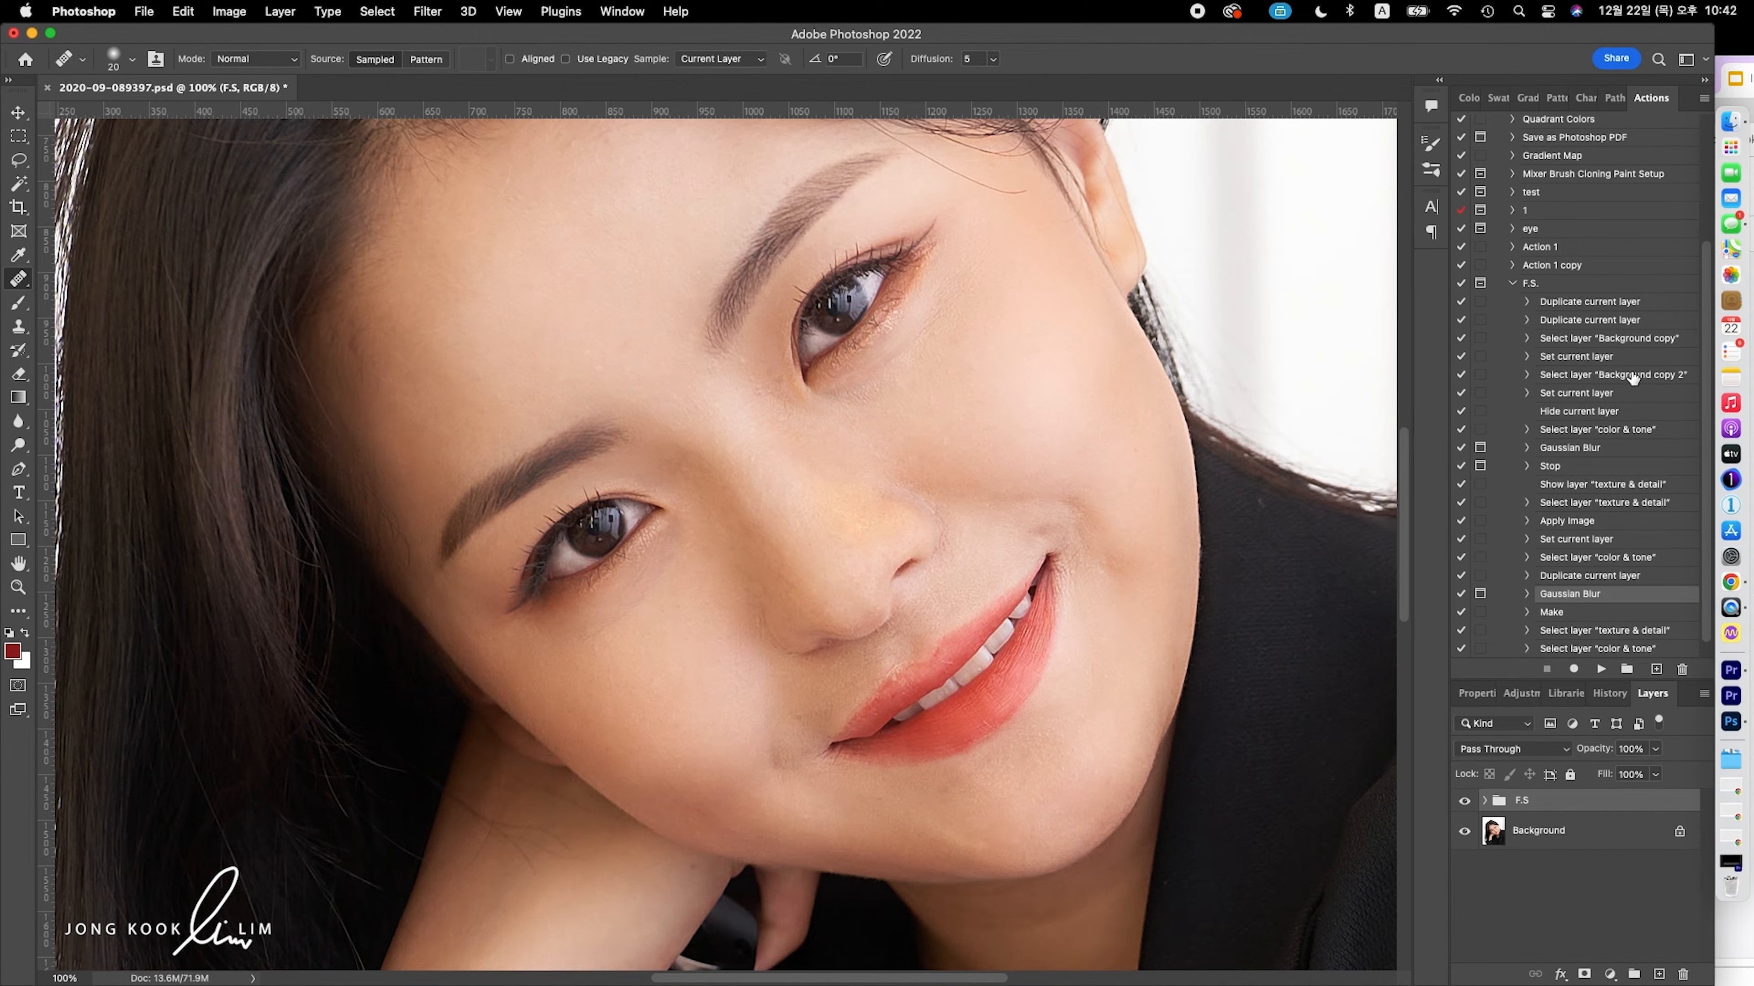
pyautogui.click(1704, 103)
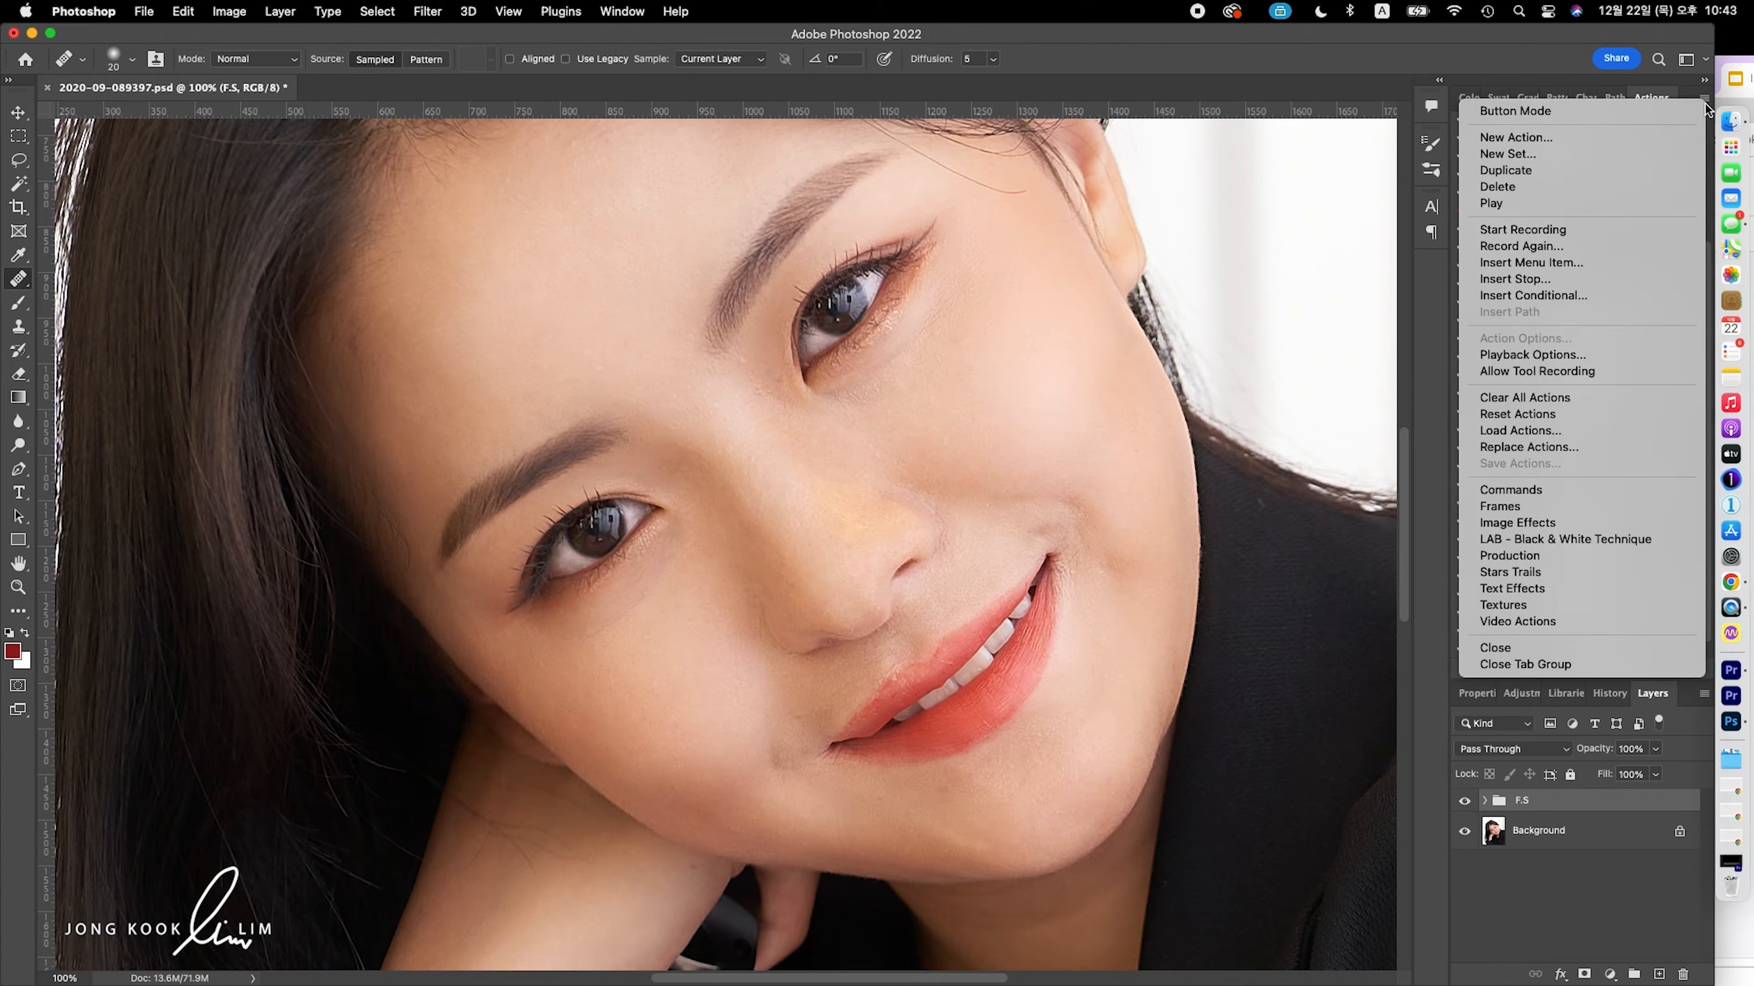
pyautogui.click(1544, 281)
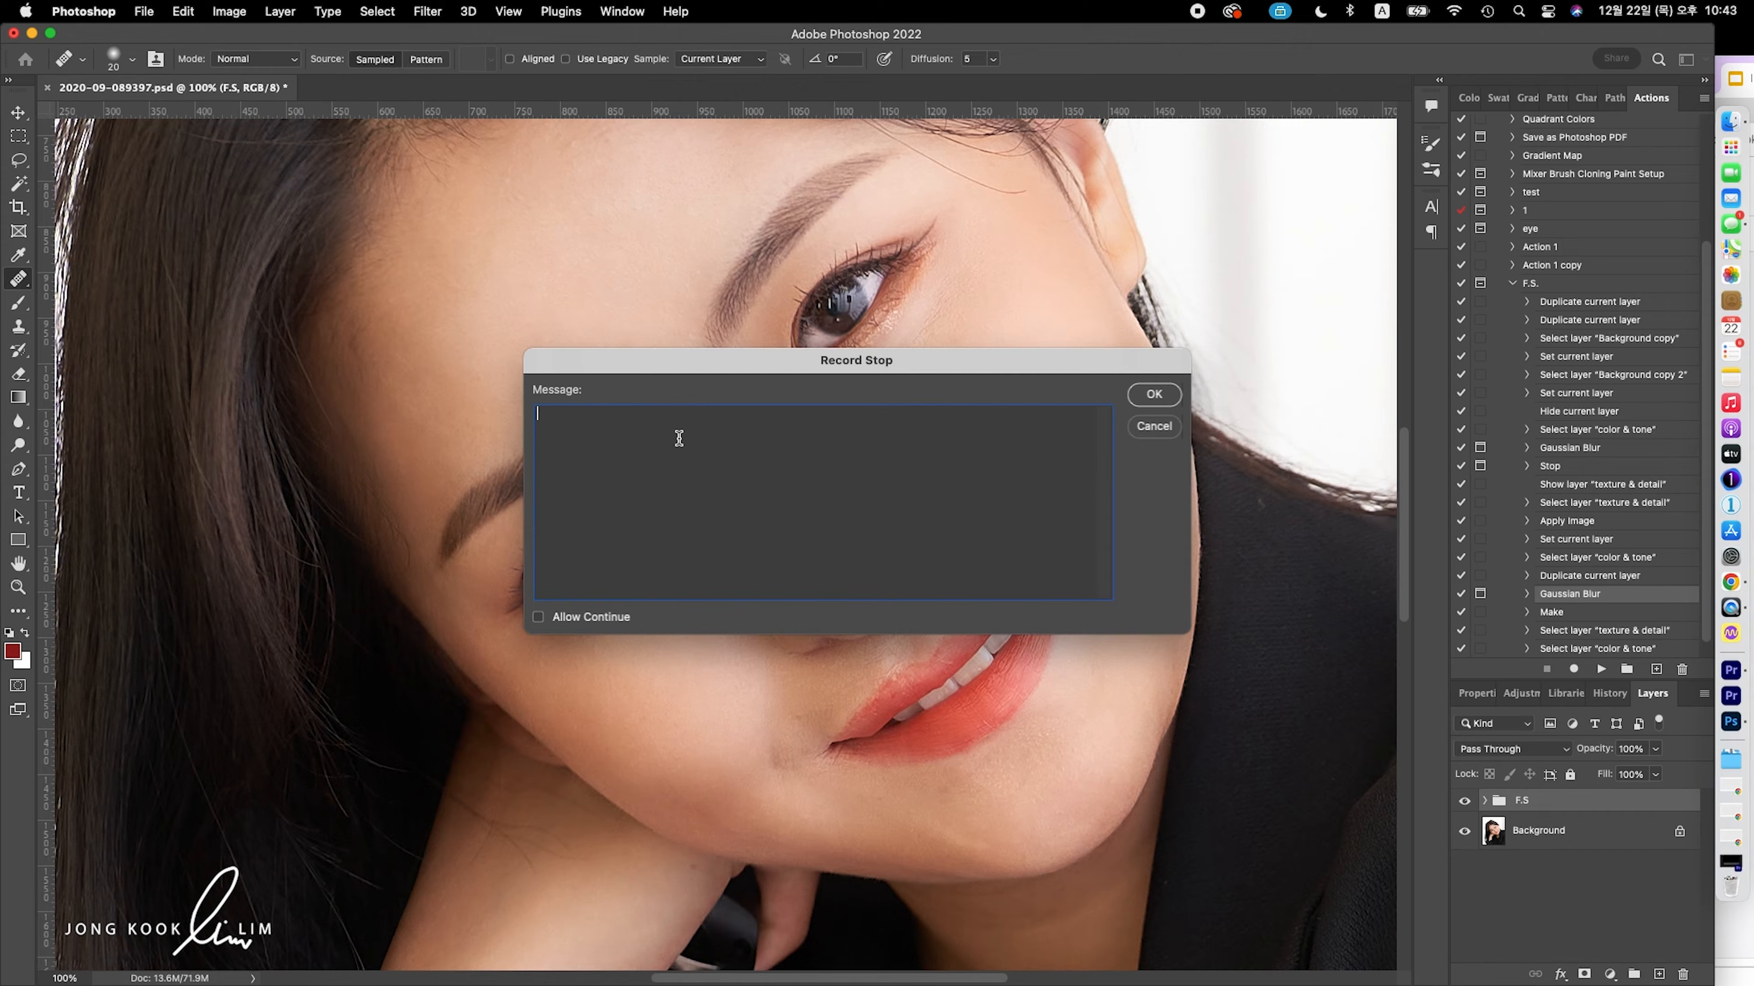
pyautogui.write('이번에 블러는 내가 원하는 최종 피부의 부드러운 상태 까지 블러를 준다.')
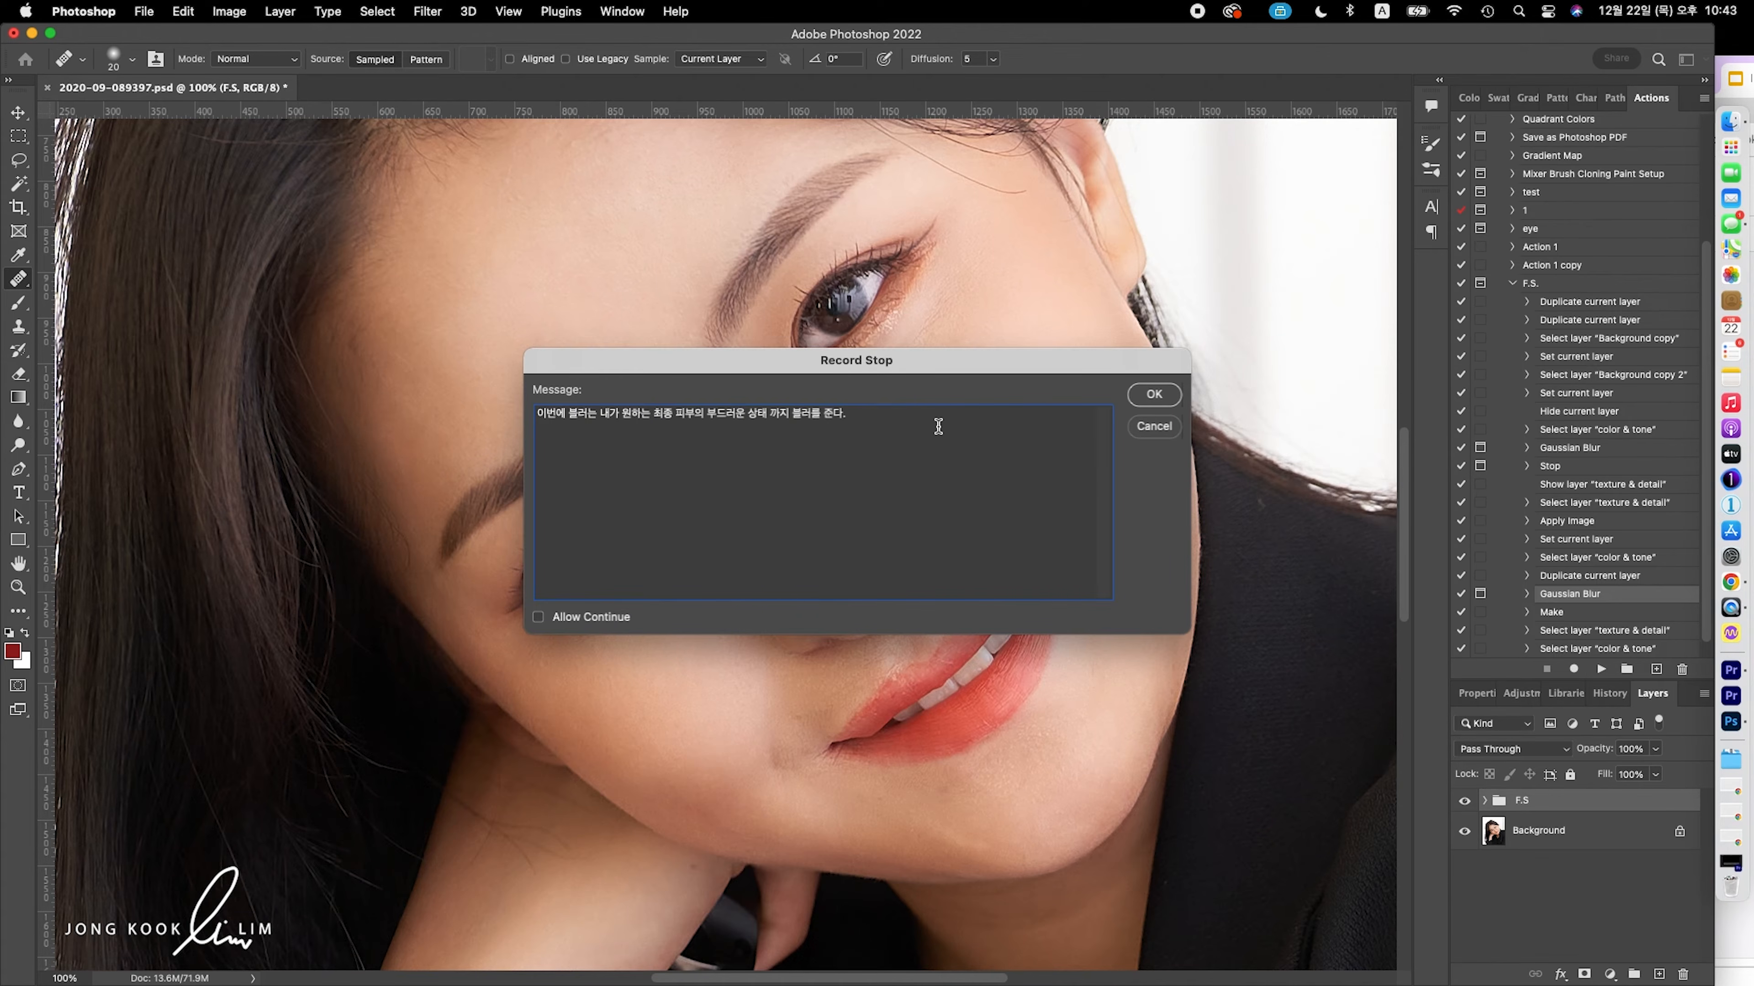
pyautogui.click(539, 617)
pyautogui.click(1154, 394)
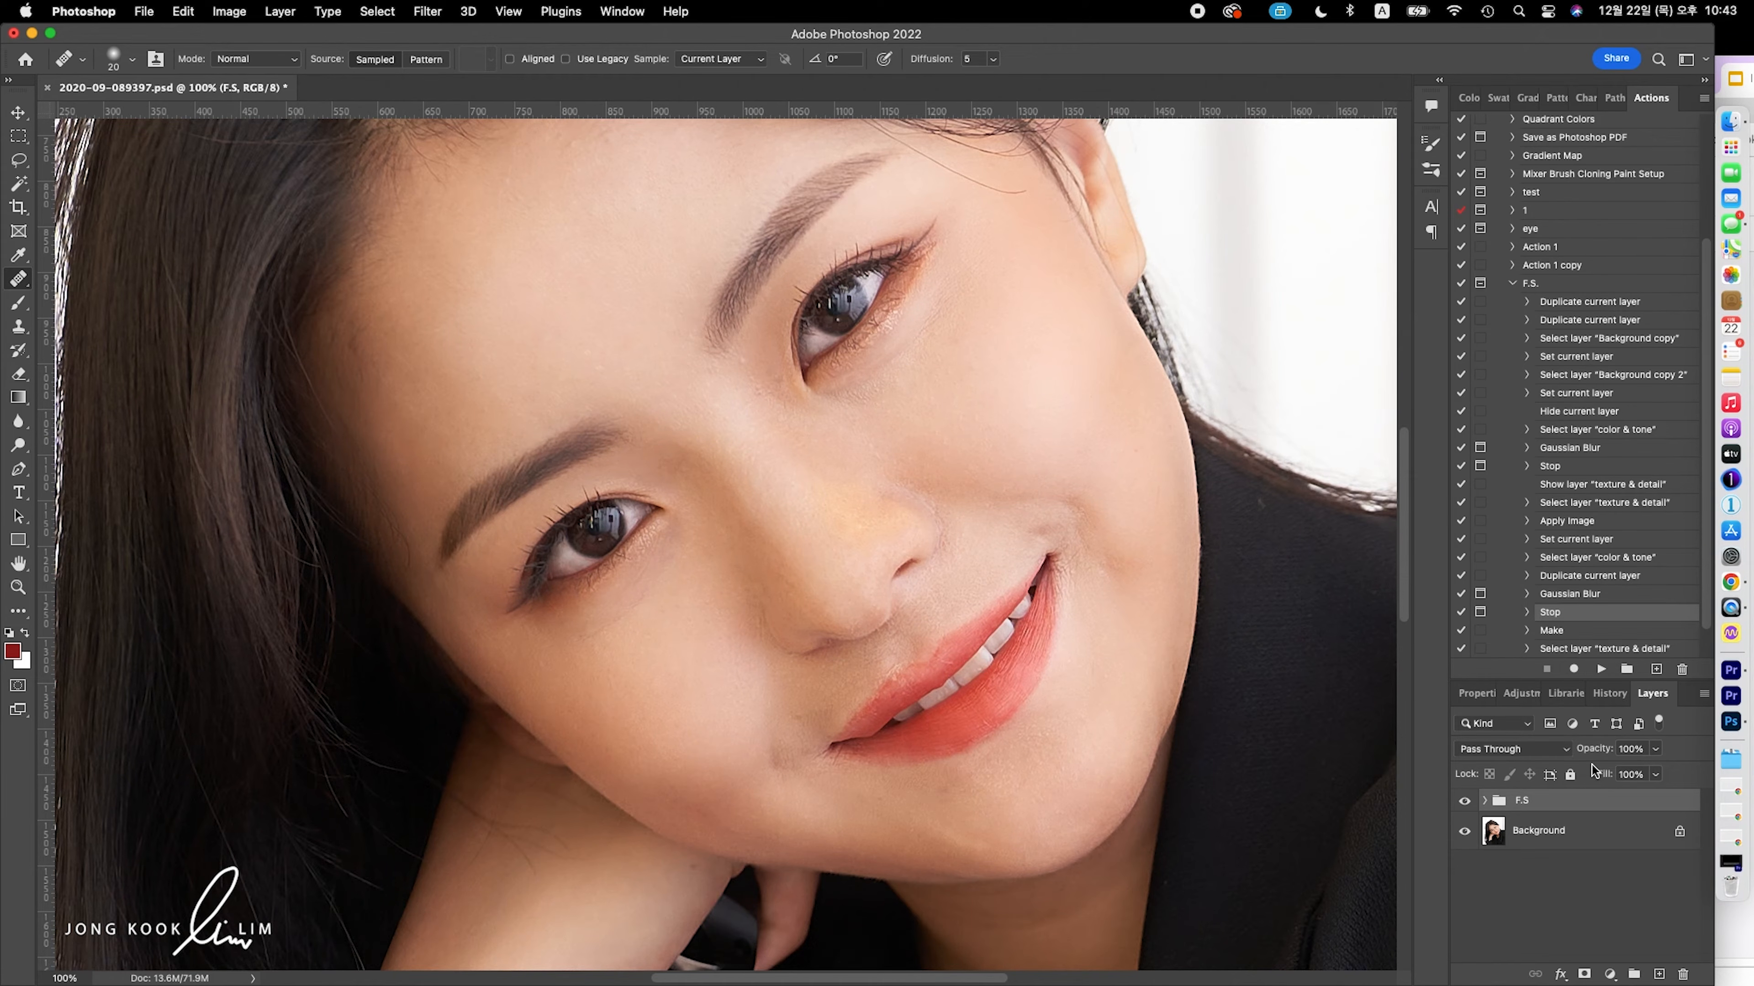
# Step: Delete the F.S layer group and move both Stop steps directly above their Gaussian Blur steps in the F.S. action
pyautogui.moveTo(1524, 806); pyautogui.dragTo(1679, 970)
pyautogui.click(1546, 288)
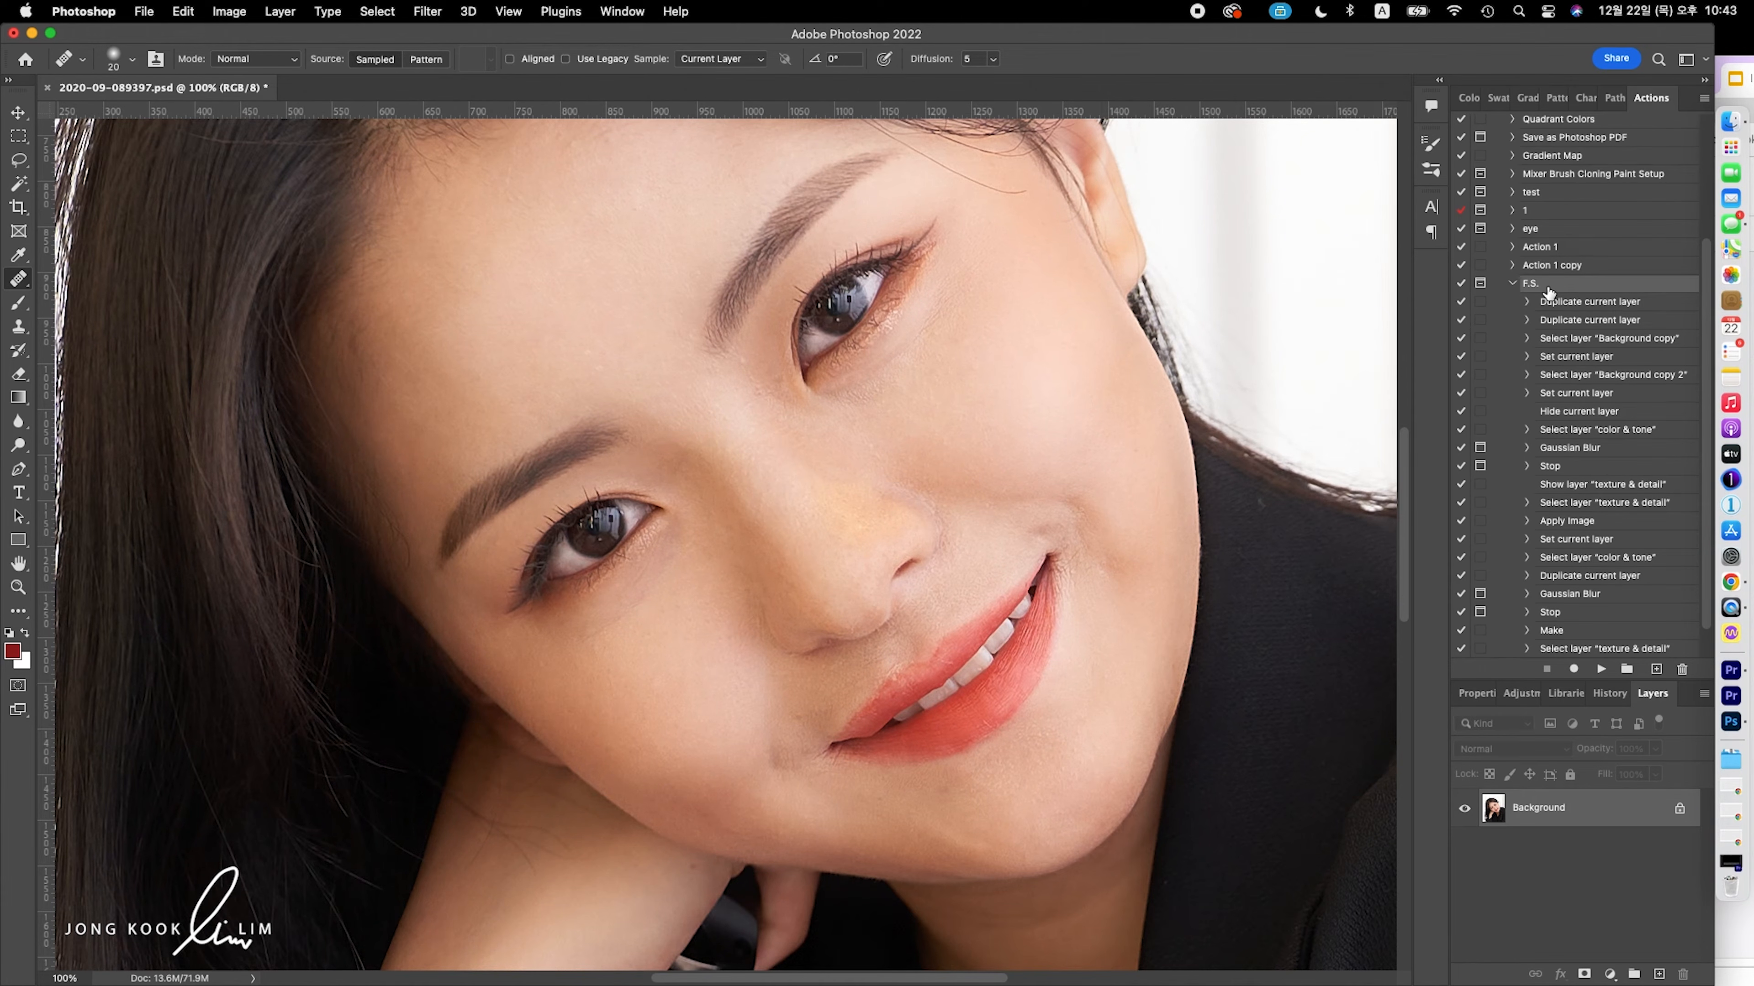
pyautogui.click(1550, 447)
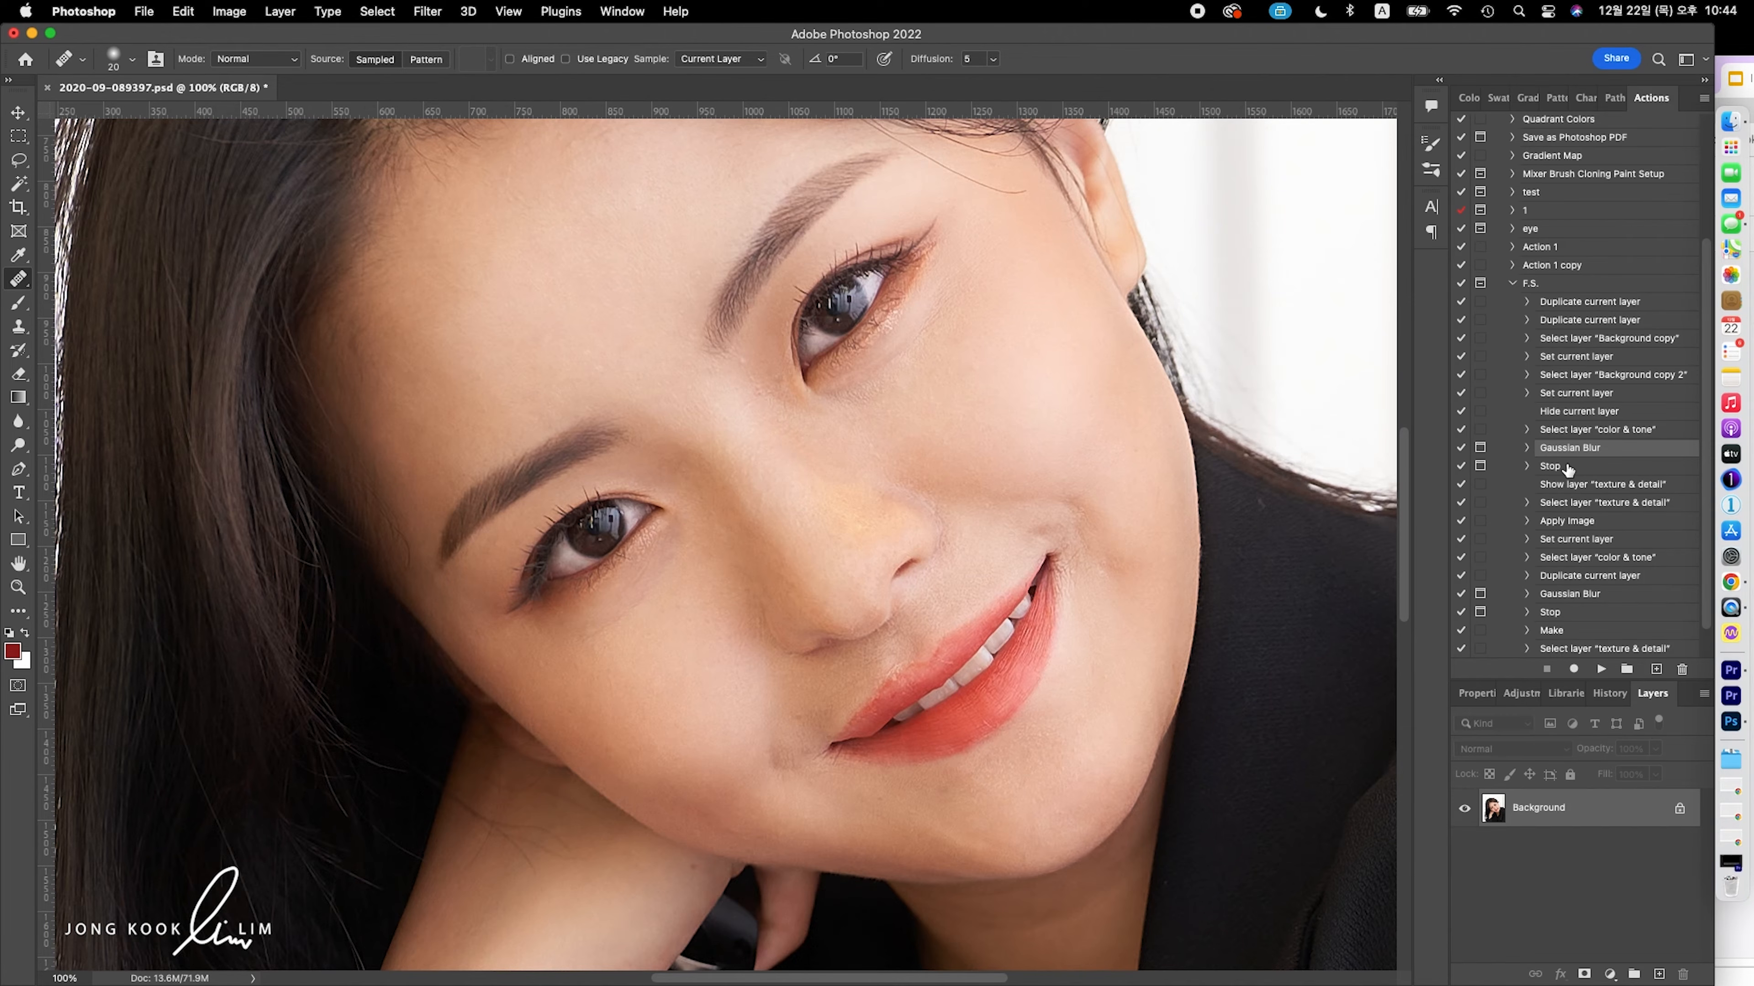
pyautogui.moveTo(1553, 468); pyautogui.dragTo(1559, 449)
pyautogui.moveTo(1550, 615); pyautogui.dragTo(1548, 588)
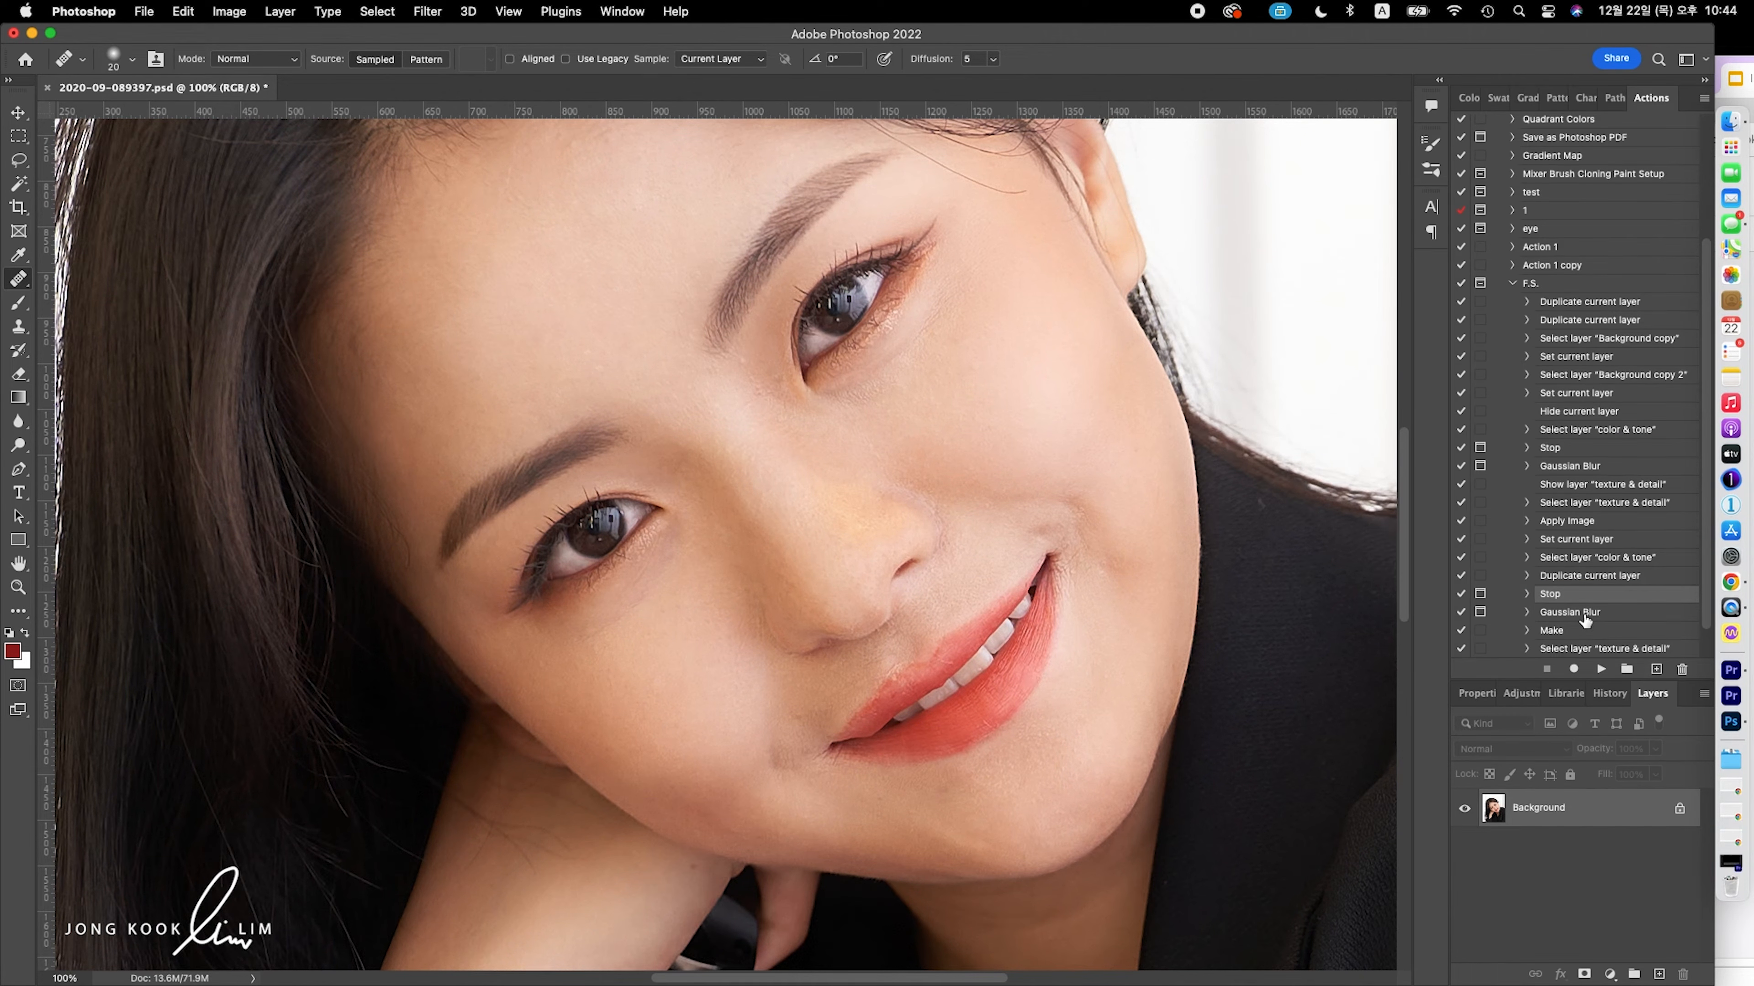
pyautogui.click(1551, 469)
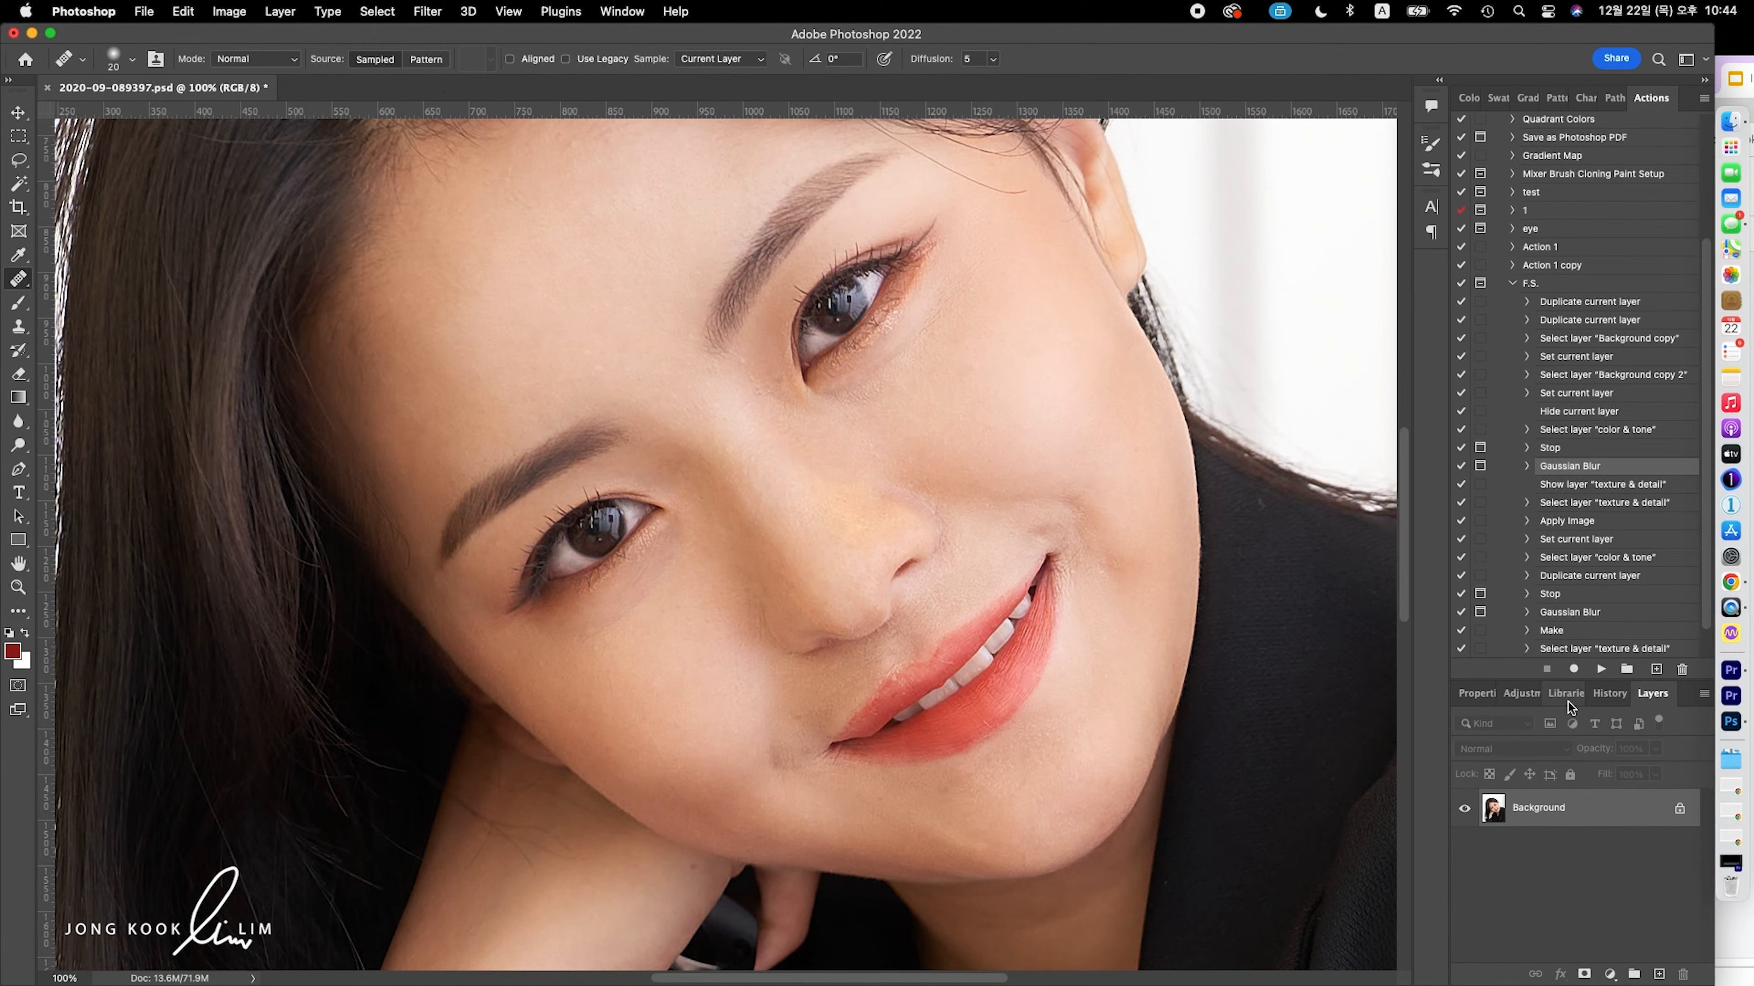
# Step: Play the F.S. action past both stops with Gaussian Blur radii of 7.4 and 21.9 pixels, and expand the F.S layer group
pyautogui.click(1545, 288)
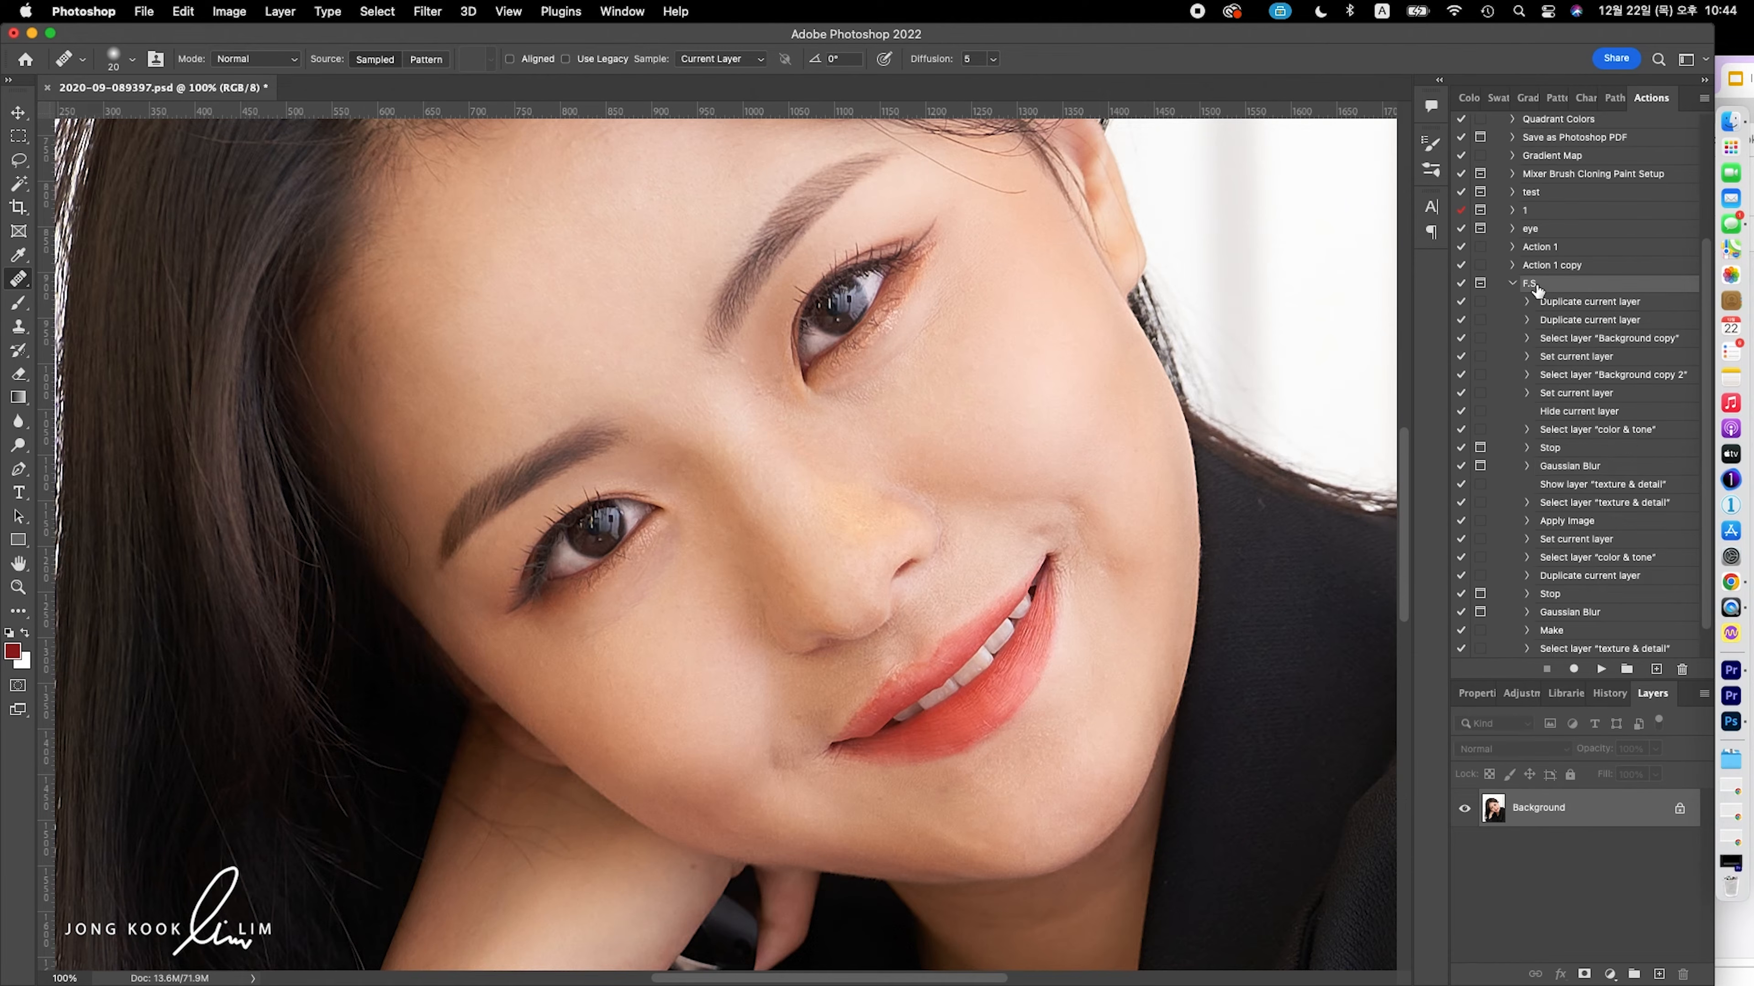
pyautogui.click(1599, 669)
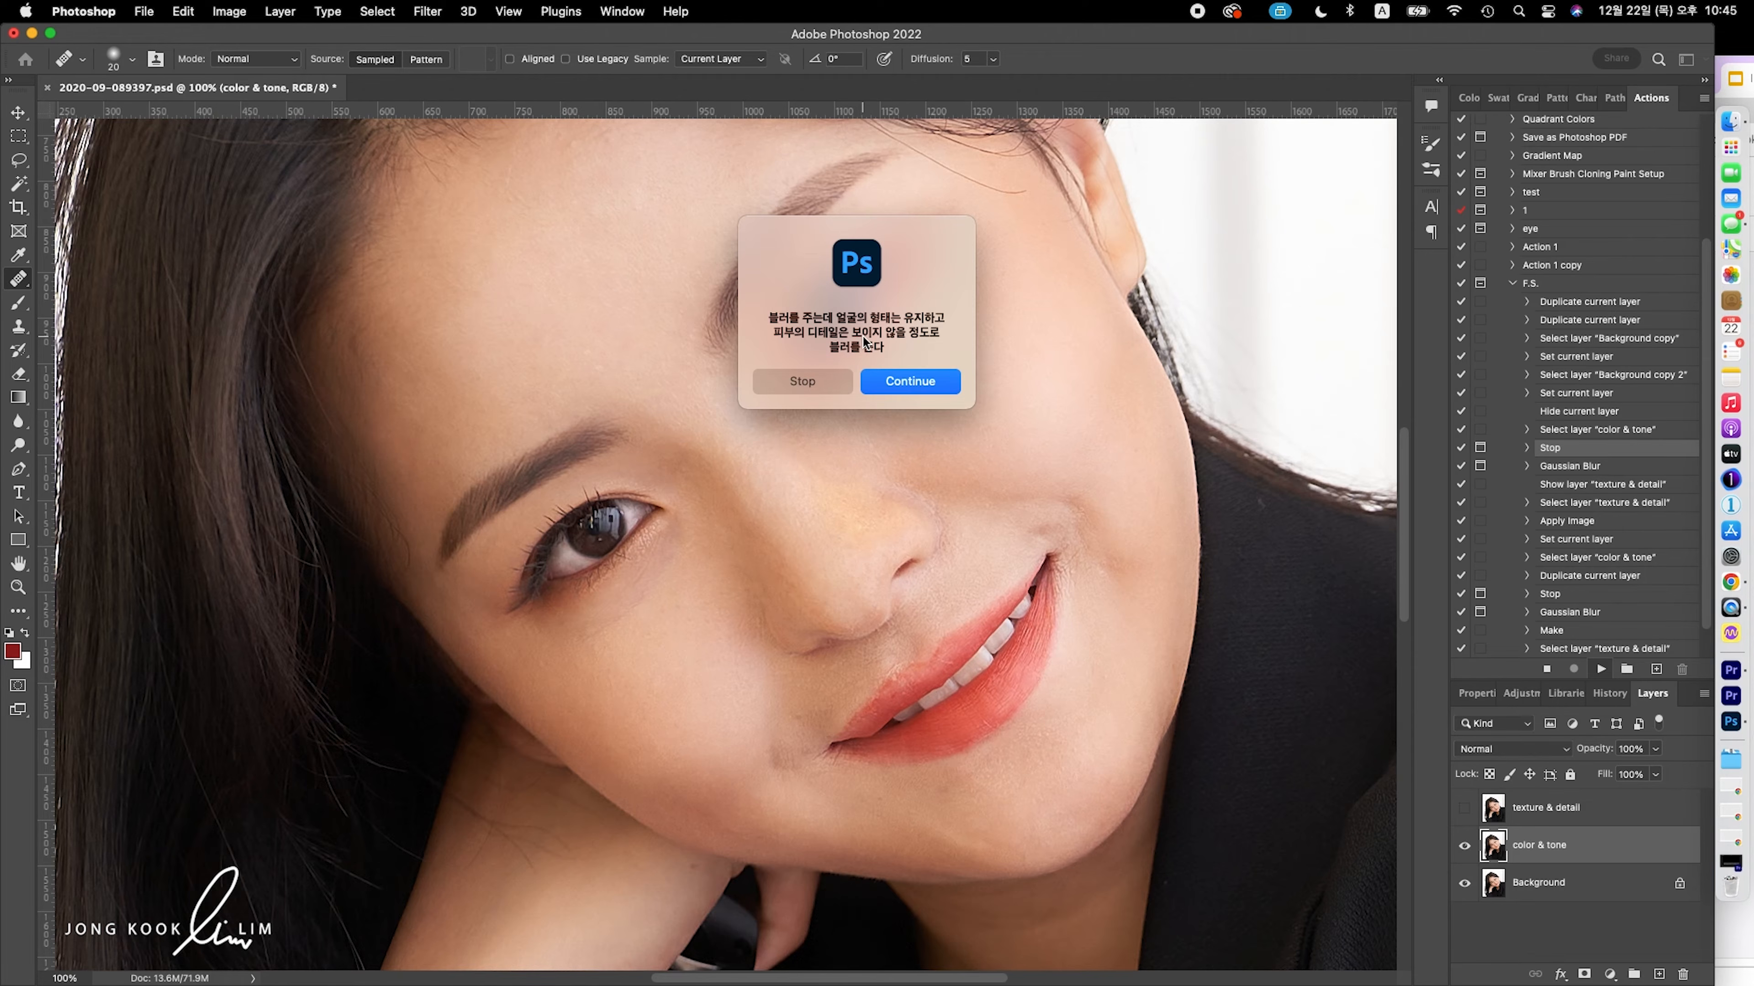
pyautogui.click(917, 386)
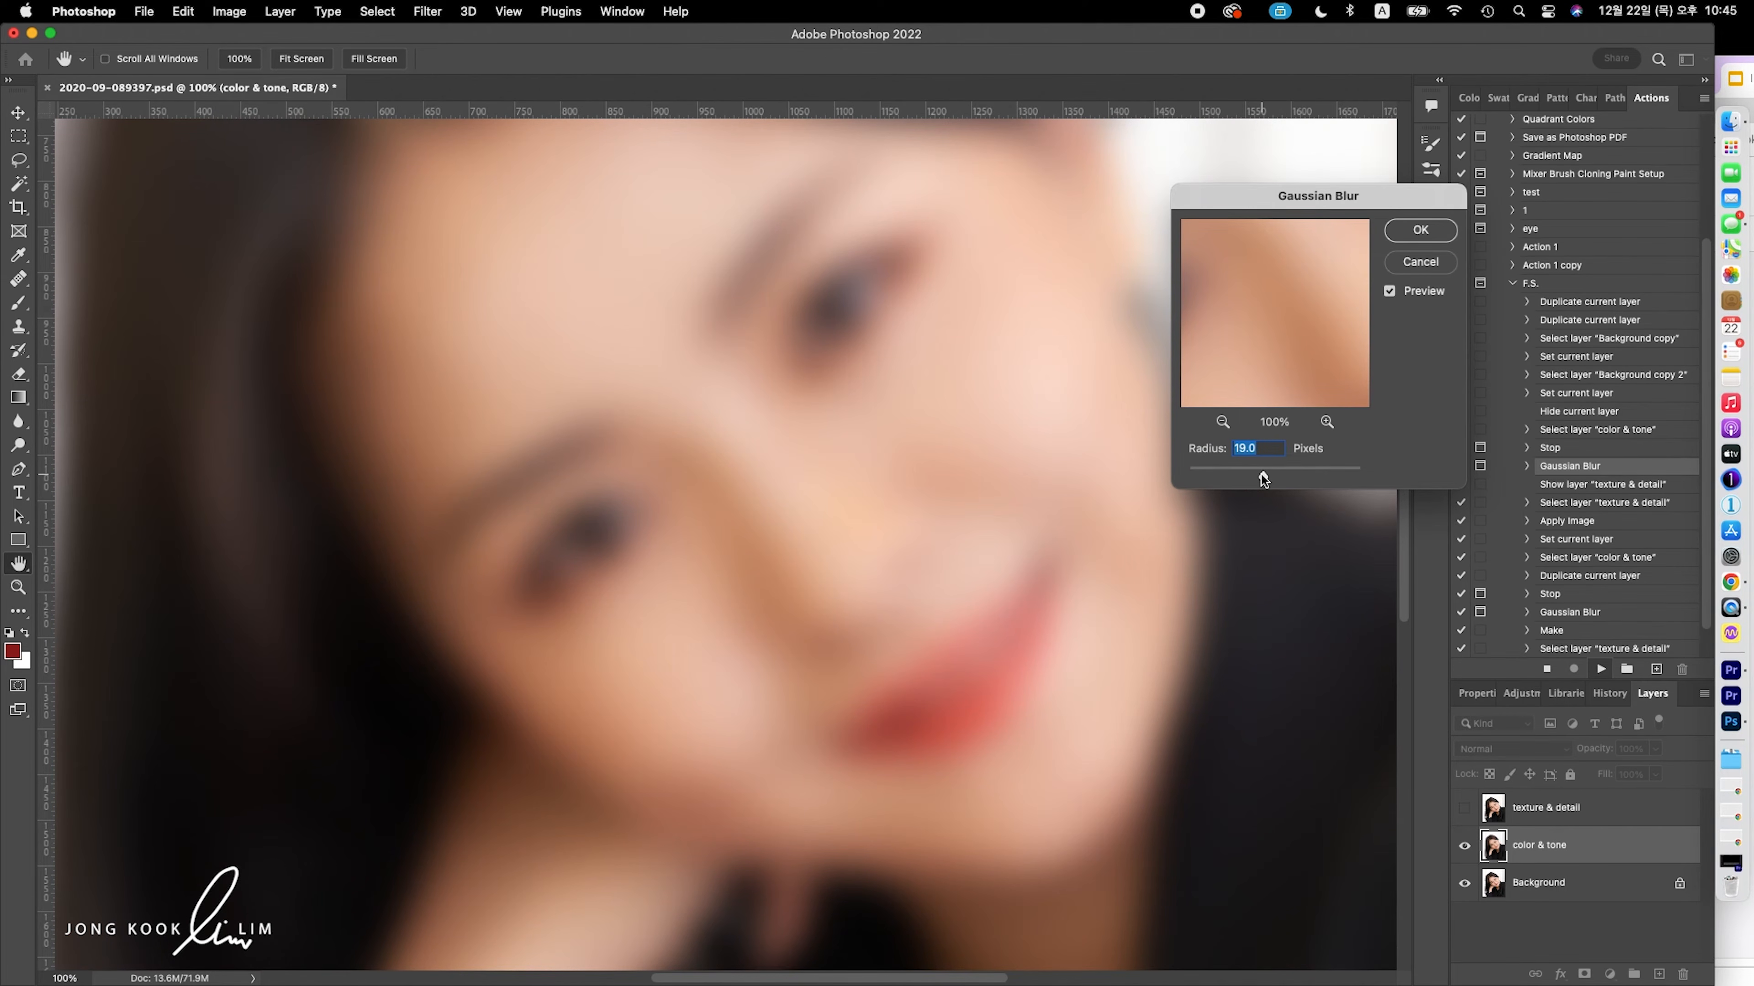
pyautogui.moveTo(1255, 478); pyautogui.dragTo(1248, 481)
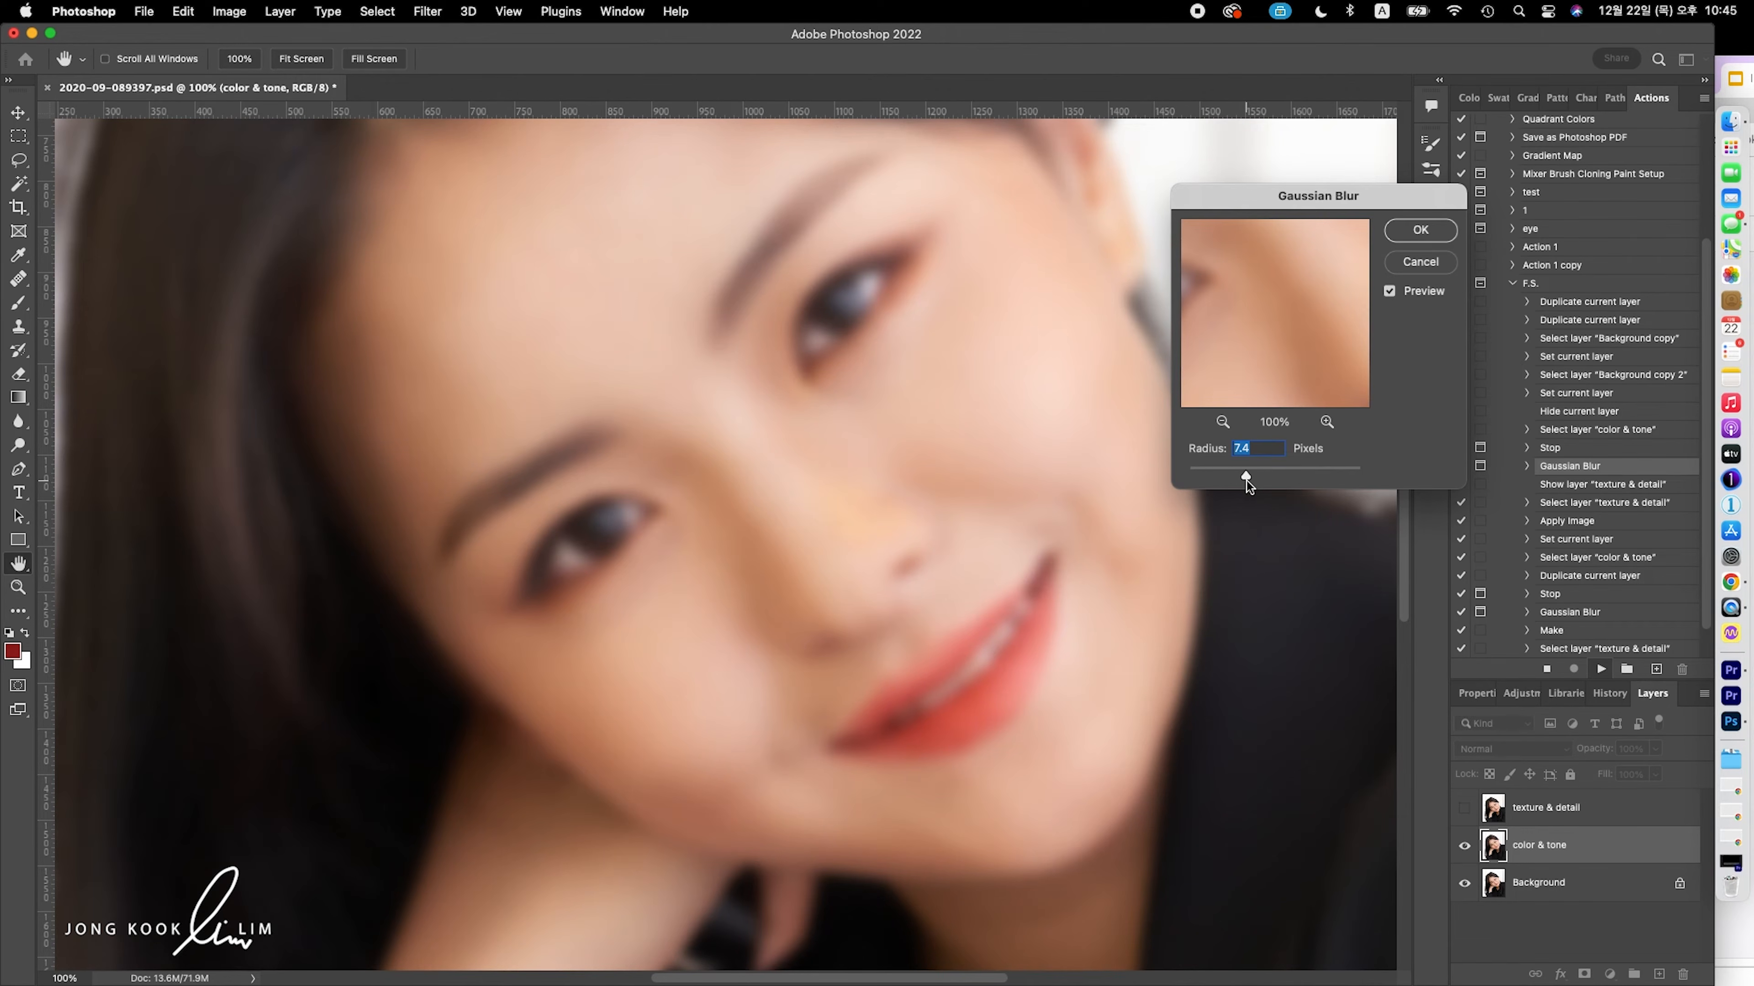
pyautogui.click(1420, 230)
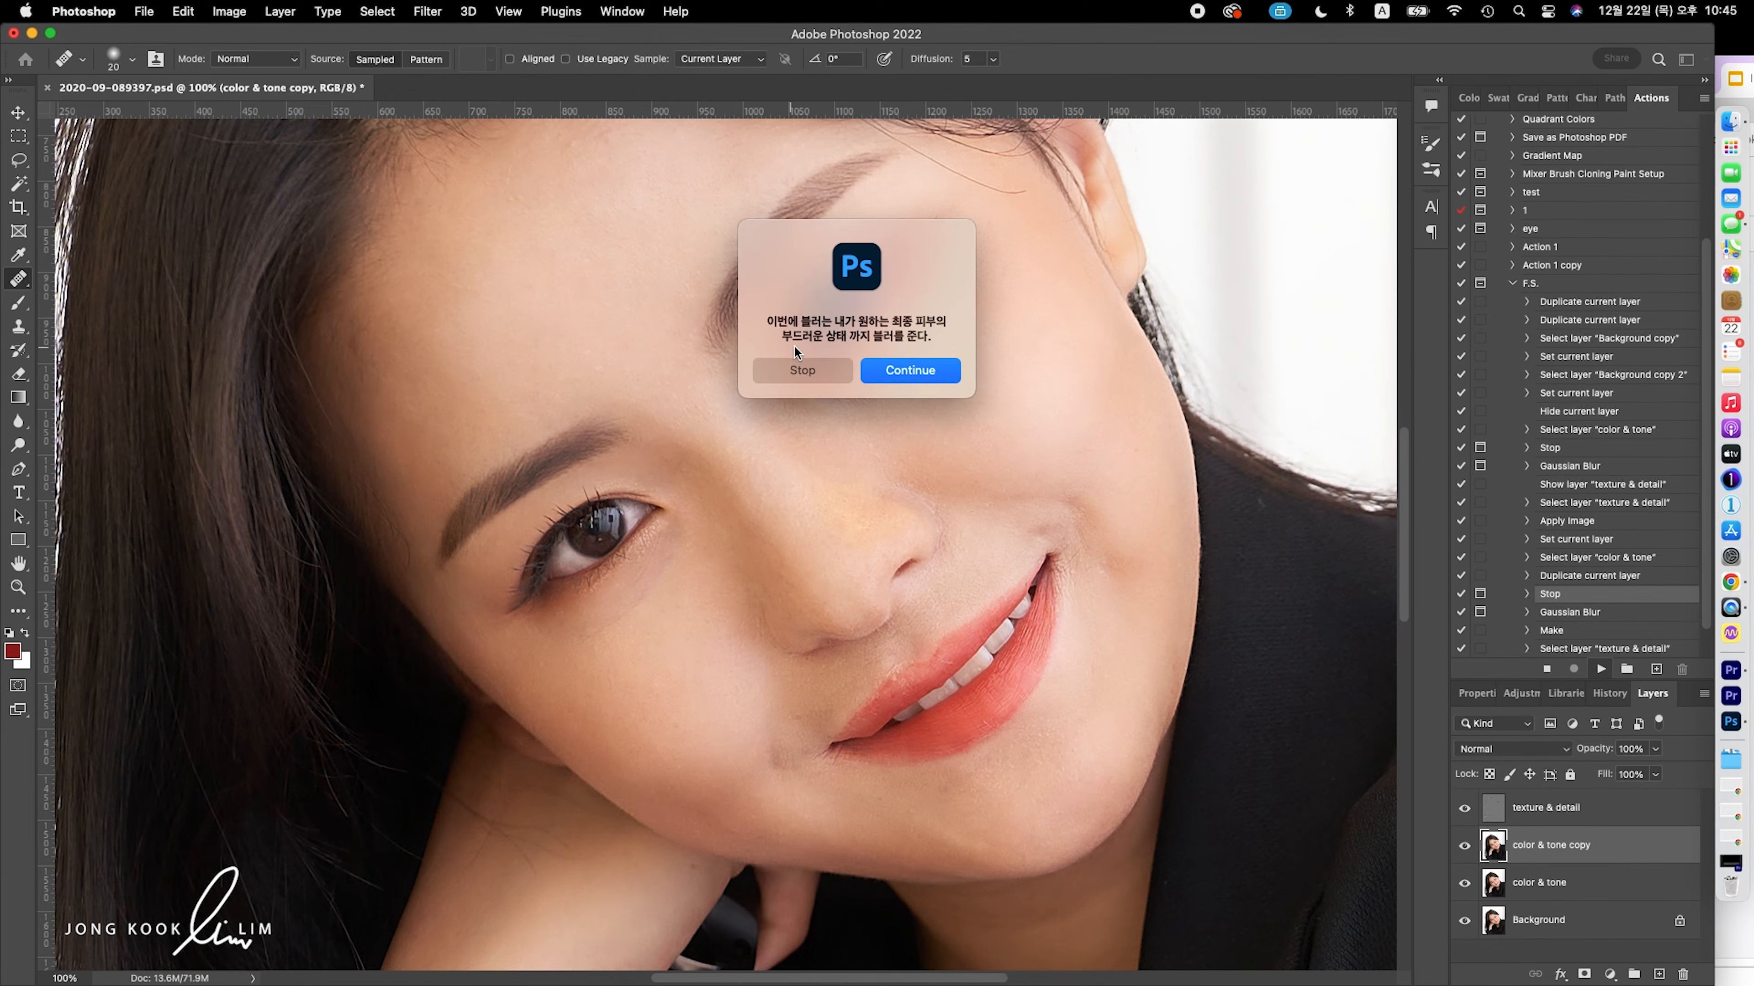
pyautogui.click(910, 370)
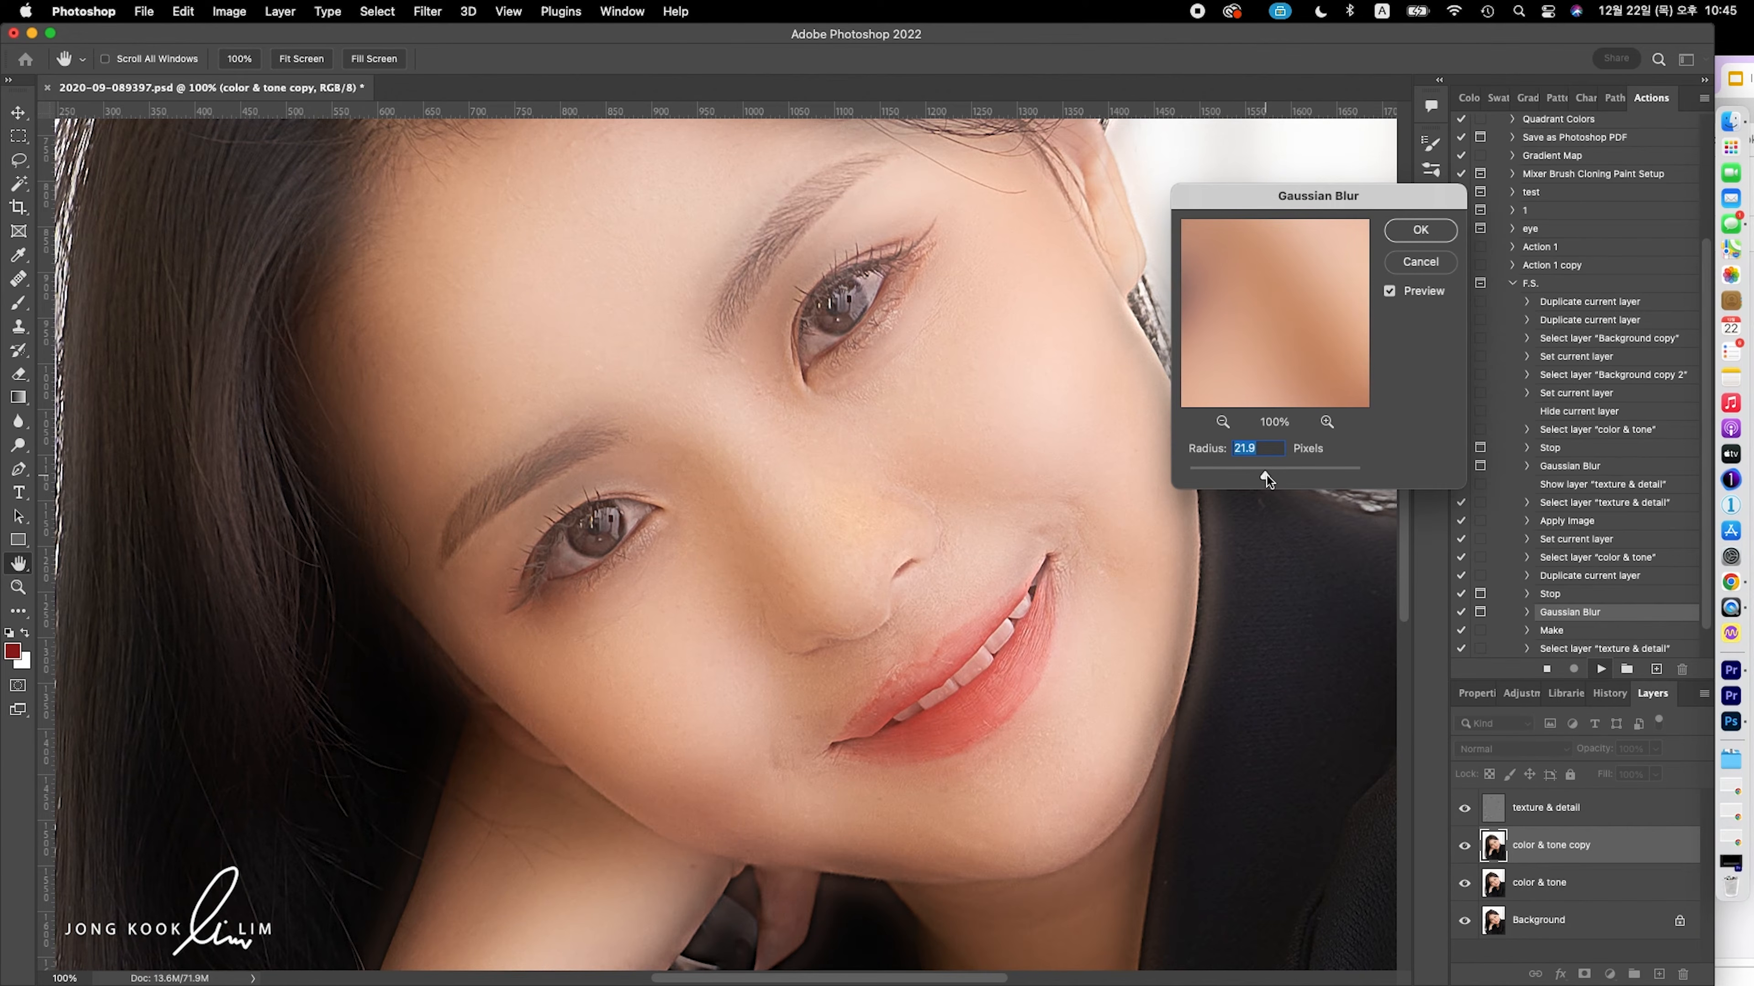
pyautogui.click(1423, 235)
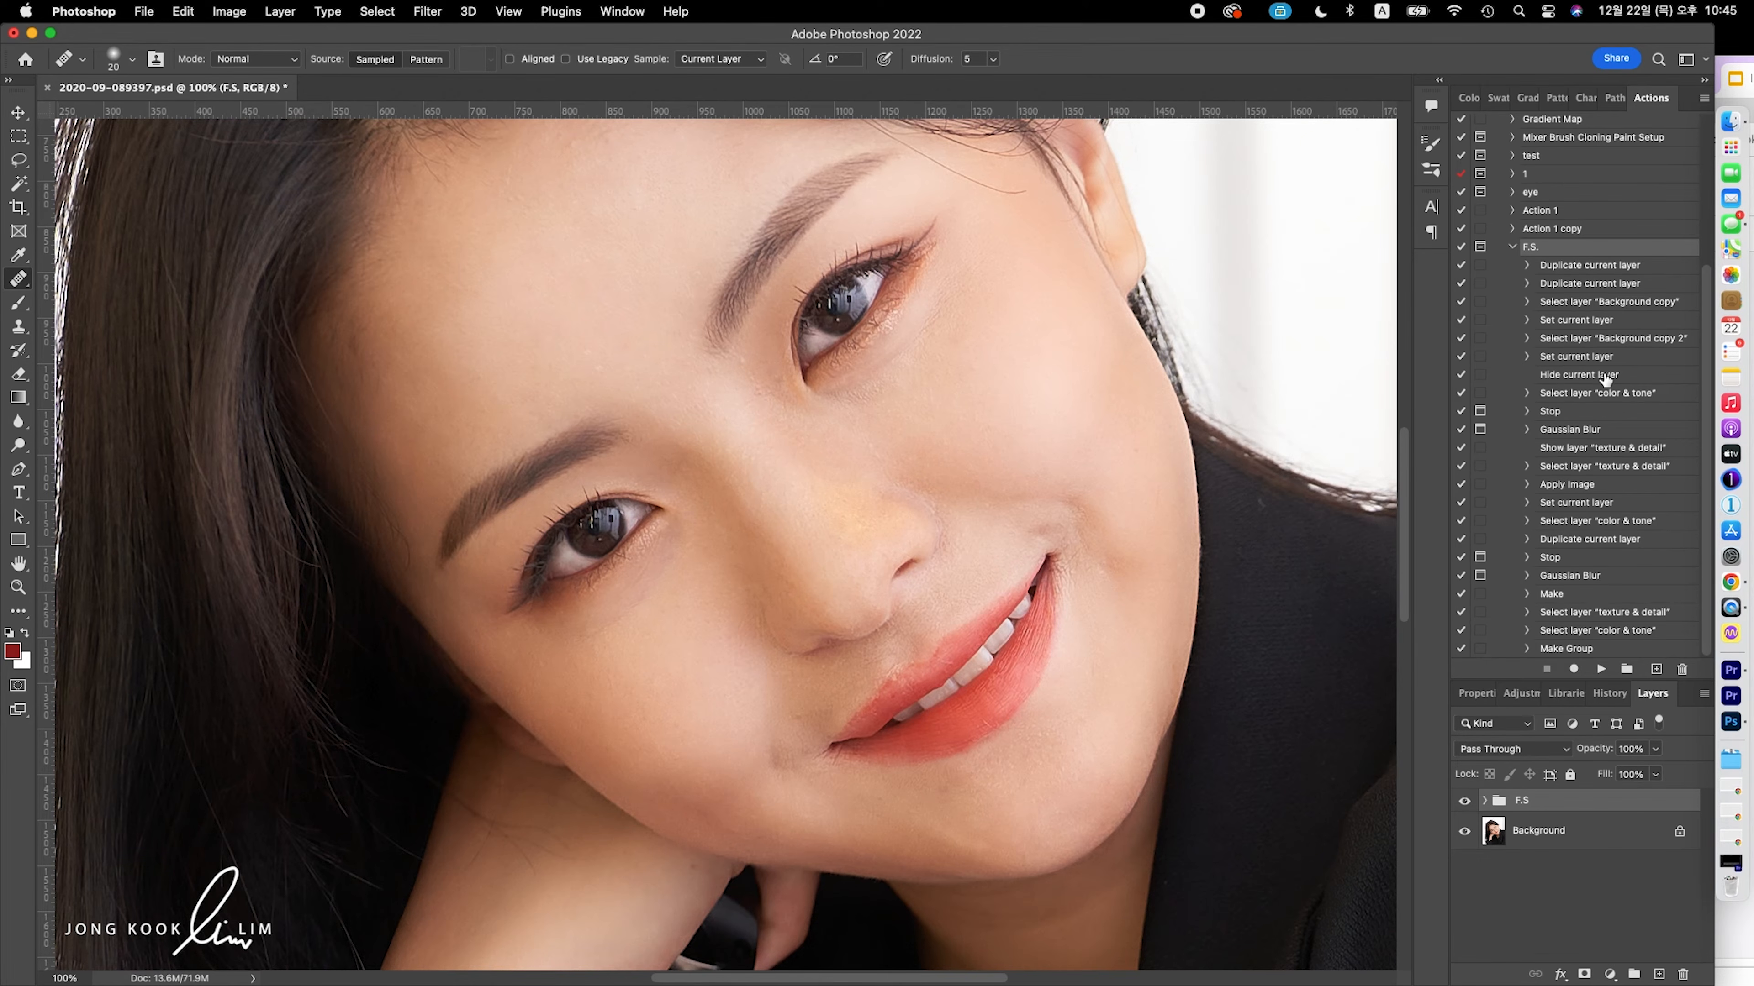
pyautogui.click(1485, 800)
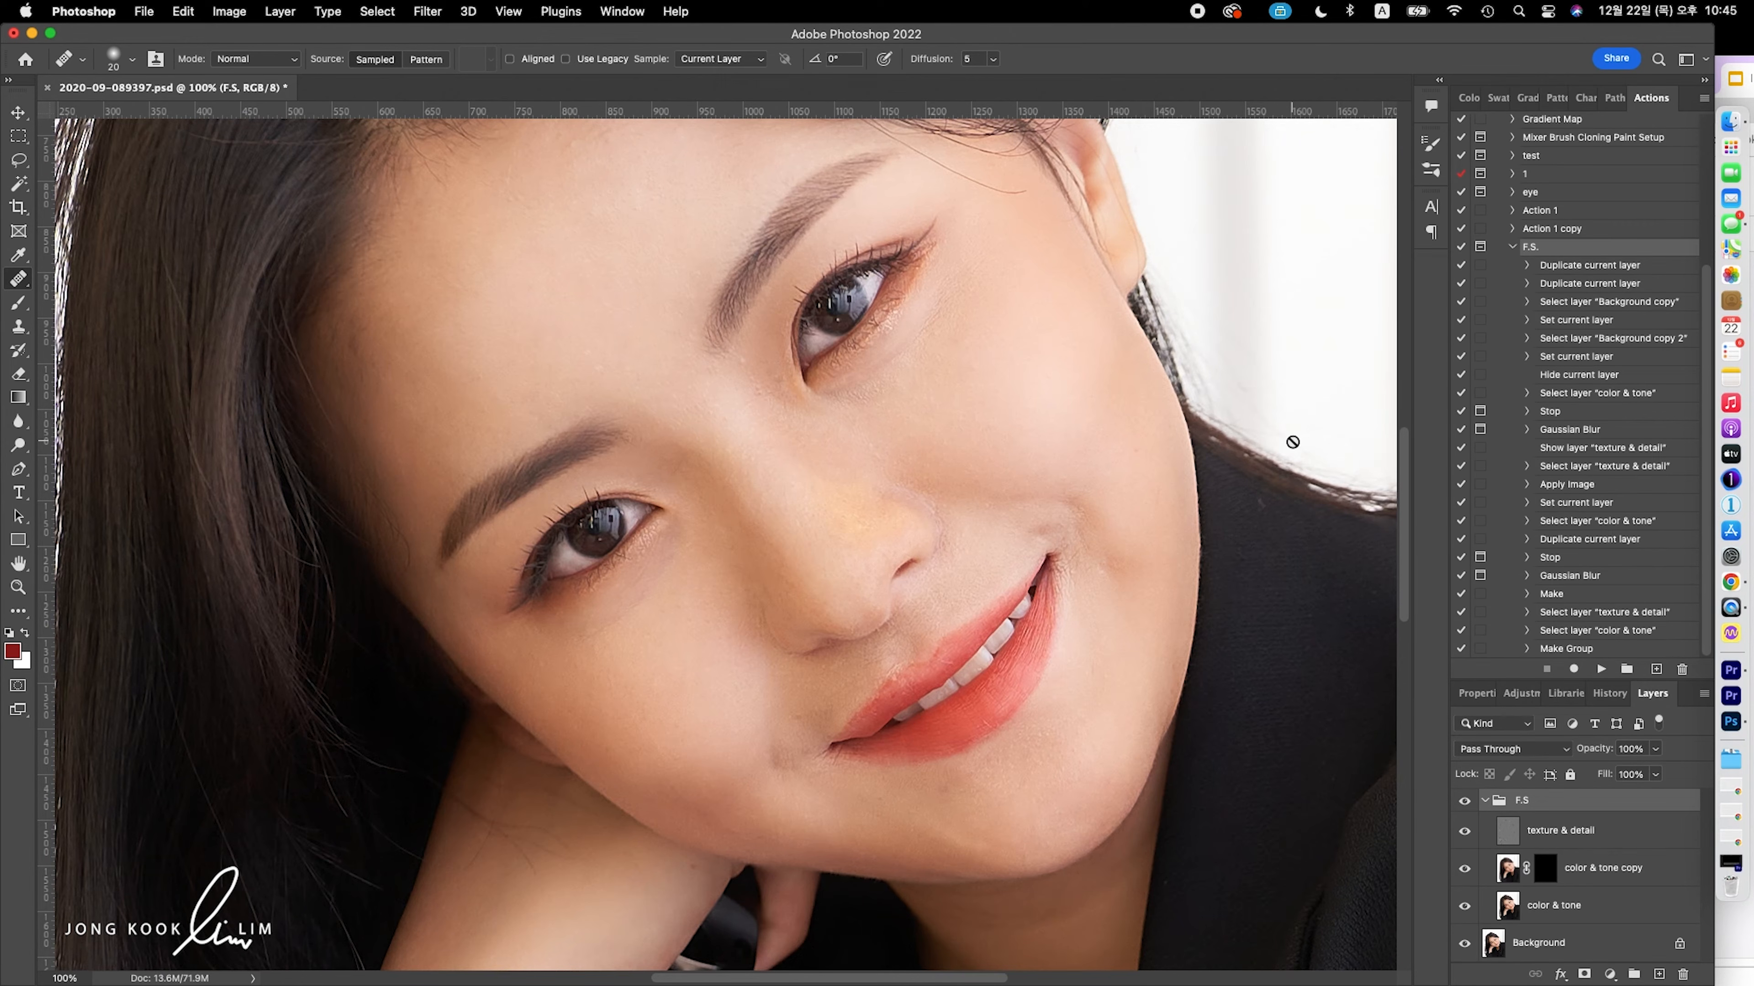
# Step: Insert a stop after Make Group with a Korean message on painting the color & tone copy mask white and healing details on texture & detail
pyautogui.click(1649, 648)
pyautogui.click(1704, 98)
pyautogui.click(1546, 277)
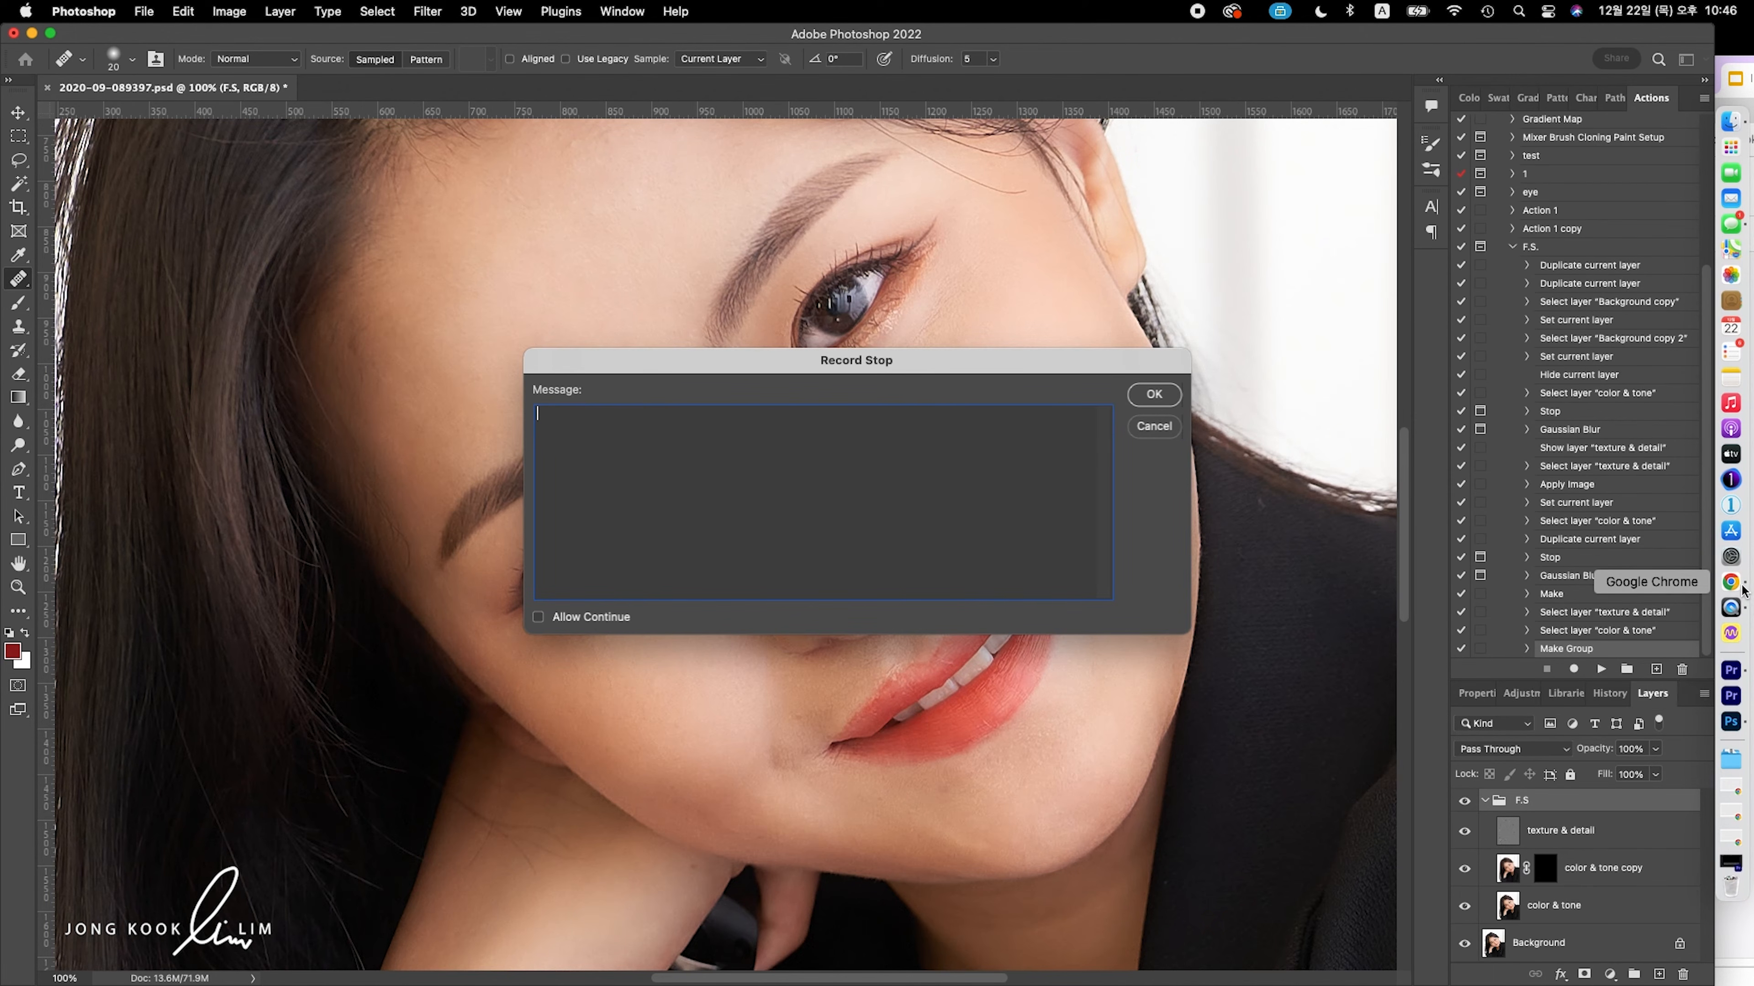
pyautogui.write('1.color & tone copy 레이어 마스크 에서 얼굴에 브드러움 효과를 적용하였으면 하는 부분에 흰색으로 브러쉬를 사용해서 칠해 준다.  2. texture & detail 레이어 에서 힐링 부러쉬를 사용해서 지우고 싶은 디테일들을 지워준다.')
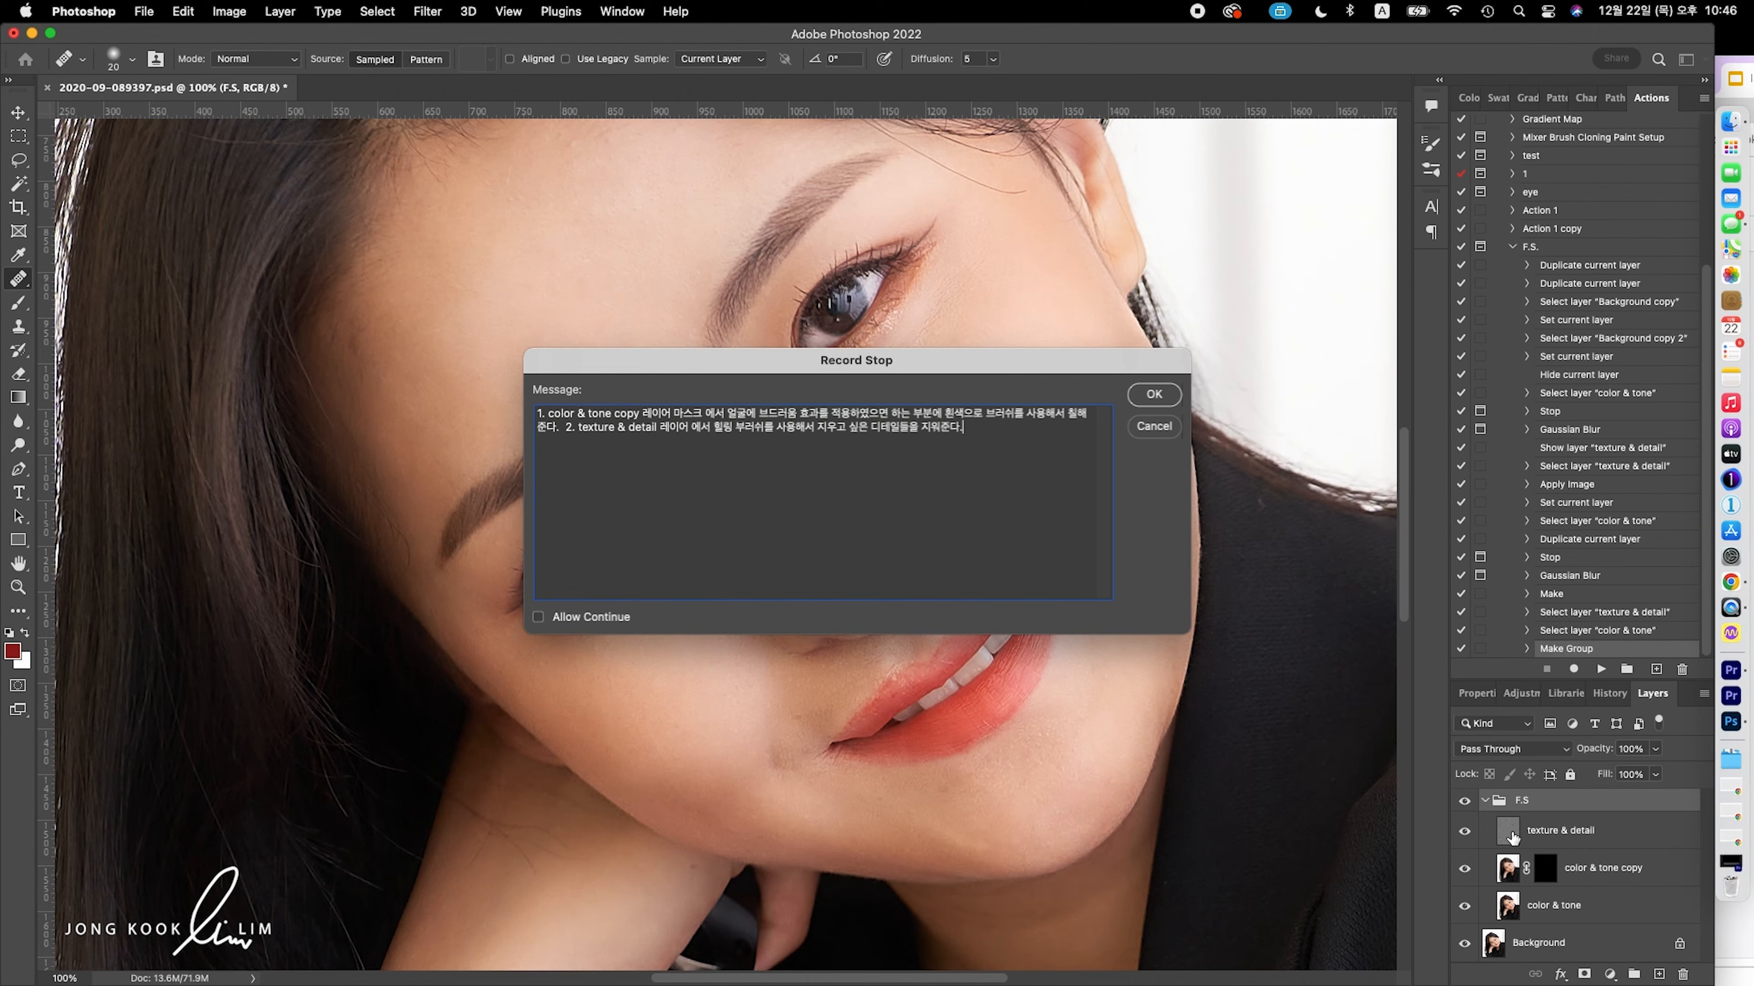
pyautogui.click(1173, 395)
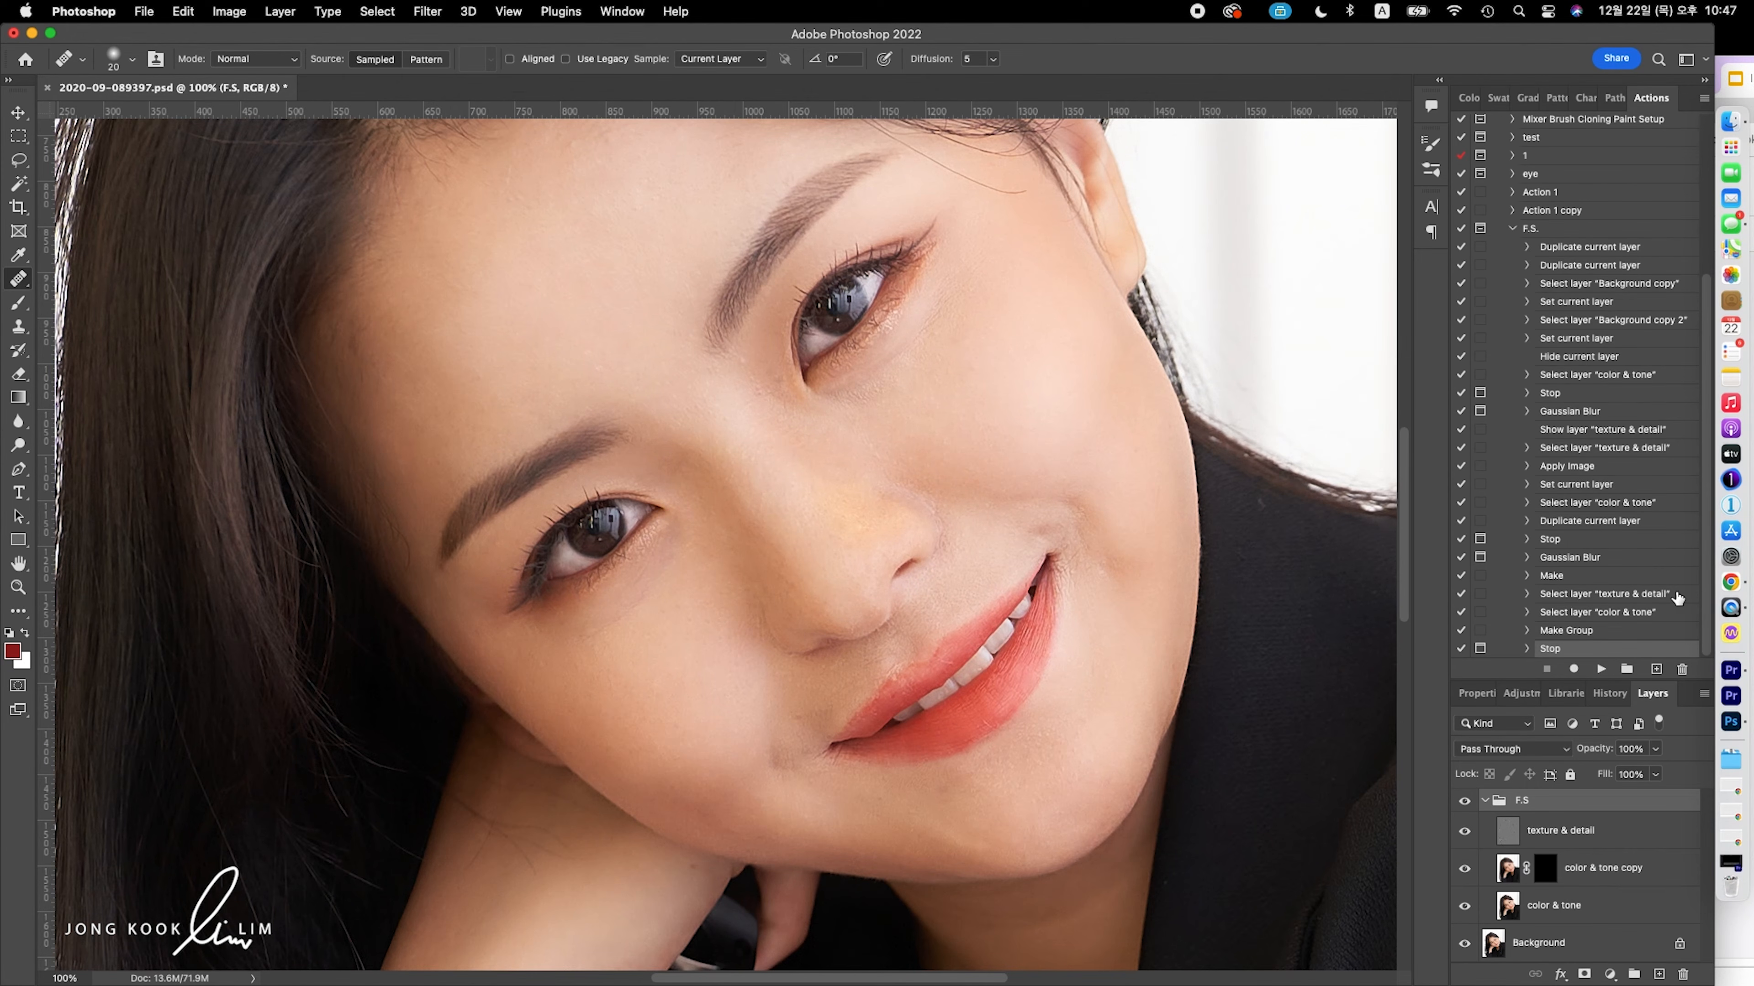
# Step: Collapse the F.S layer group and delete it, leaving only the Background layer
pyautogui.click(1470, 801)
pyautogui.click(1484, 800)
pyautogui.moveTo(1581, 804); pyautogui.dragTo(1683, 973)
# Step: Play the whole F.S. action, continuing past both blur stops with Gaussian Blur radii of 8.0 and 17.6 pixels, and dismiss the final stop message
pyautogui.click(1544, 232)
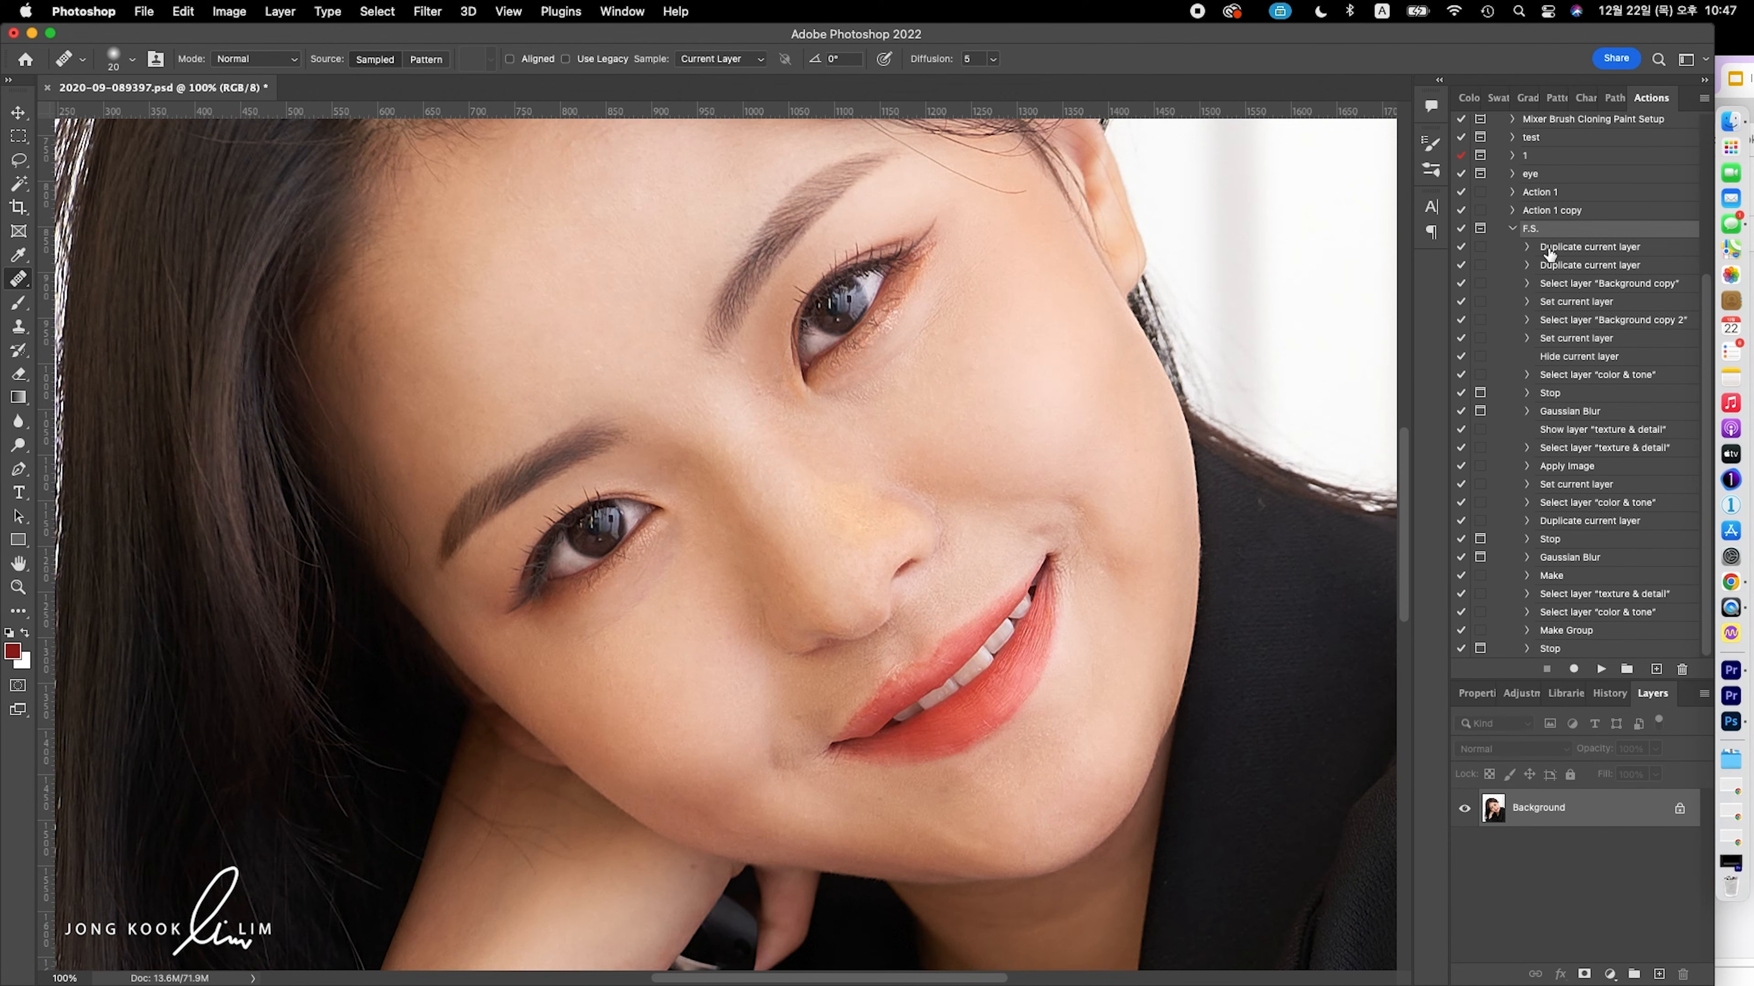
pyautogui.click(1598, 668)
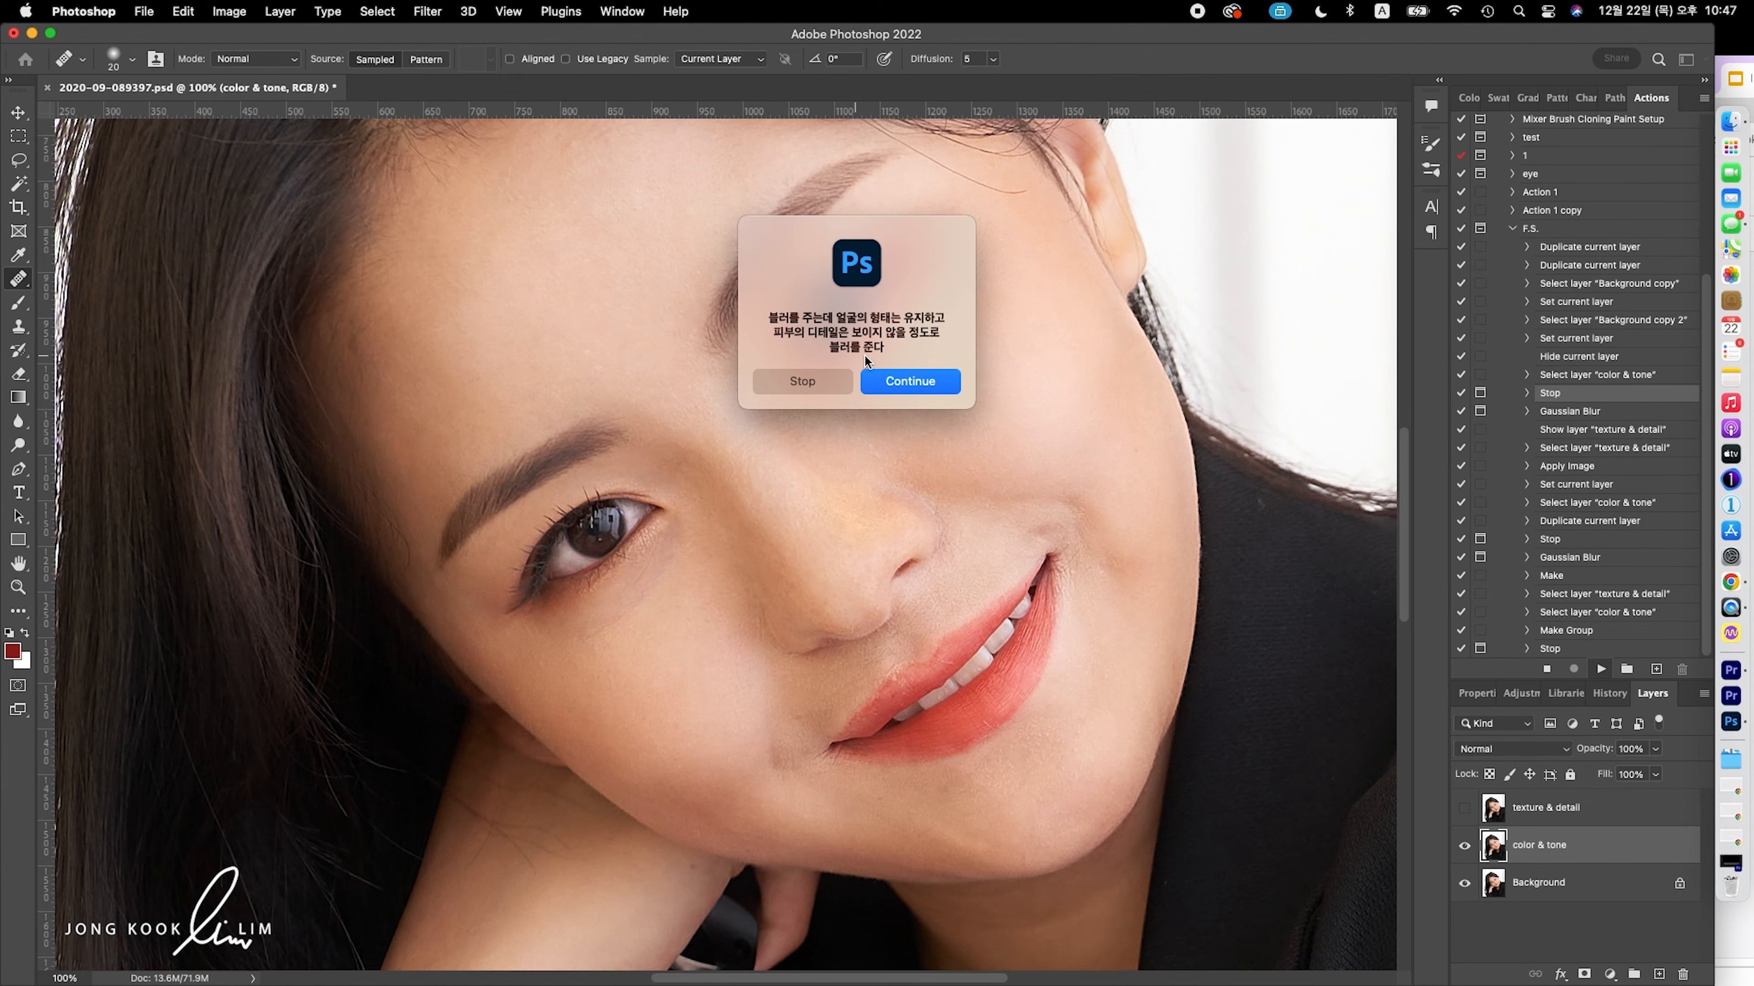
pyautogui.click(903, 384)
pyautogui.moveTo(1256, 479); pyautogui.dragTo(1250, 484)
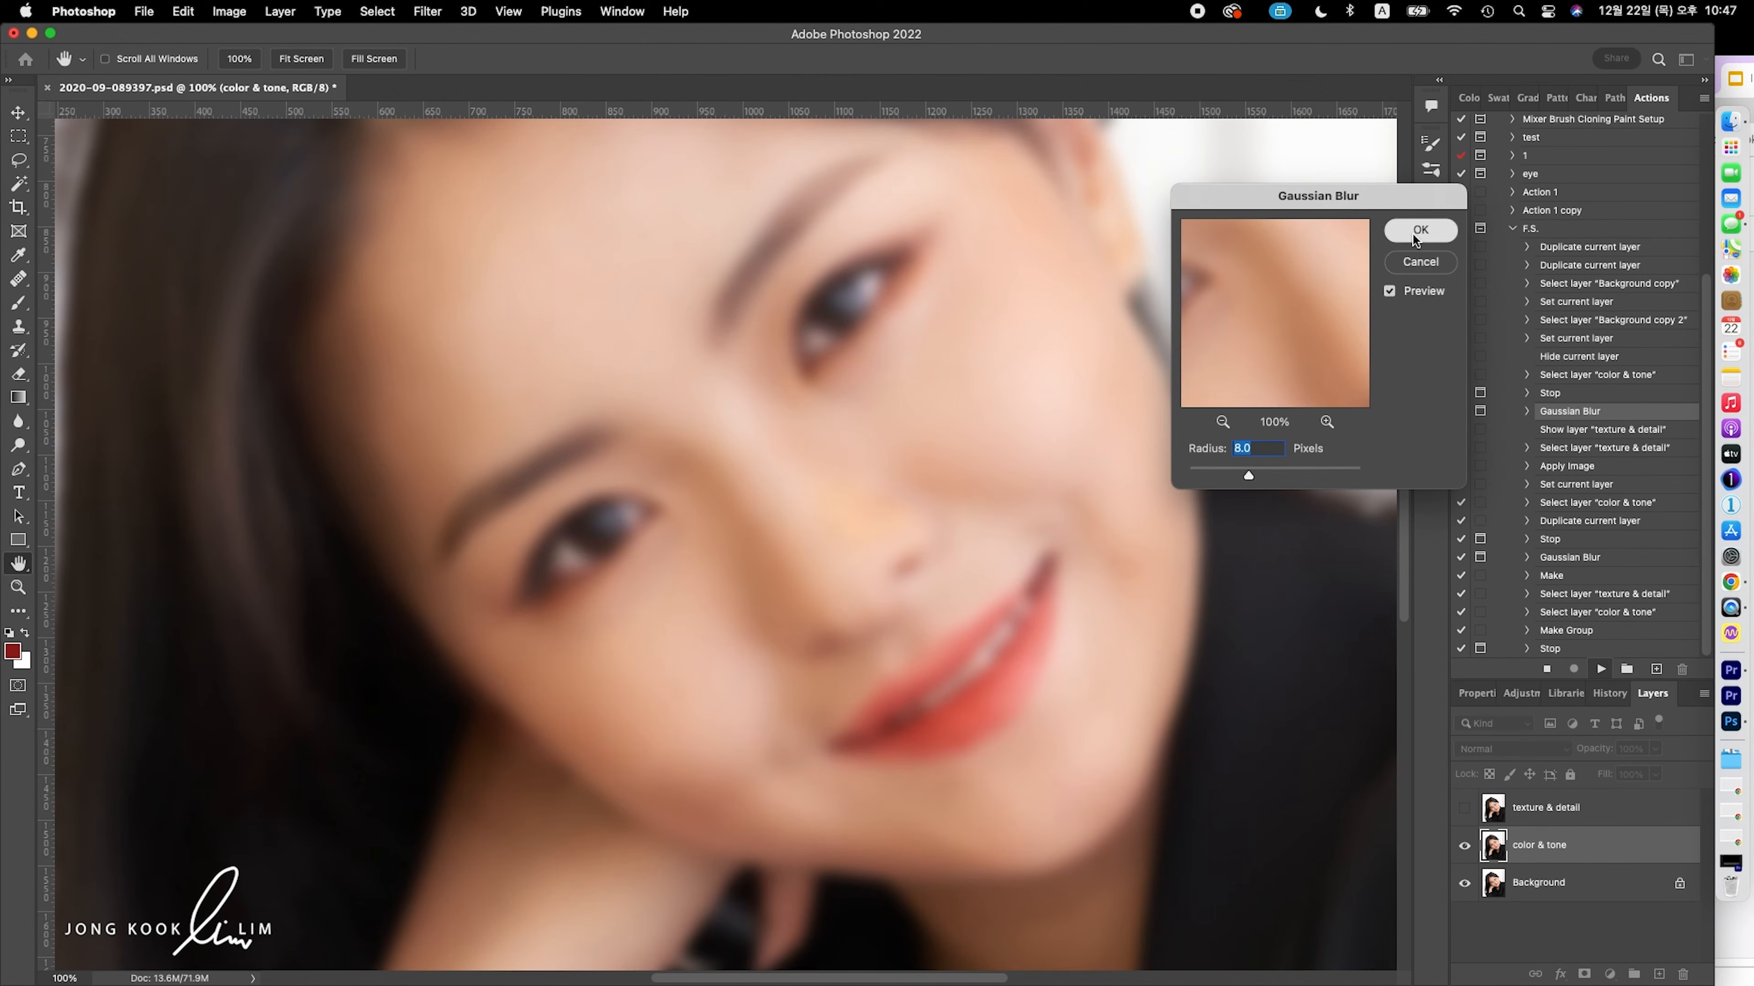
pyautogui.click(1412, 233)
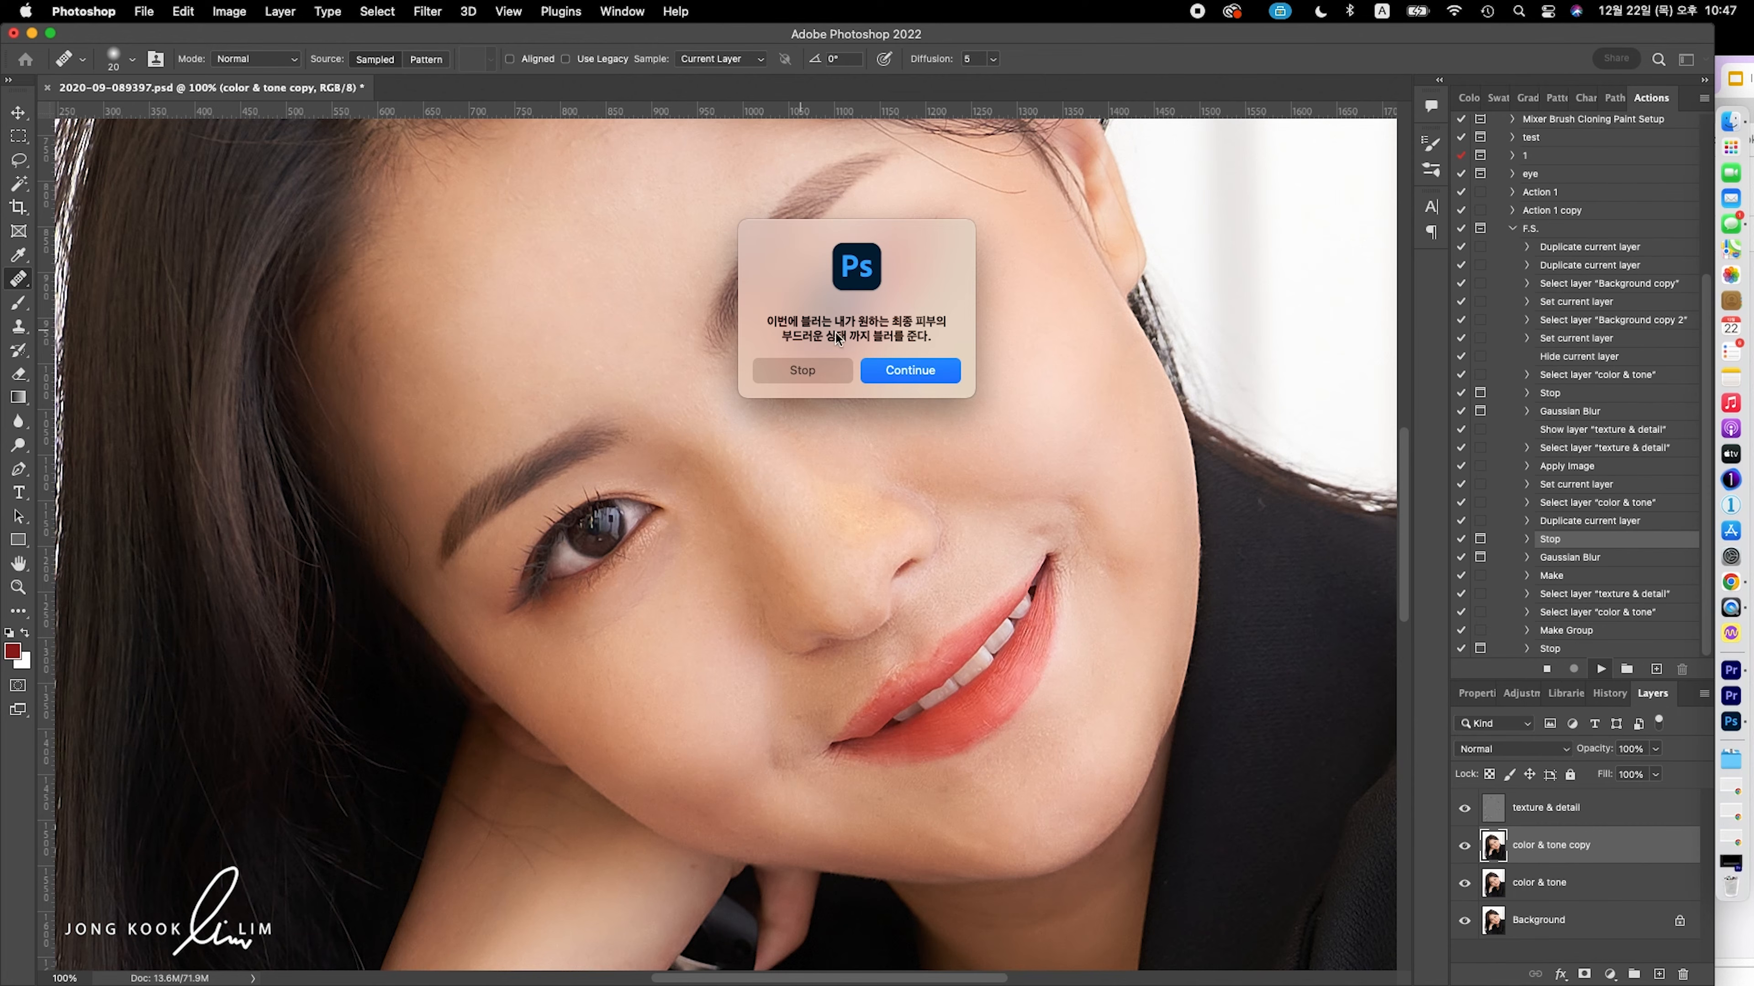
pyautogui.click(910, 371)
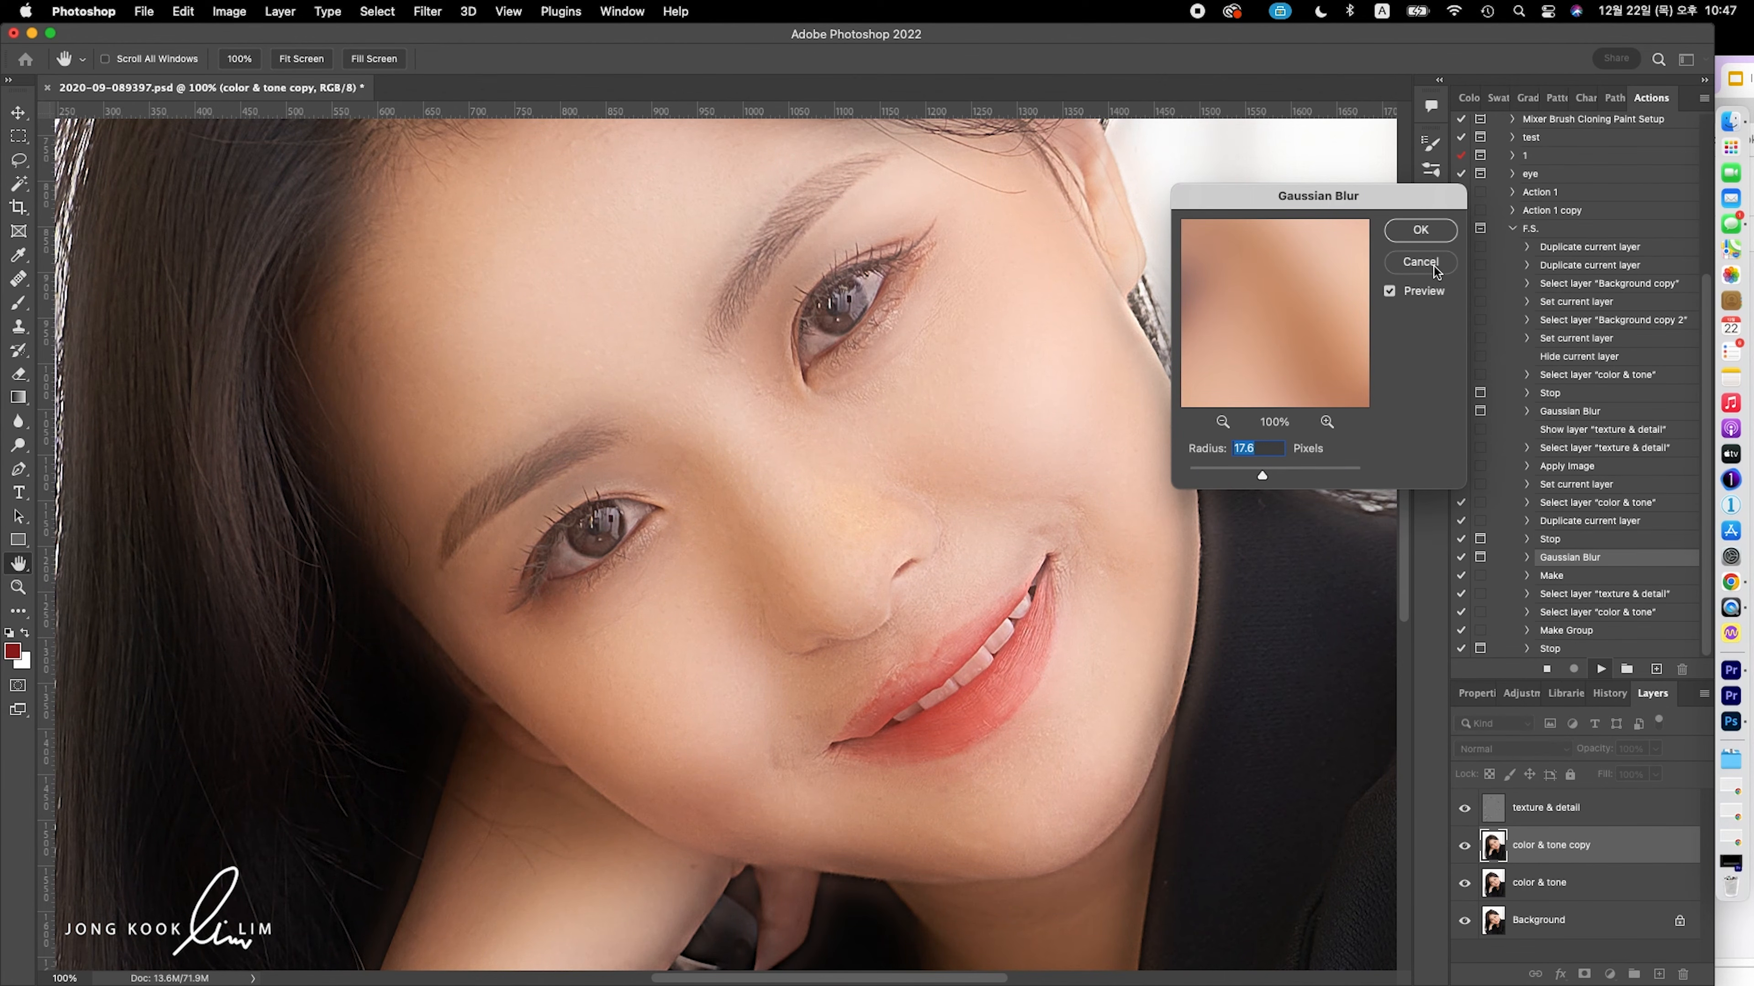
pyautogui.click(1432, 233)
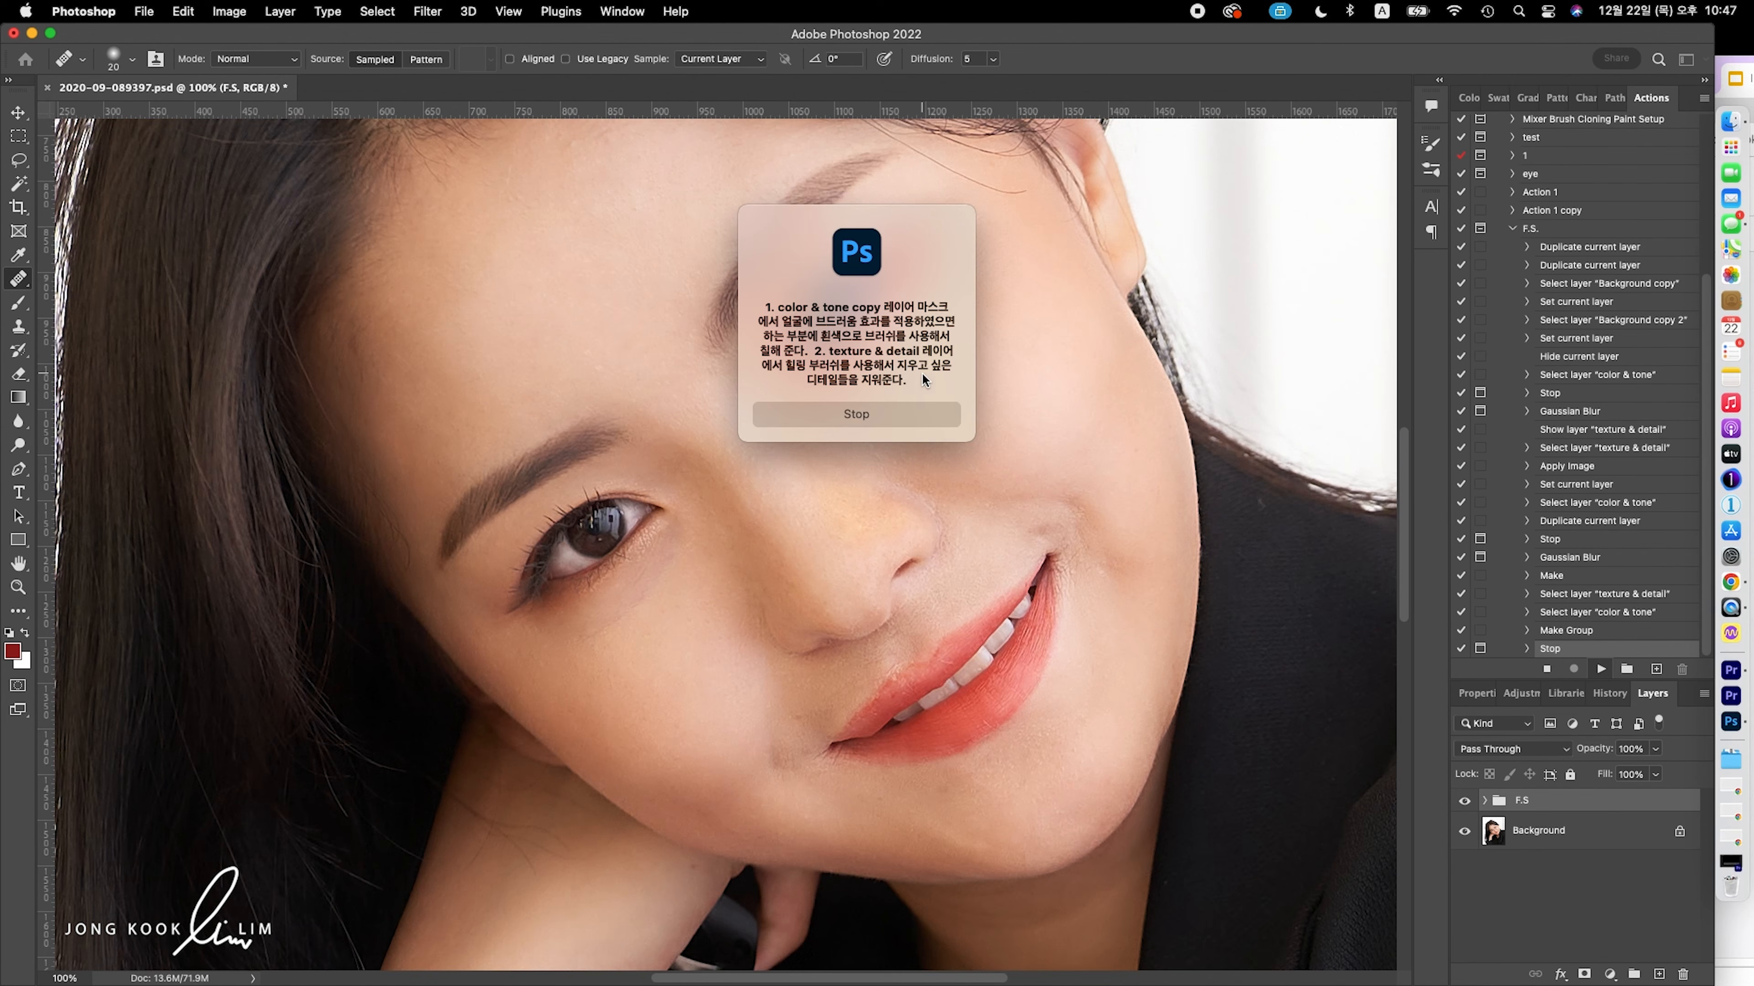
pyautogui.click(880, 414)
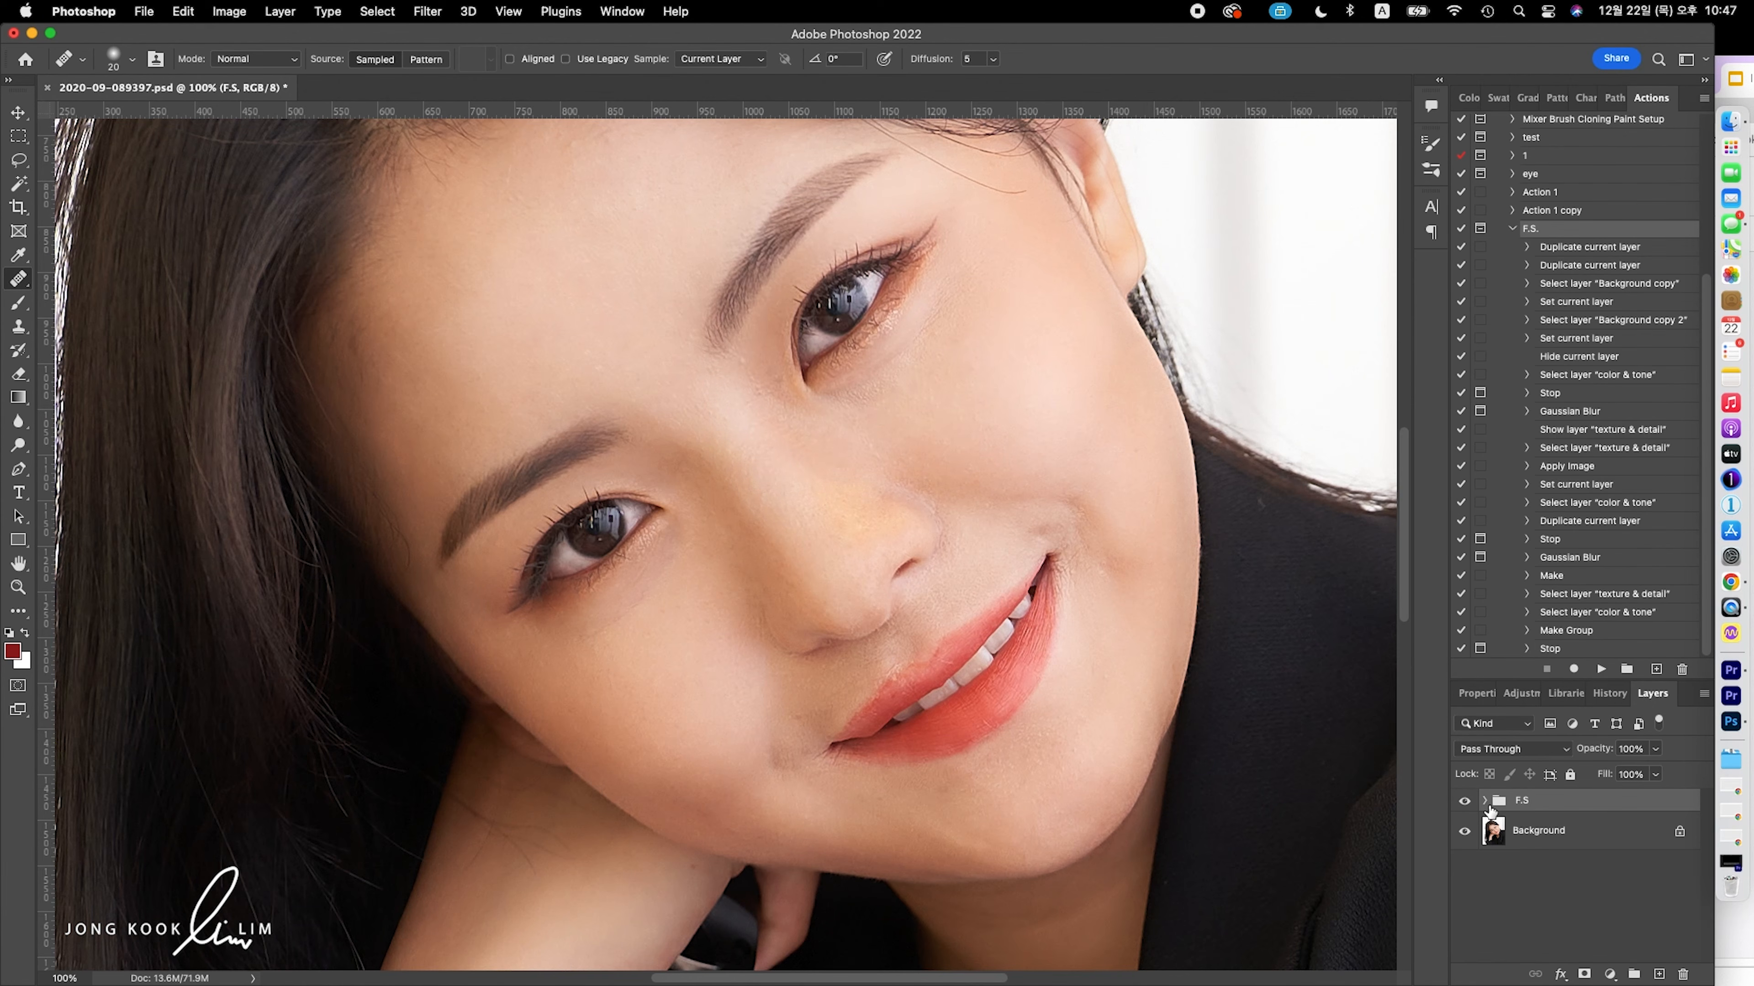
# Step: Expand the F.S layer group and paint the color & tone copy layer mask white over the cheek and nose with a 200-pixel brush
pyautogui.click(1486, 802)
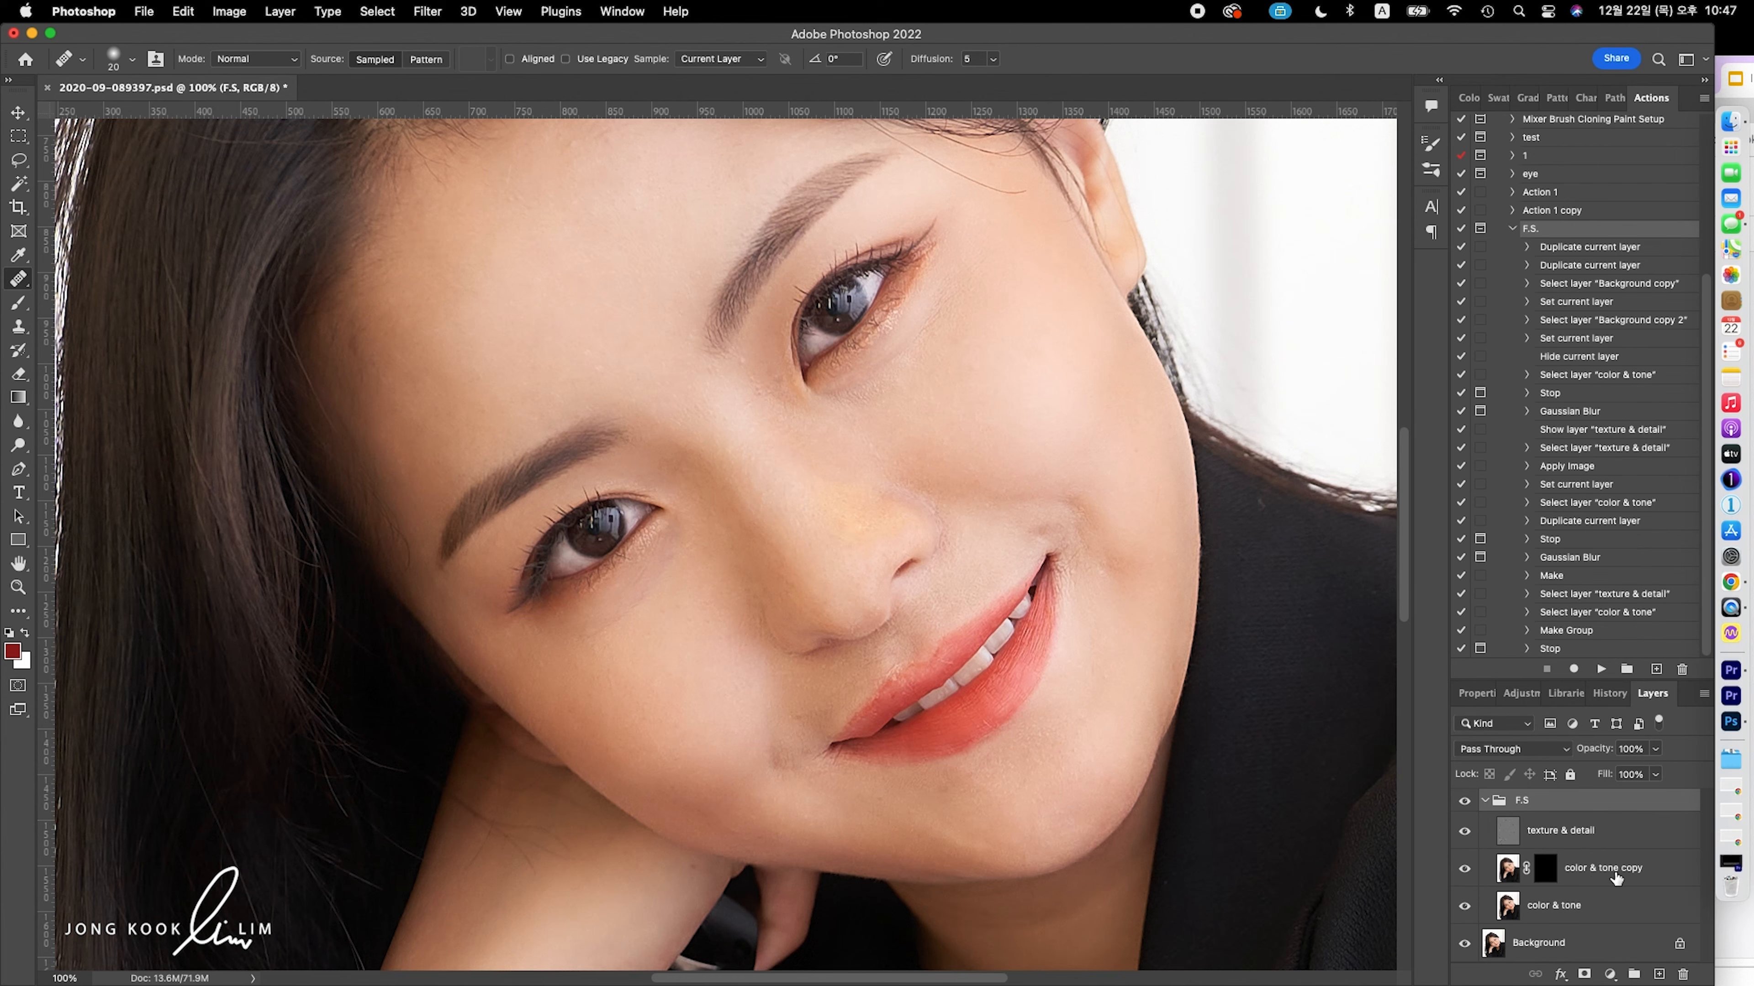
pyautogui.click(1545, 869)
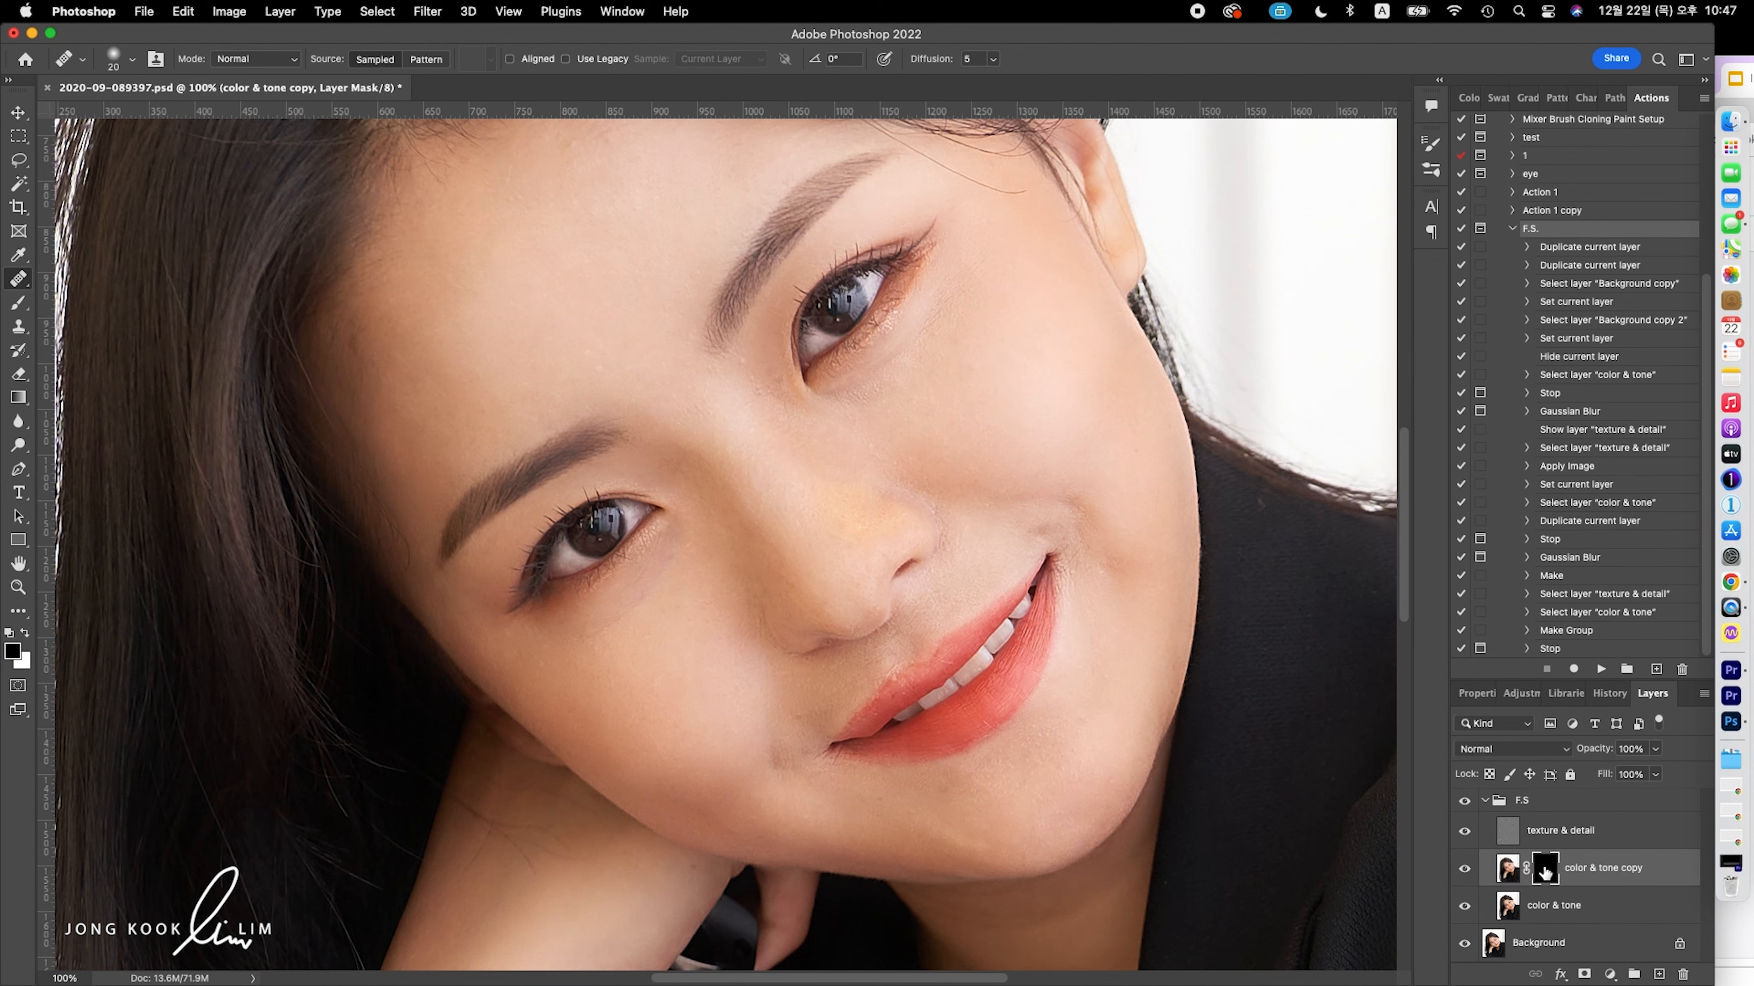
pyautogui.click(20, 304)
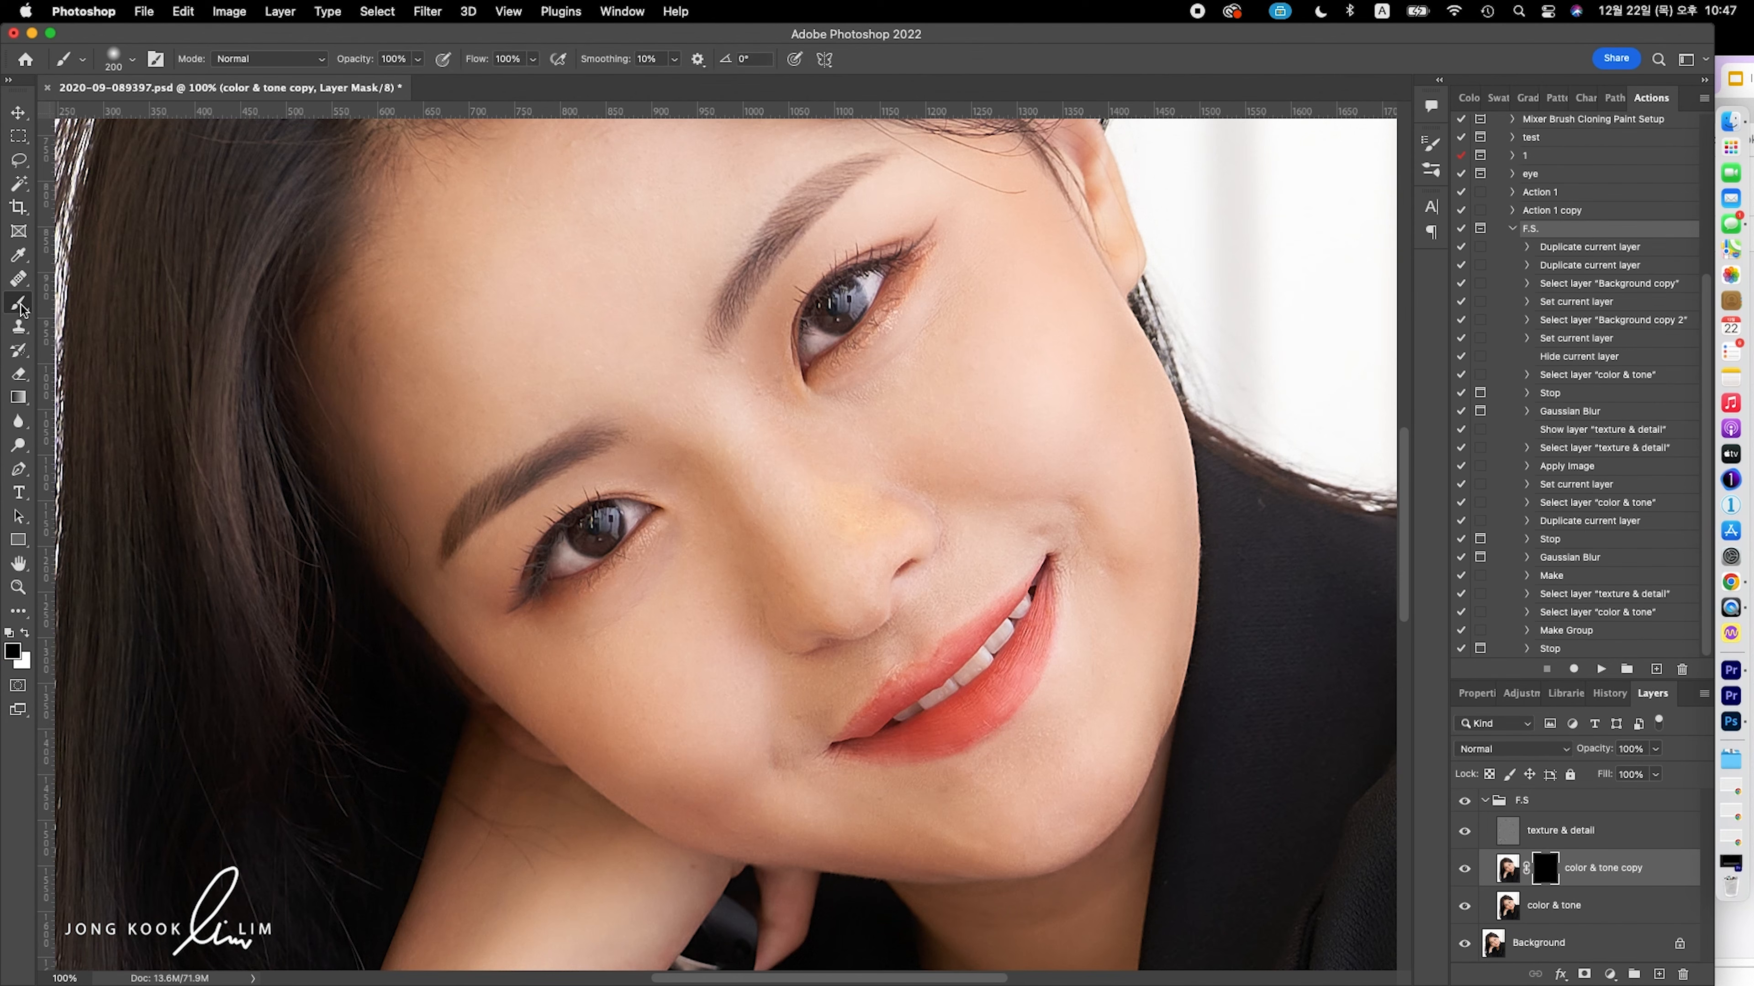
pyautogui.click(24, 635)
pyautogui.moveTo(1025, 377)
pyautogui.mouseDown()
pyautogui.moveTo(1125, 508)
pyautogui.moveTo(1082, 407)
pyautogui.moveTo(1141, 641)
pyautogui.moveTo(1124, 727)
pyautogui.moveTo(987, 830)
pyautogui.moveTo(773, 838)
pyautogui.moveTo(726, 781)
pyautogui.moveTo(709, 693)
pyautogui.moveTo(751, 576)
pyautogui.moveTo(683, 659)
pyautogui.moveTo(855, 481)
pyautogui.mouseUp()
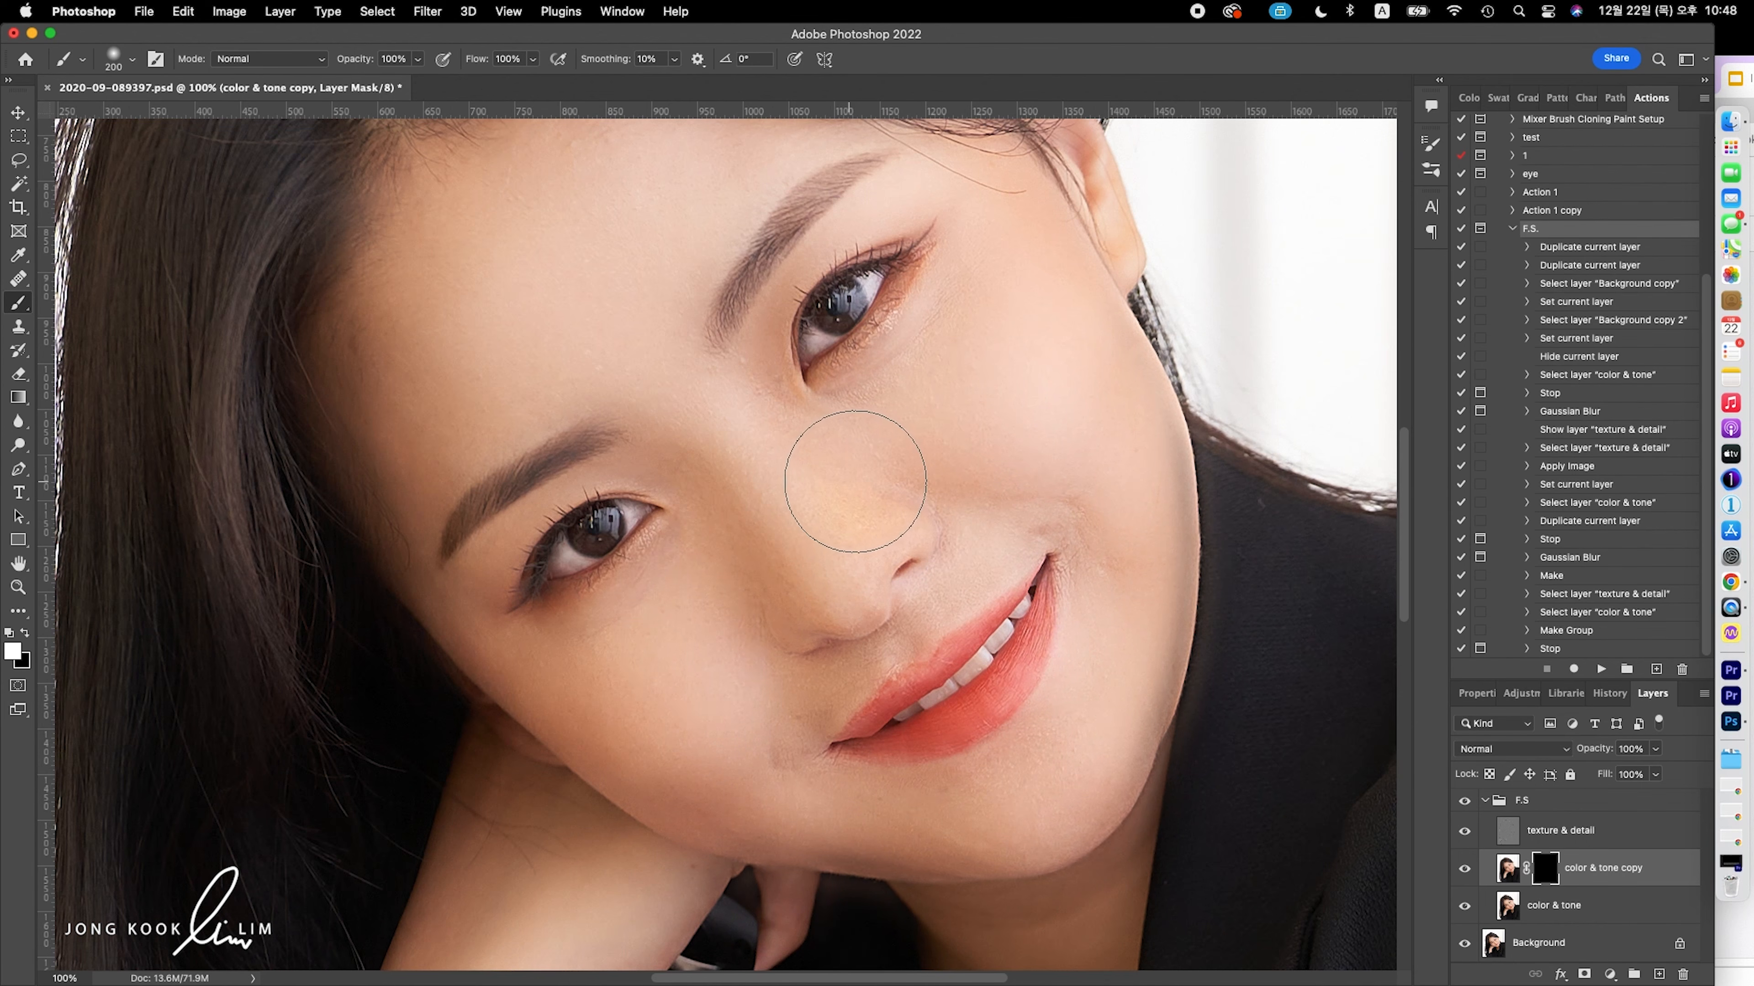
# Step: Heal the stray hairs on the forehead near the ear on the texture & detail layer, using a 20-pixel Healing Brush with nearby skin as source
pyautogui.click(1508, 837)
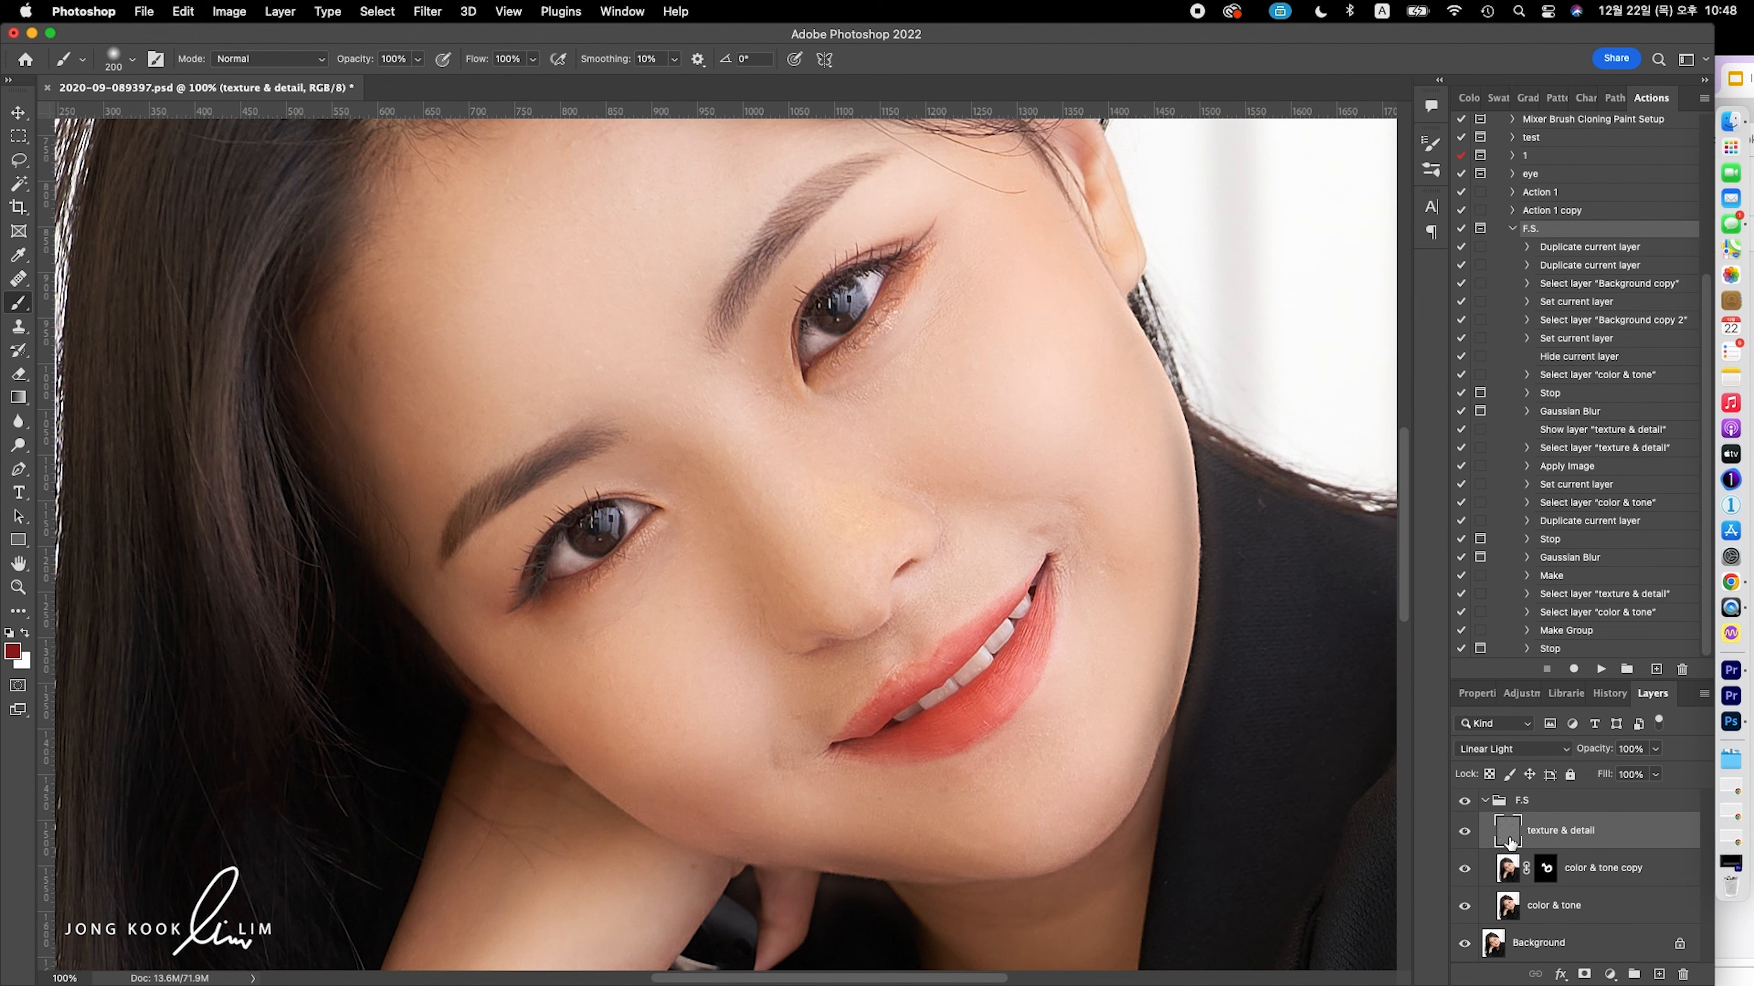
pyautogui.click(18, 278)
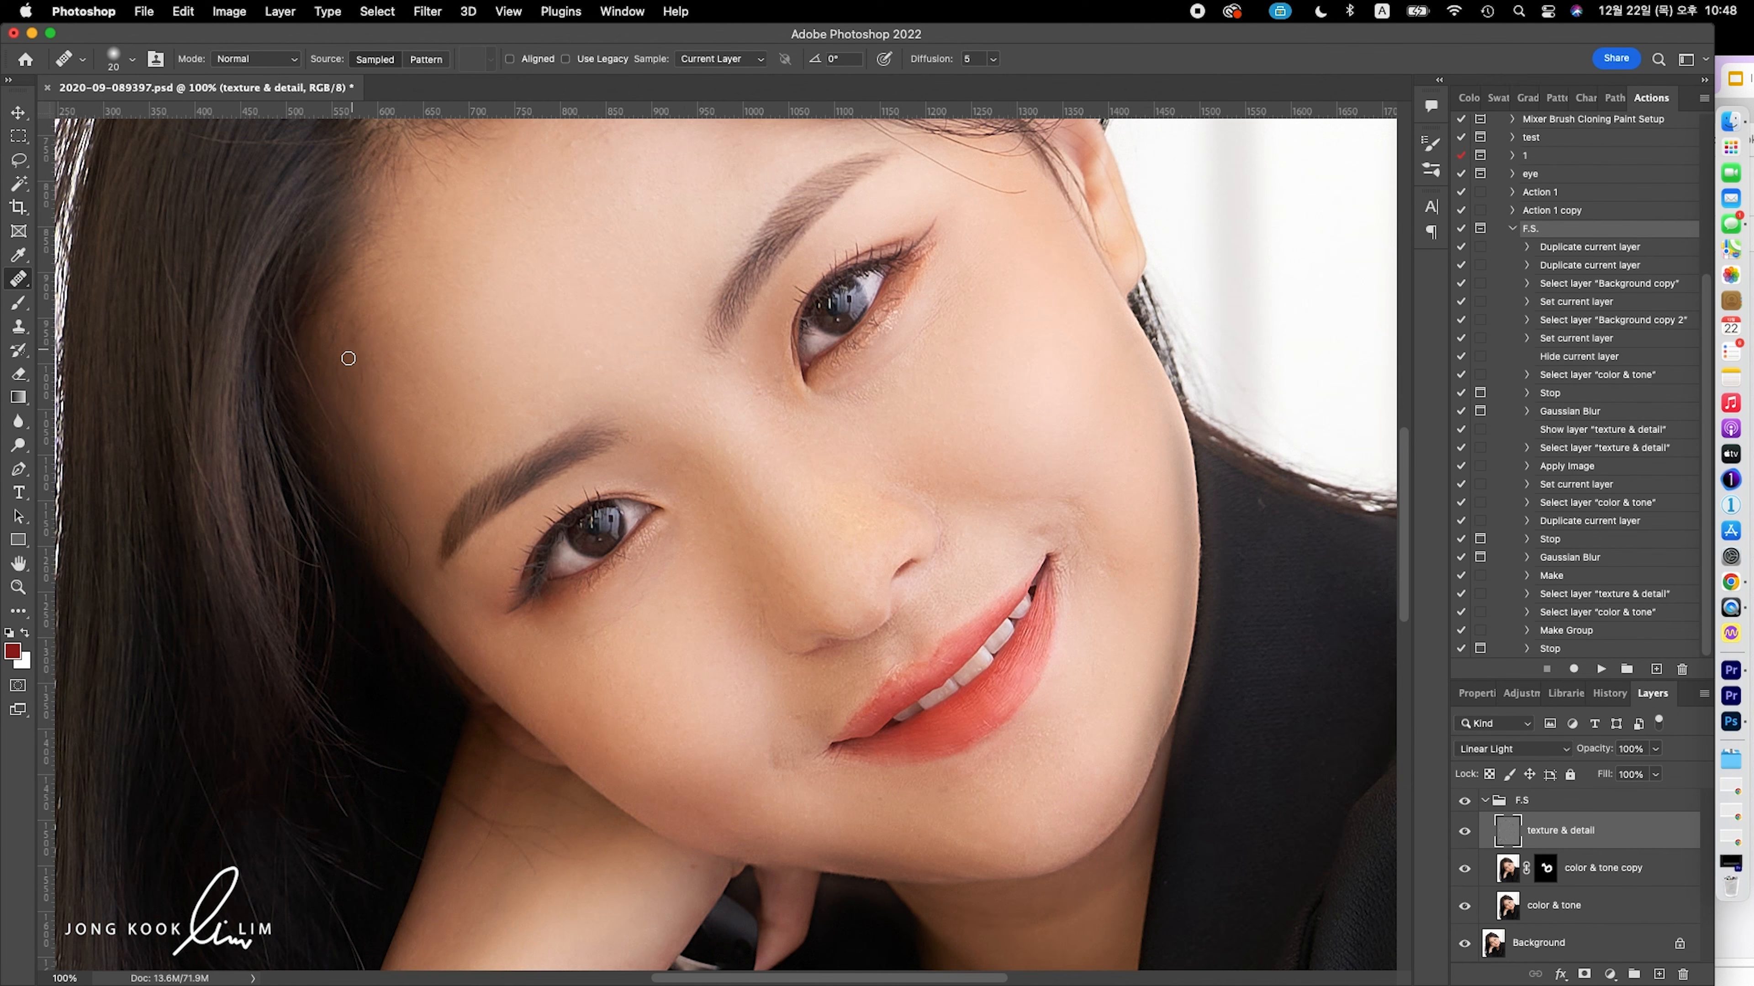
pyautogui.keyDown('alt'); pyautogui.click(1021, 268); pyautogui.keyUp('alt')
pyautogui.moveTo(1028, 194); pyautogui.dragTo(916, 154)
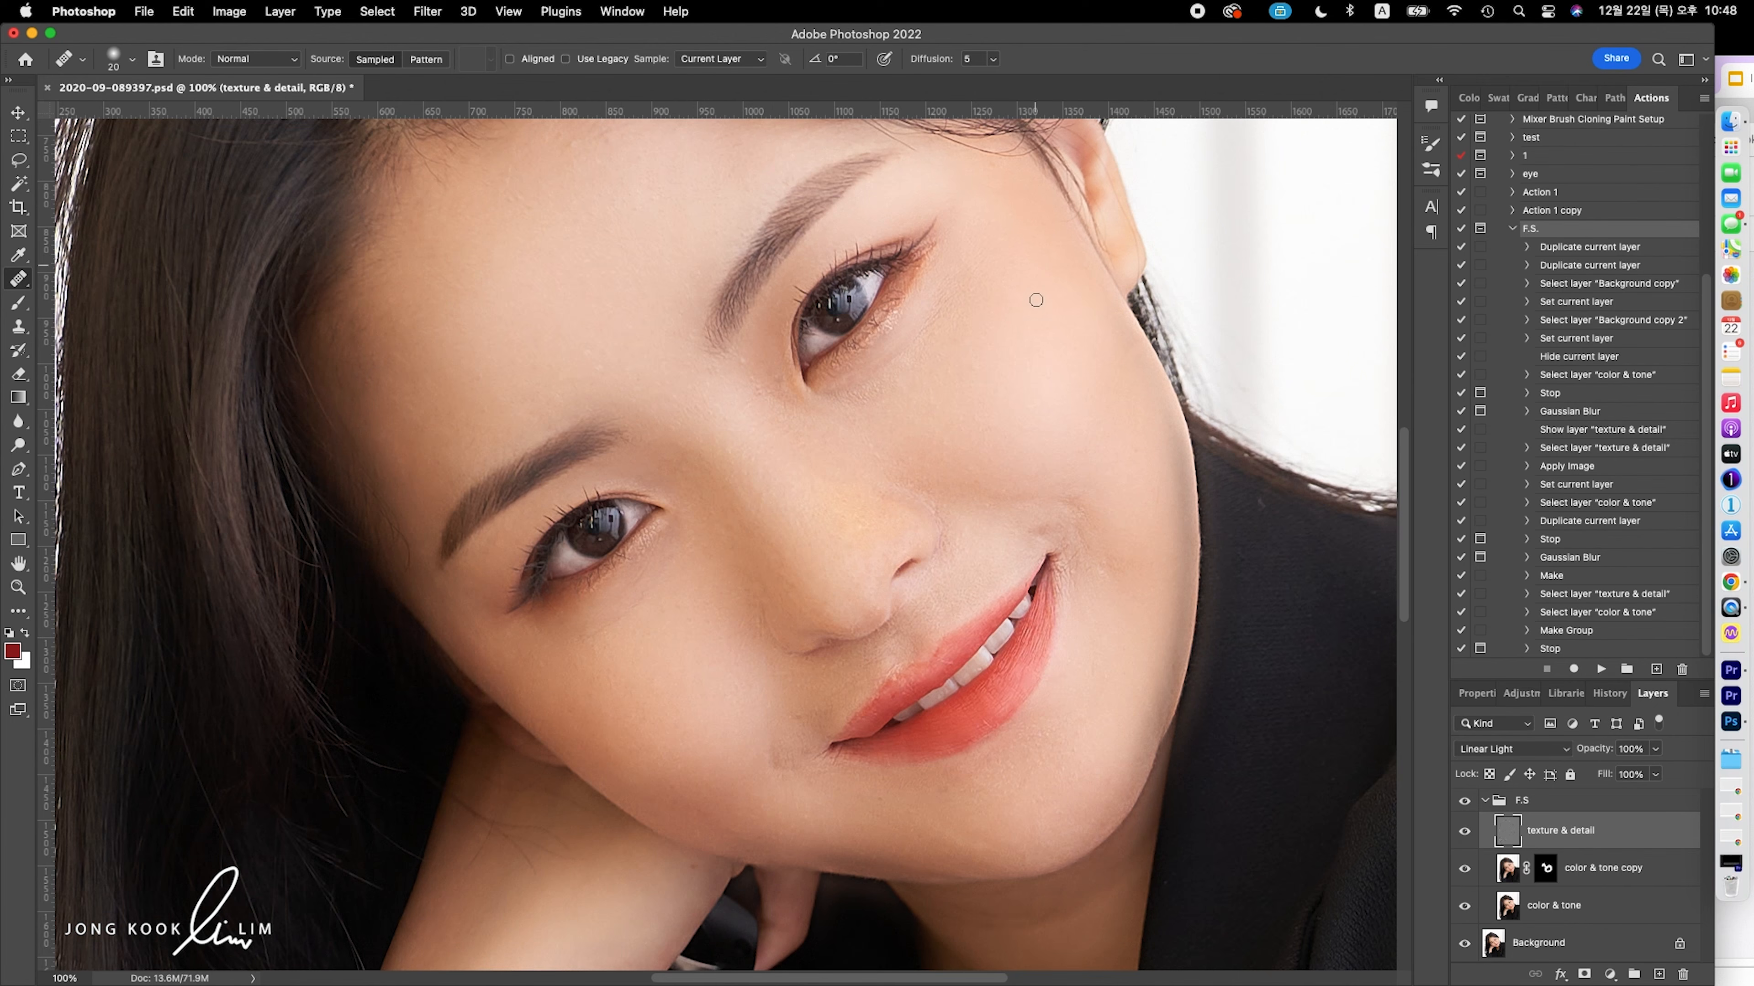